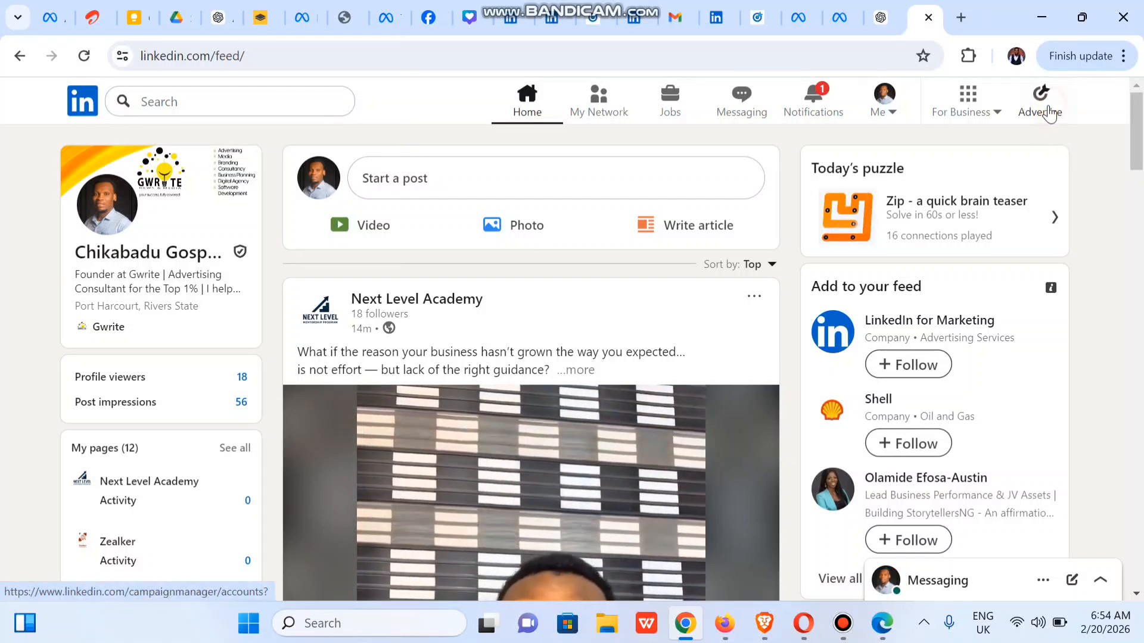
# Step: Open the LinkedIn advertising Campaign Manager and look through the ad accounts listed for Gwrite
pyautogui.click(1050, 113)
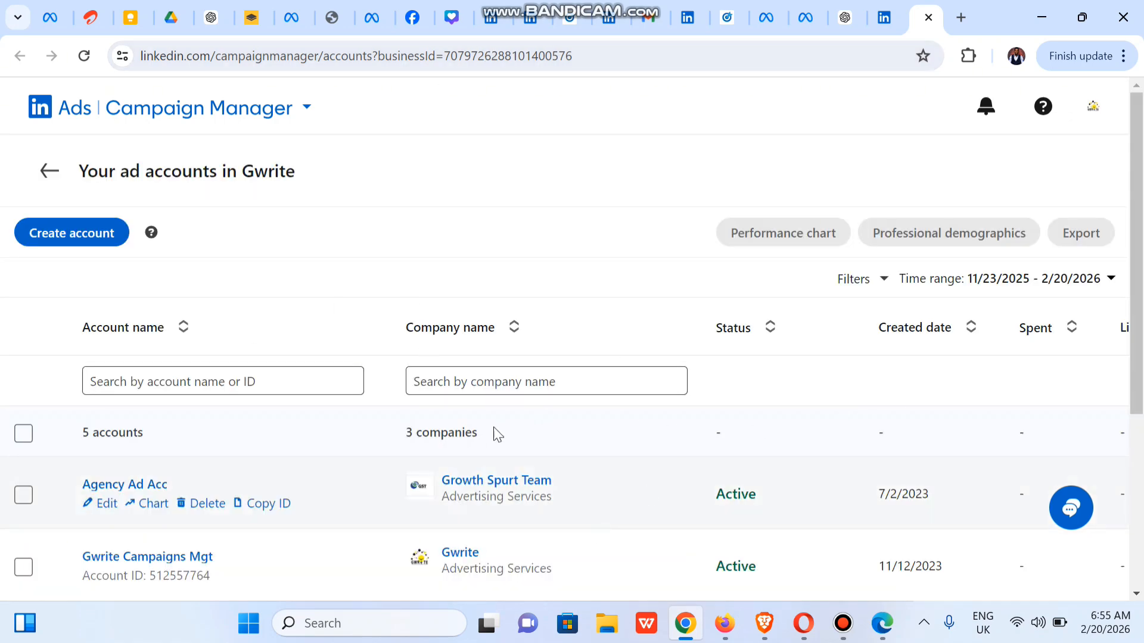
pyautogui.moveTo(1138, 287); pyautogui.dragTo(1143, 458)
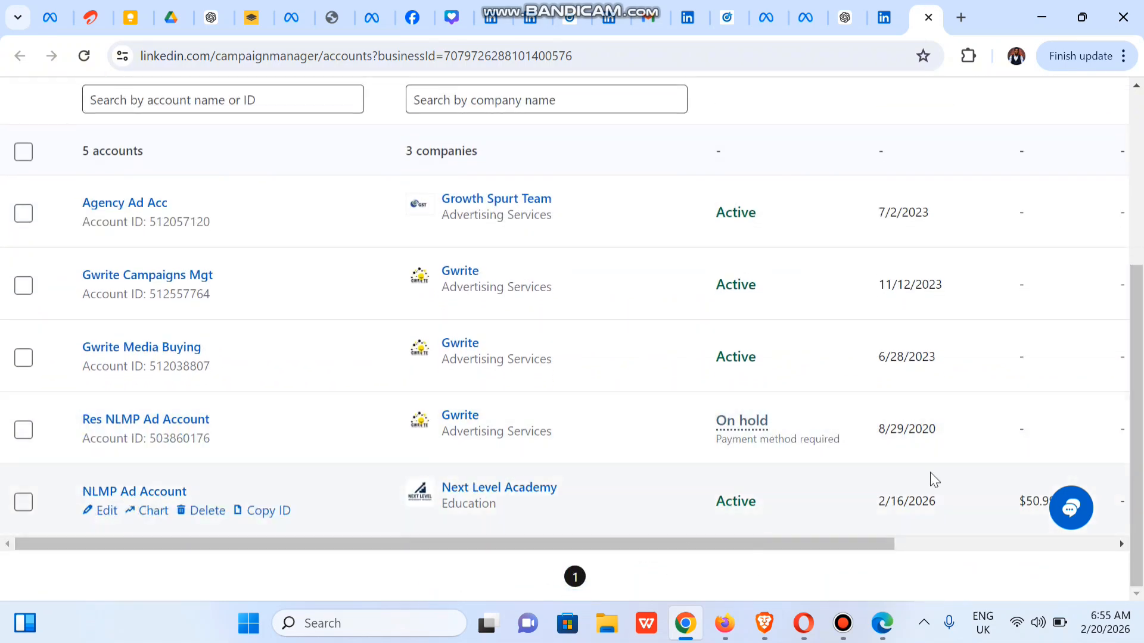
pyautogui.moveTo(1142, 405); pyautogui.dragTo(1122, 173)
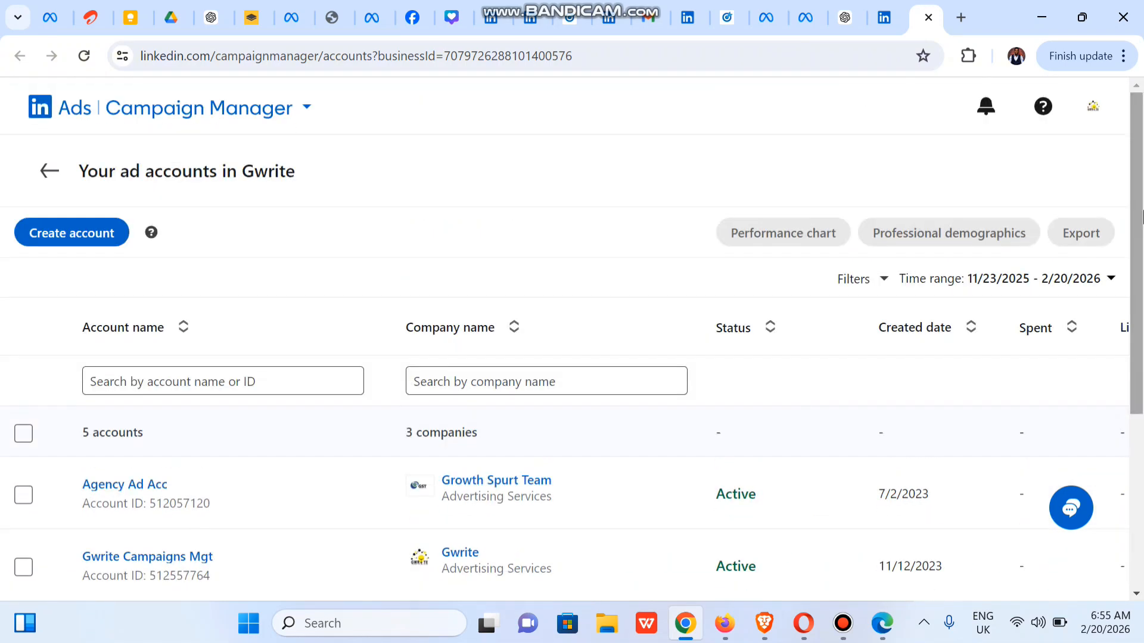
# Step: Examine the business managers, profile and permission options available in the account switcher
pyautogui.click(1095, 111)
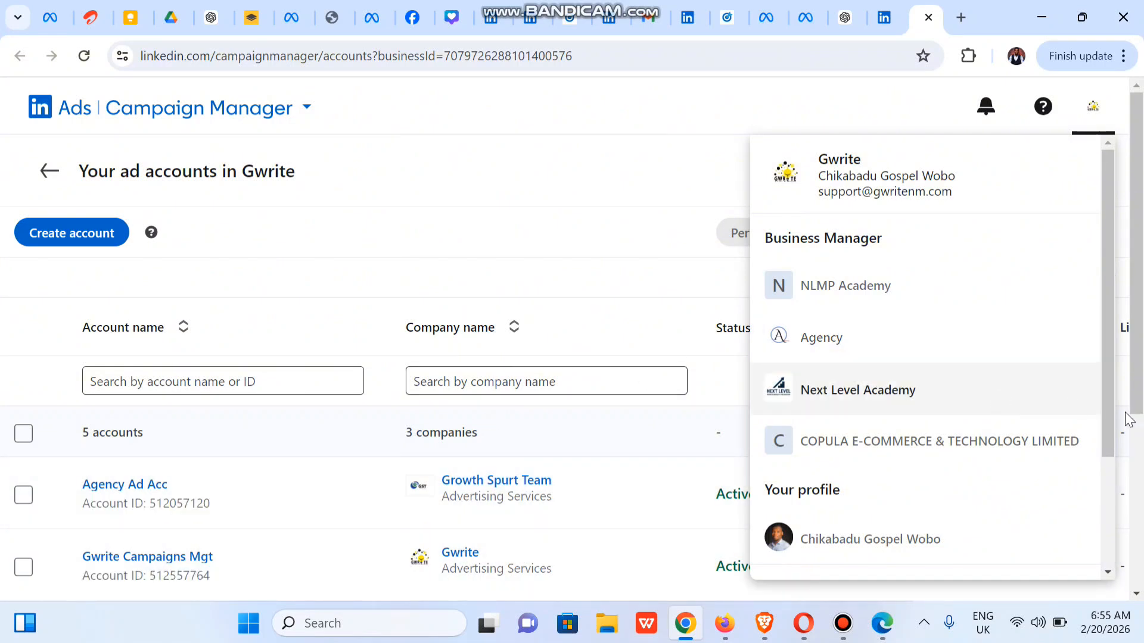
pyautogui.scroll(-1, 1108, 381)
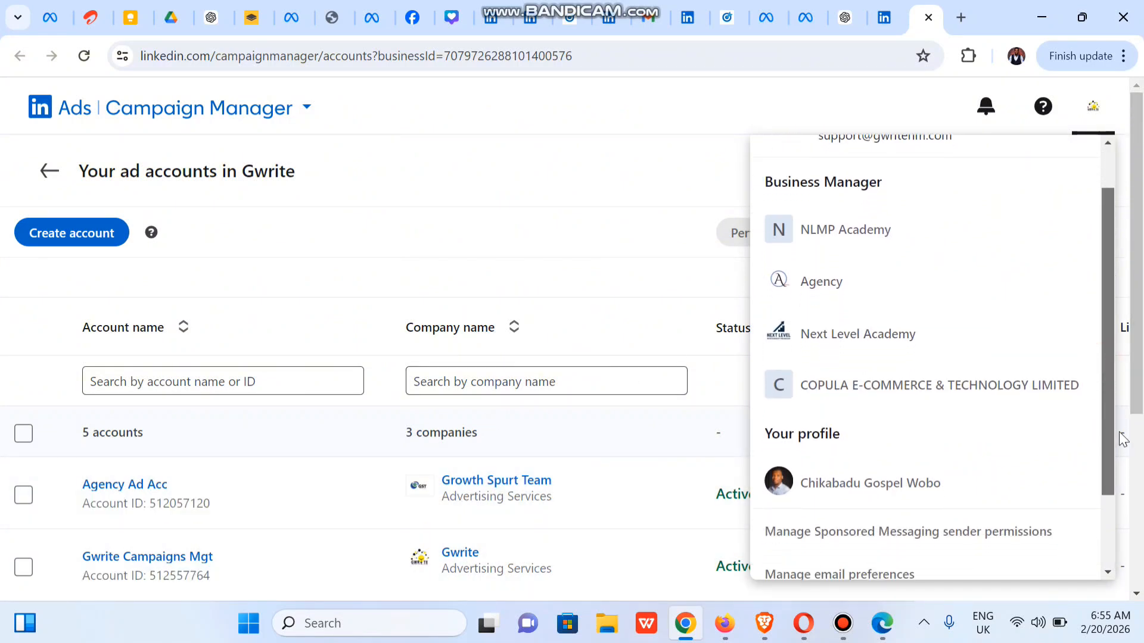
pyautogui.scroll(-1, 1110, 438)
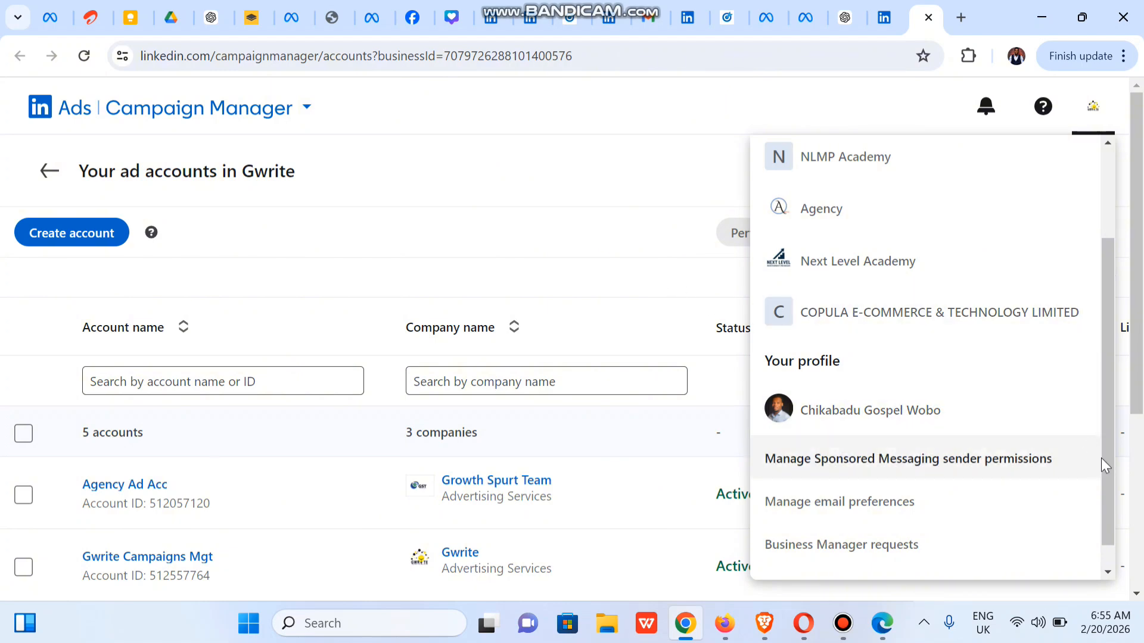
pyautogui.moveTo(1110, 412); pyautogui.dragTo(1105, 304)
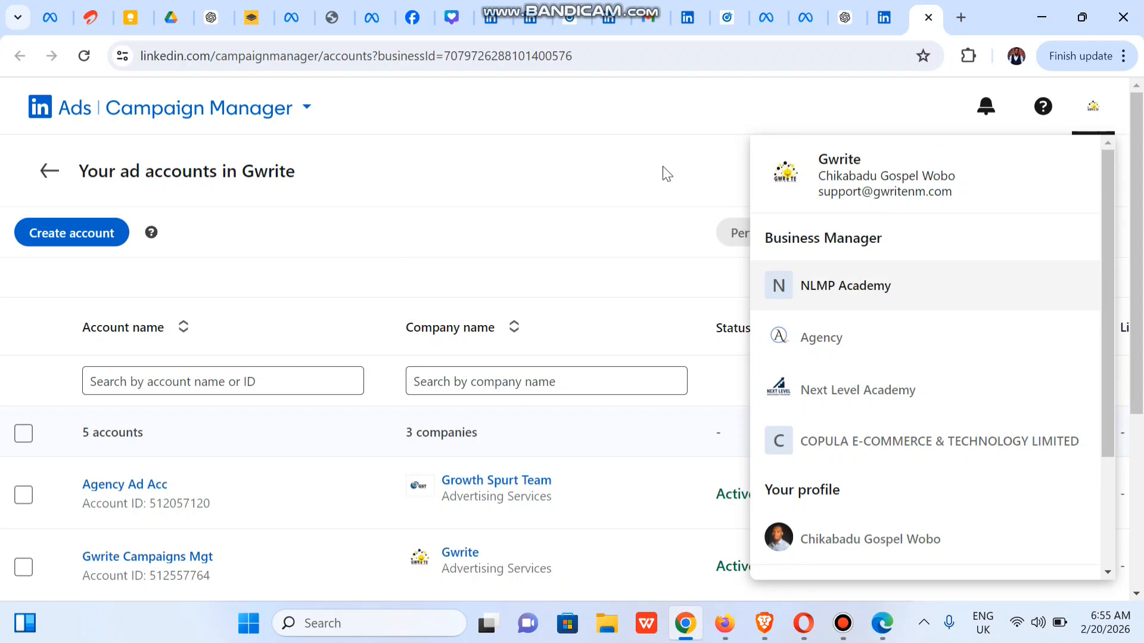
pyautogui.click(618, 183)
# Step: Open the NLMP Ad Account and dismiss the notice about new account-level brand safety controls
pyautogui.scroll(-1, 1141, 328)
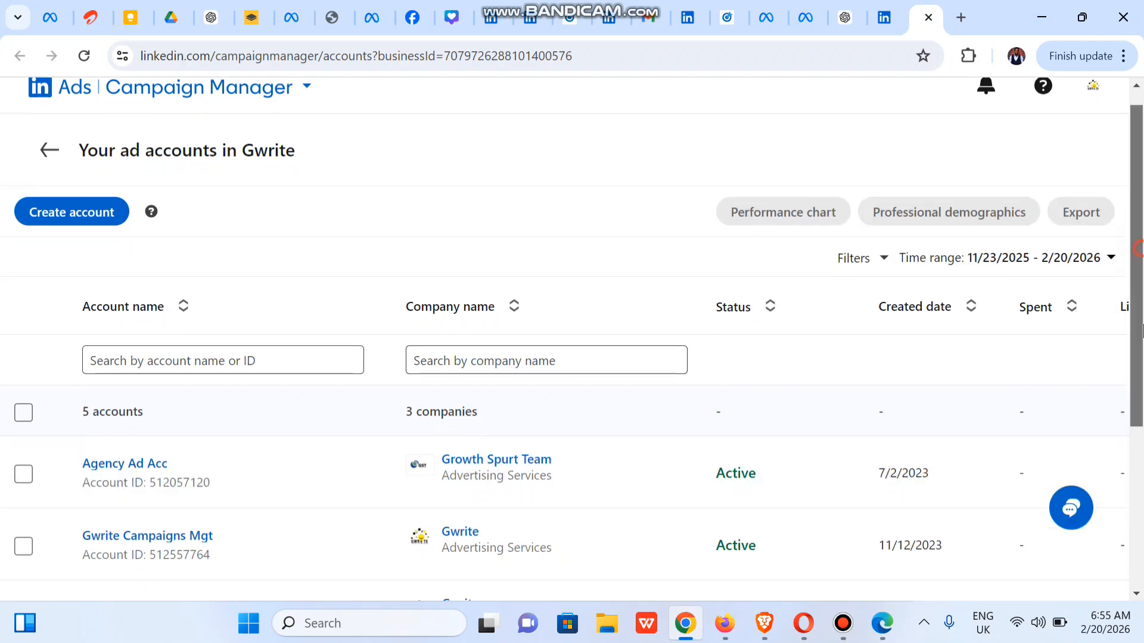
pyautogui.scroll(-4, 1141, 328)
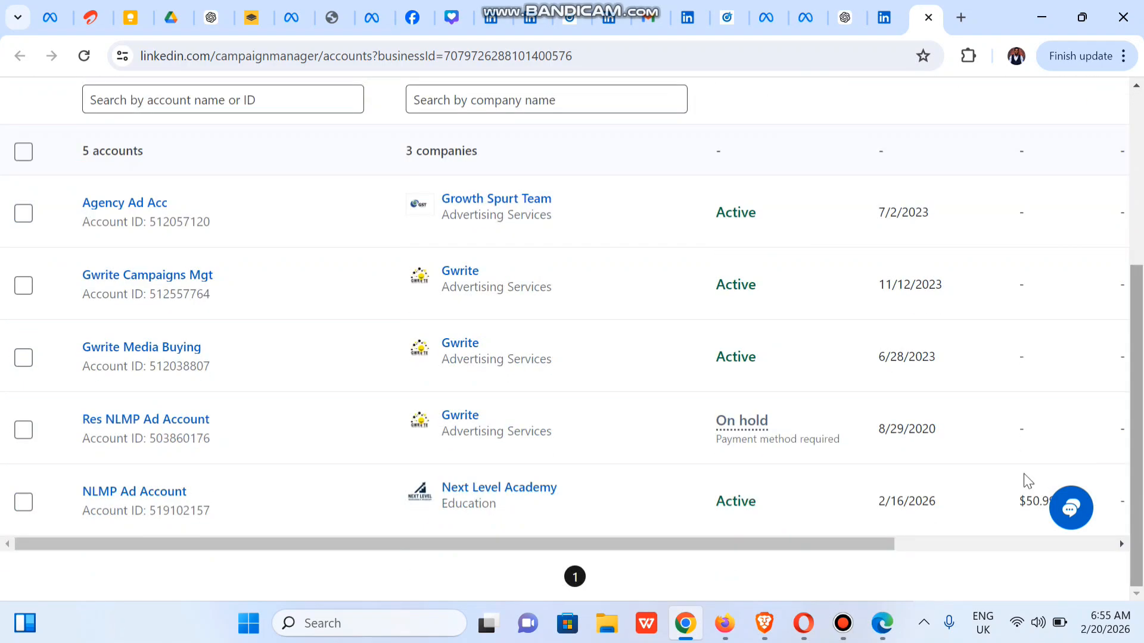
pyautogui.click(166, 492)
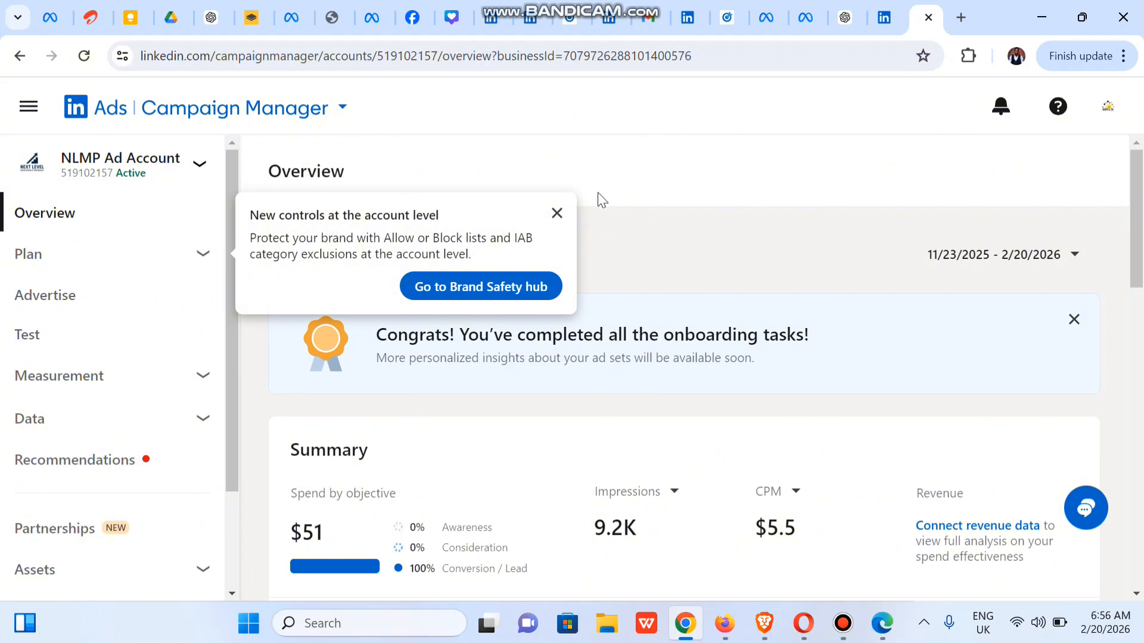
pyautogui.click(556, 216)
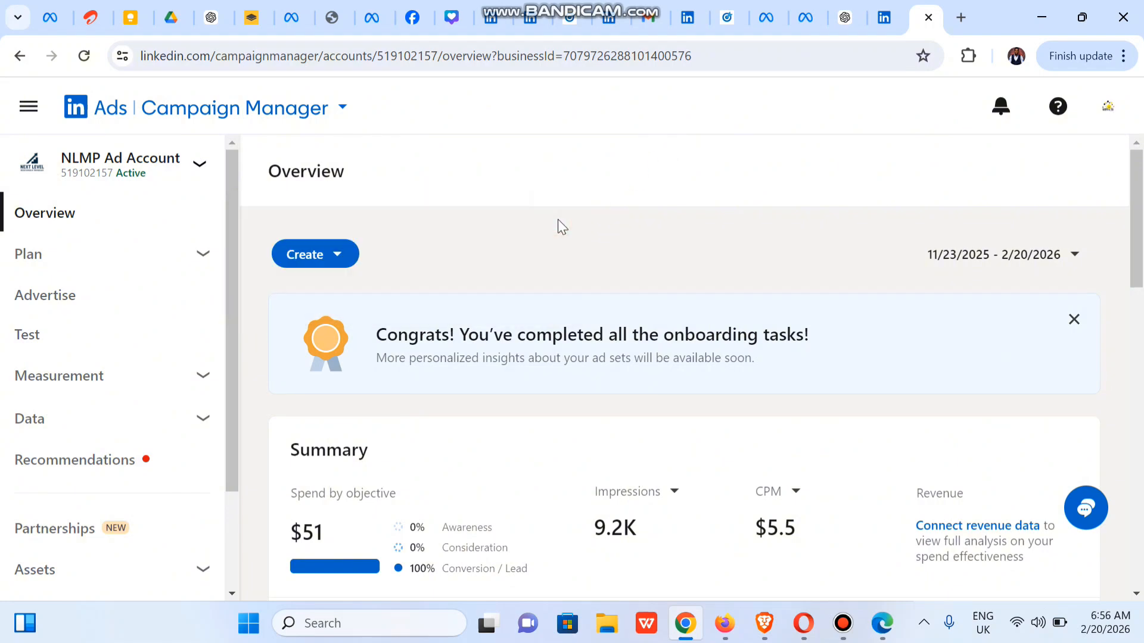
# Step: Create a new campaign named Ticket Sales 2 with the Website conversions objective
pyautogui.click(330, 259)
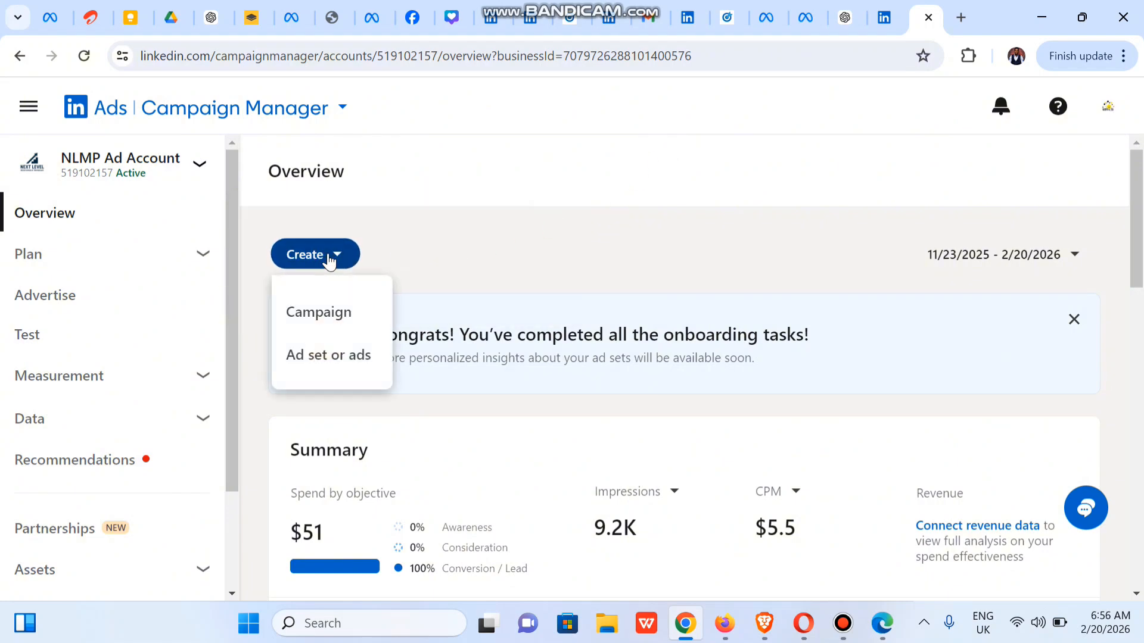
pyautogui.click(325, 313)
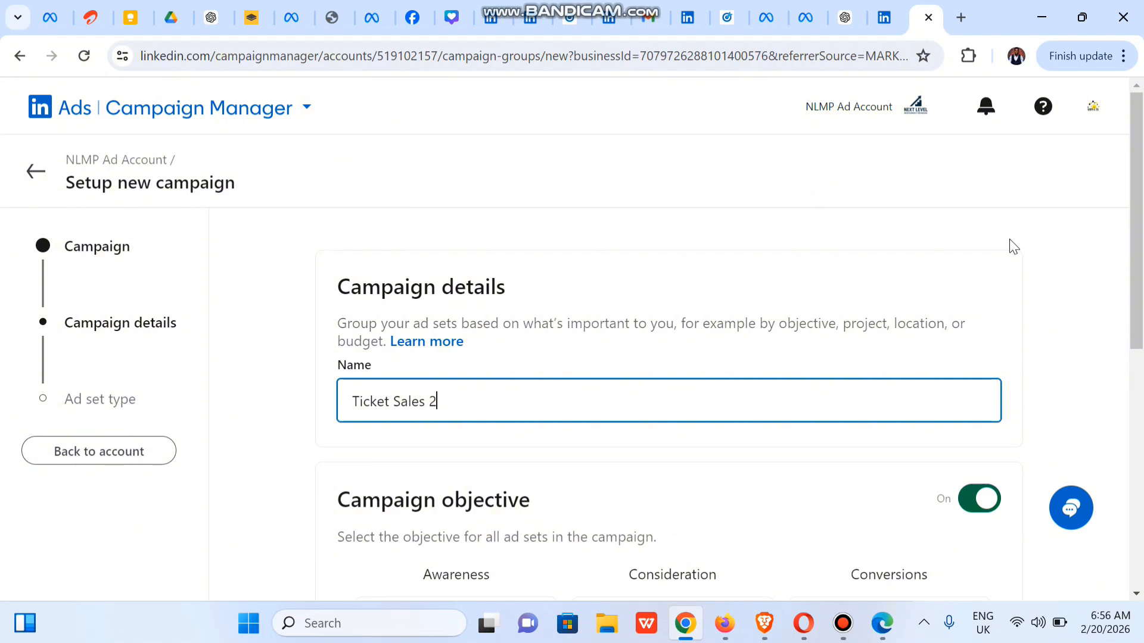
pyautogui.moveTo(1138, 237); pyautogui.dragTo(1141, 374)
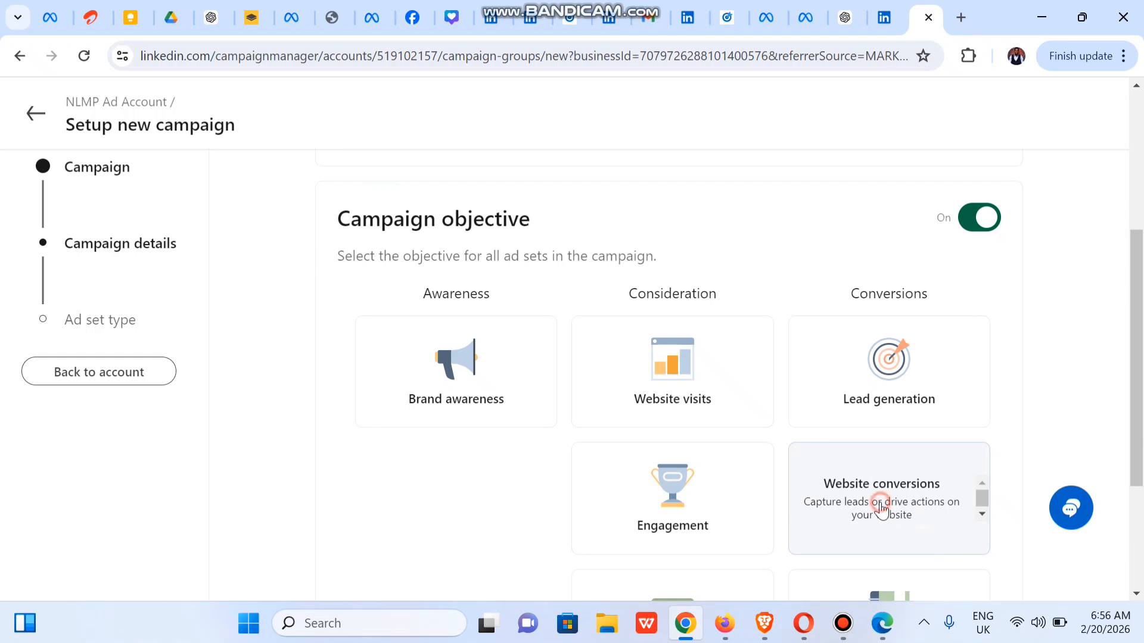
pyautogui.click(881, 502)
# Step: Schedule the campaign with a start and end date, set the end date to 2/27/2026, and continue to the ad set type
pyautogui.moveTo(1142, 339); pyautogui.dragTo(1142, 500)
pyautogui.click(431, 390)
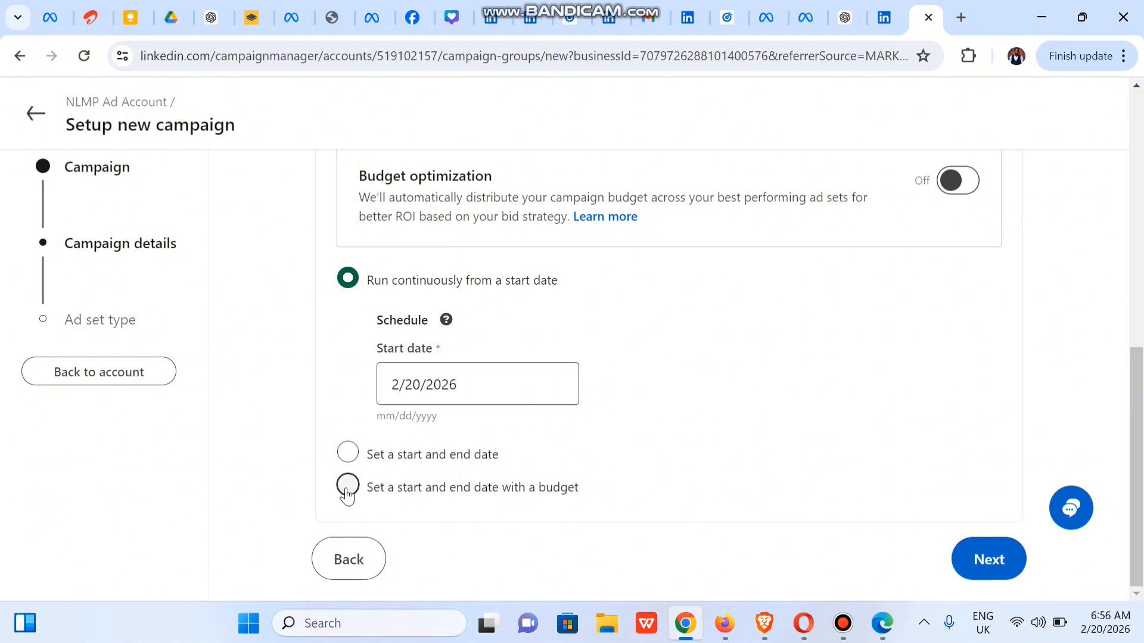
pyautogui.click(344, 454)
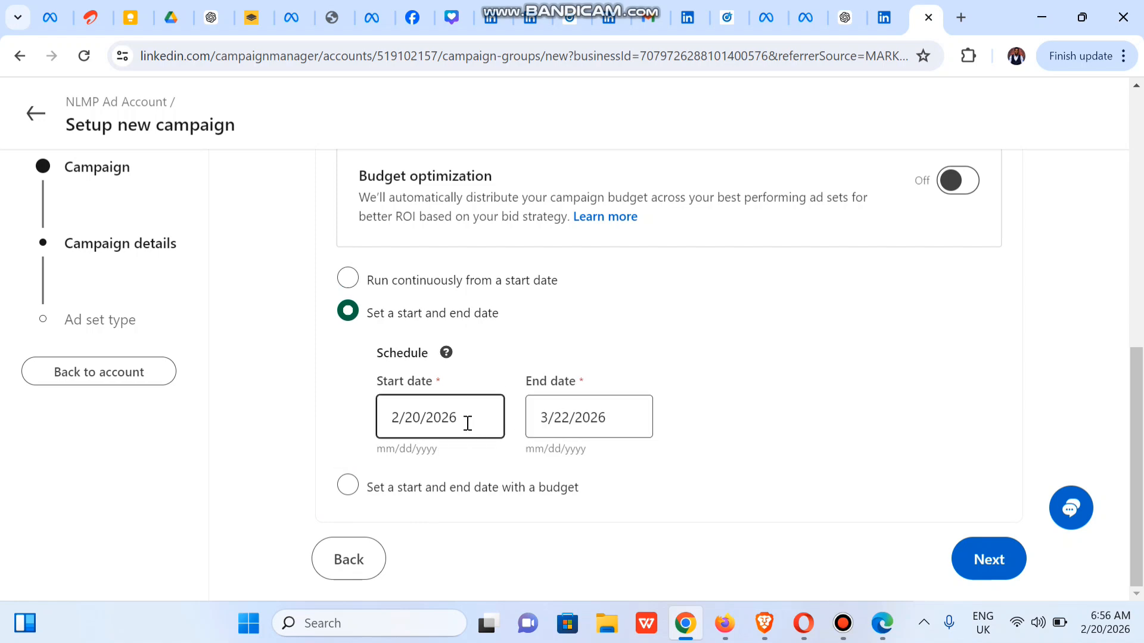
pyautogui.click(592, 419)
pyautogui.click(556, 474)
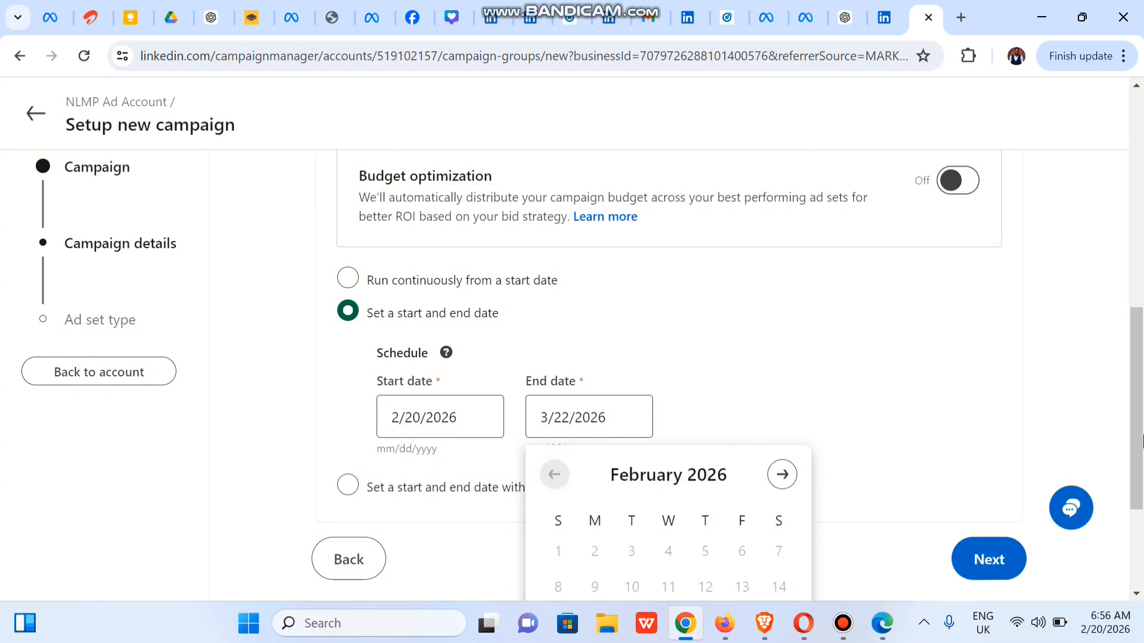
pyautogui.scroll(-3, 696, 489)
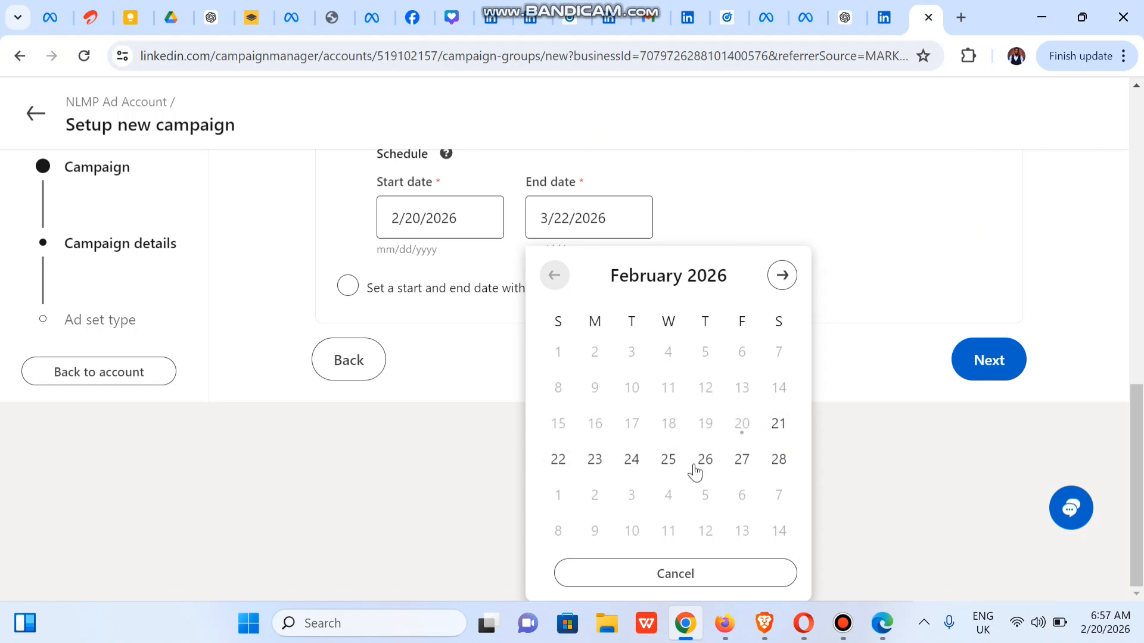
pyautogui.click(742, 460)
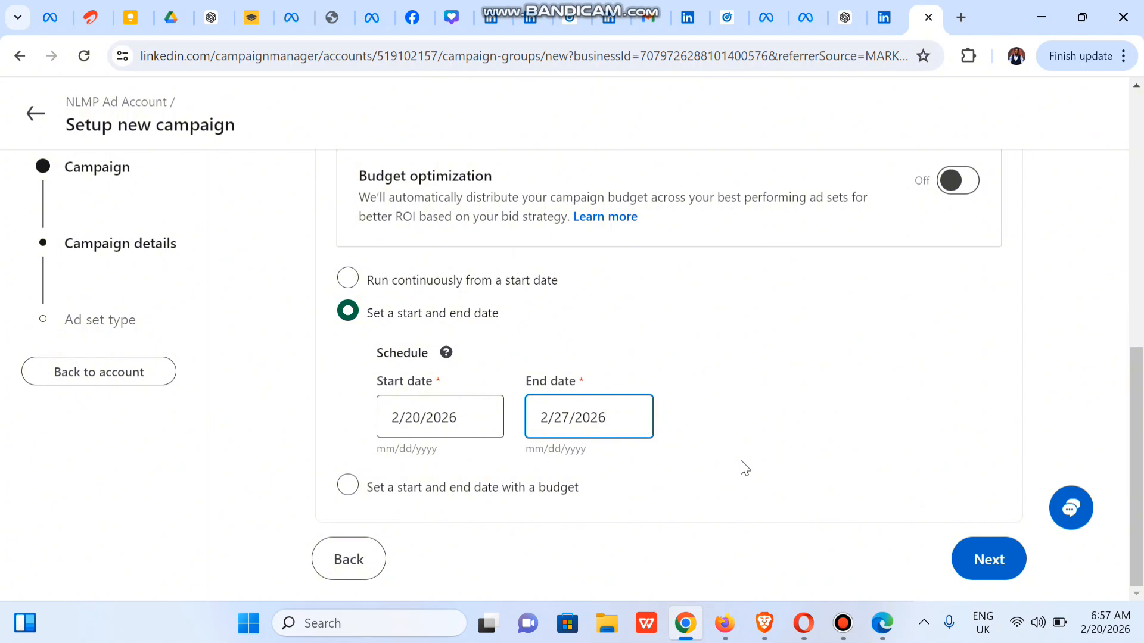
pyautogui.click(797, 363)
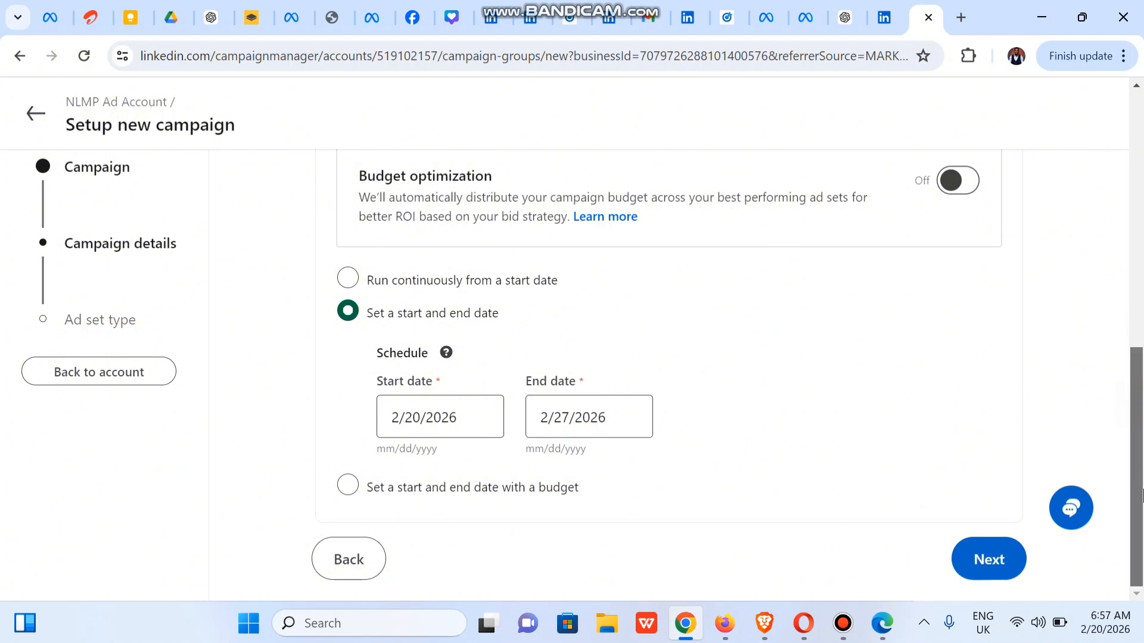
pyautogui.click(997, 557)
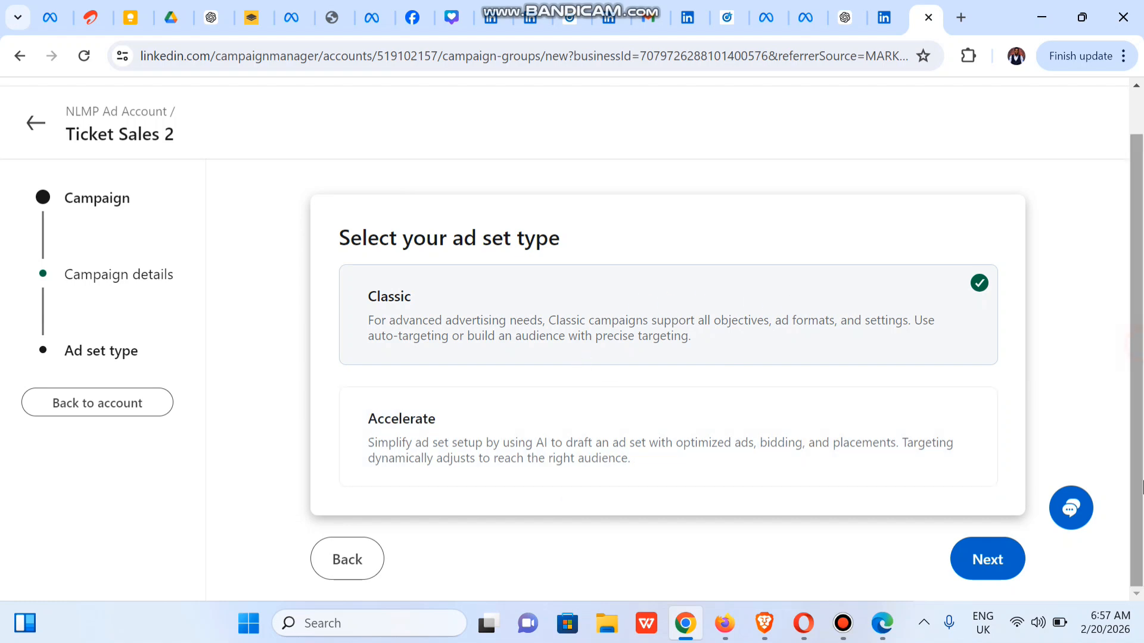
# Step: Continue with the Classic ad set type and name the ad set "As set level 2"
pyautogui.click(998, 566)
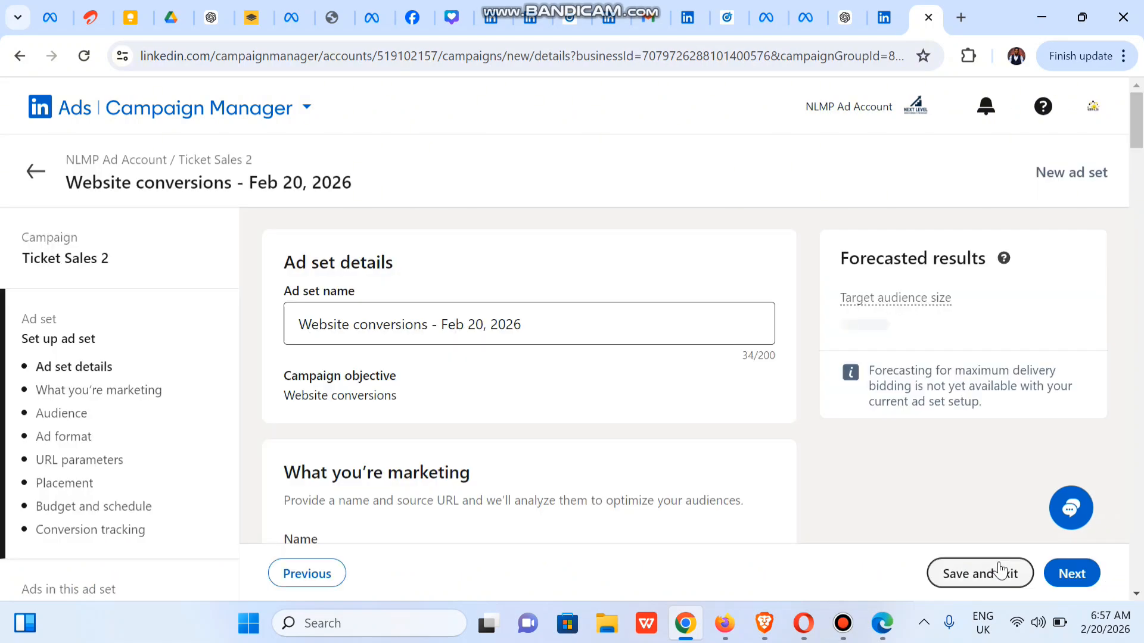
pyautogui.click(606, 335)
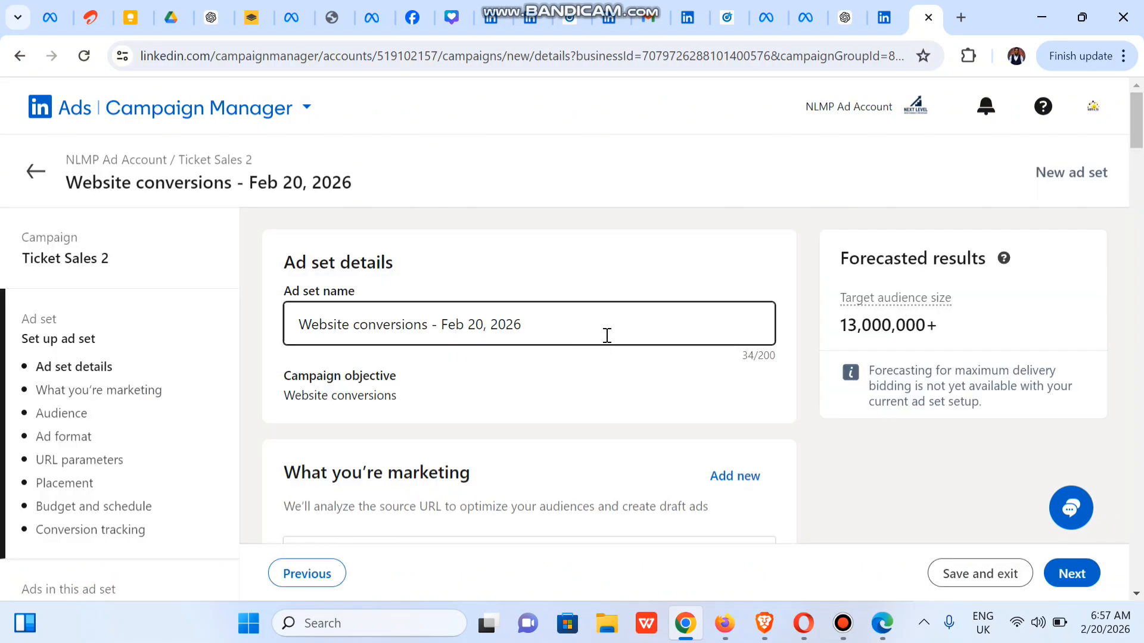
pyautogui.tripleClick(606, 336)
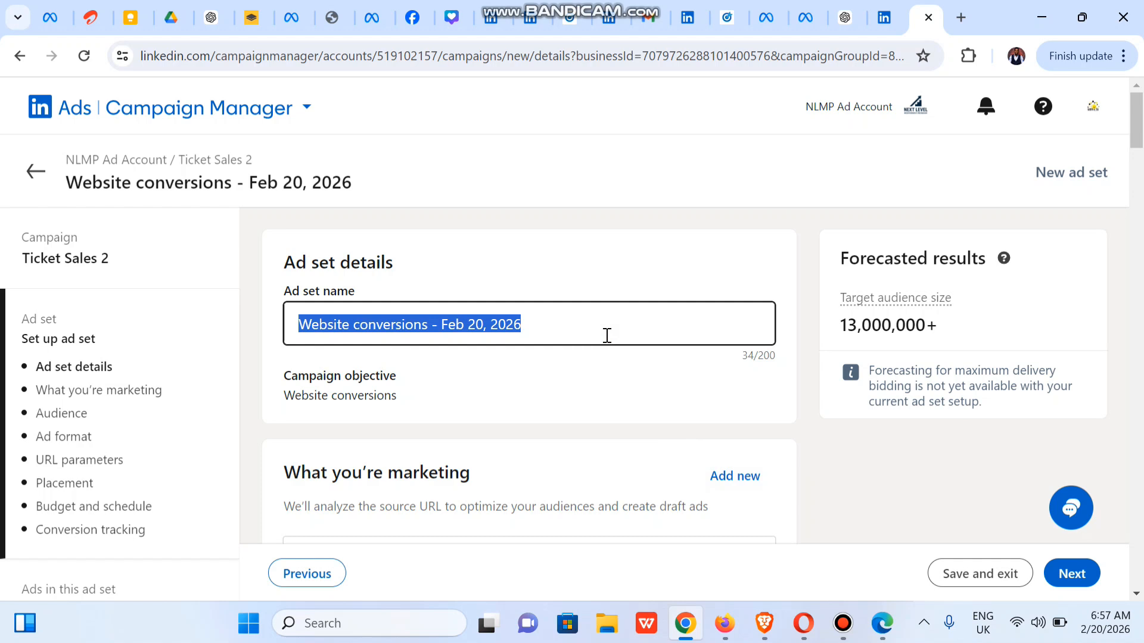
pyautogui.write('As set level 2')
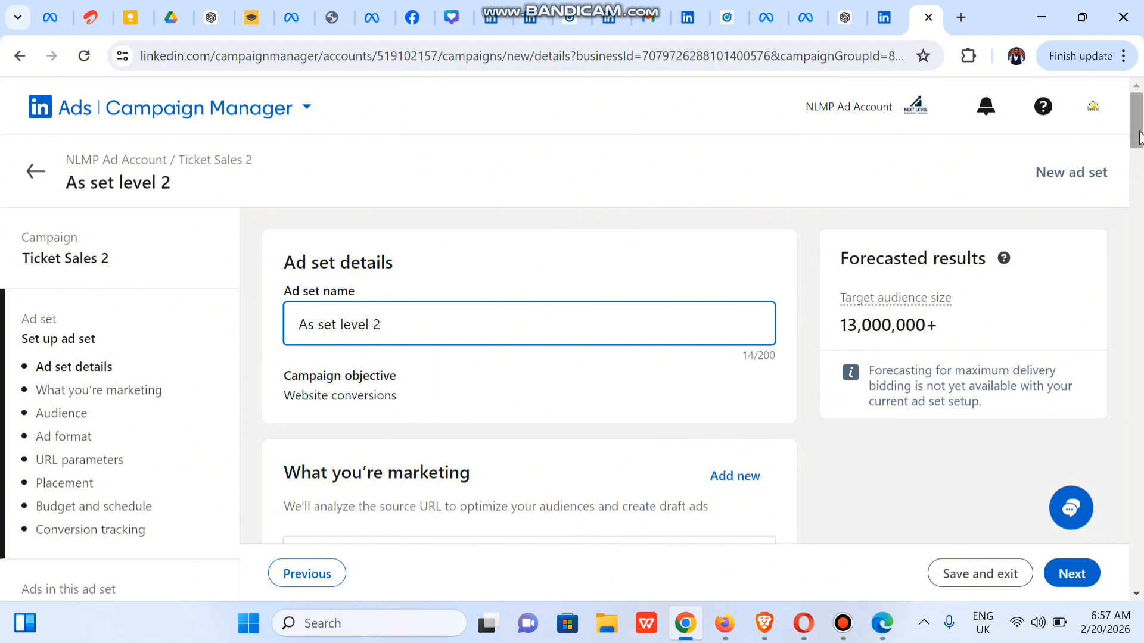
# Step: Review the marketing, location and language settings, and search the target audience's buyer groups for "gradutes"
pyautogui.click(1139, 157)
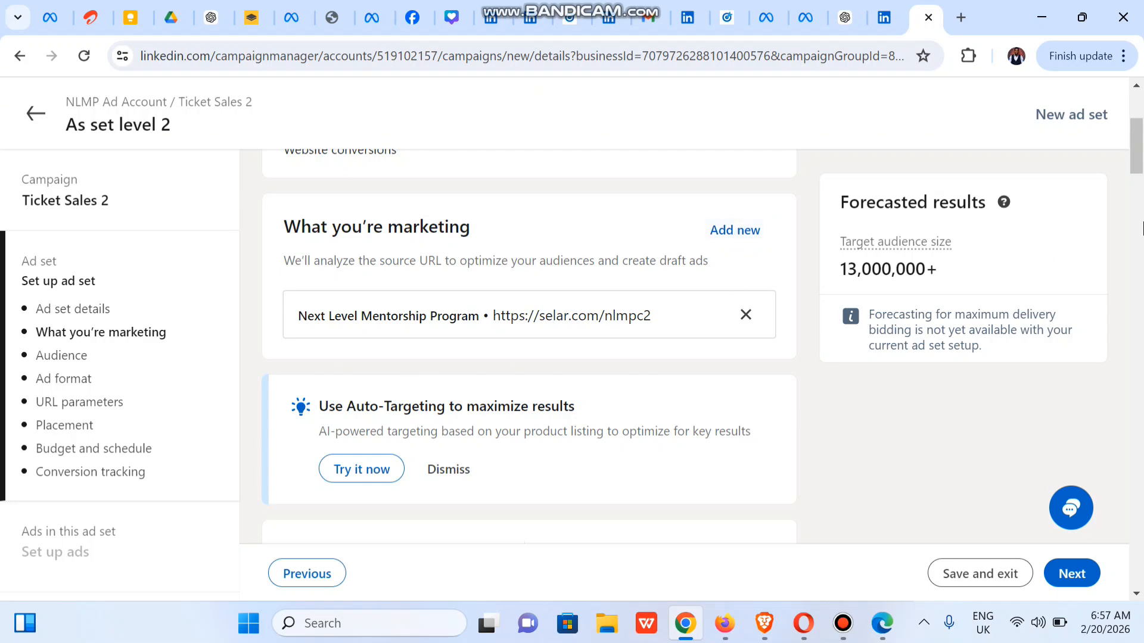
pyautogui.scroll(-4, 752, 241)
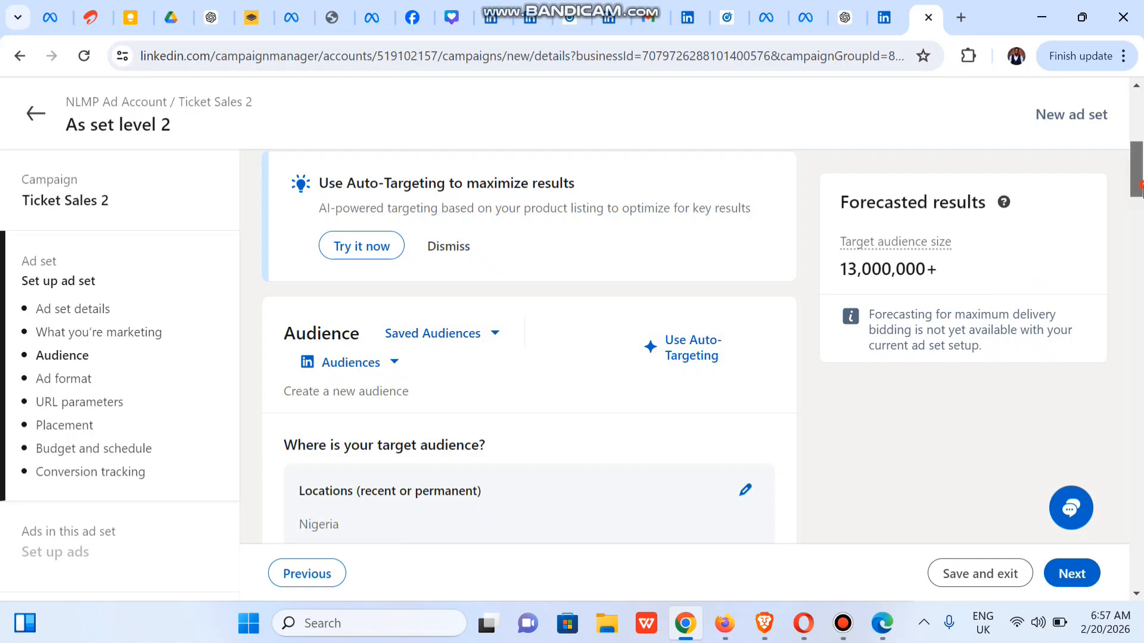
pyautogui.moveTo(1140, 196); pyautogui.dragTo(1141, 229)
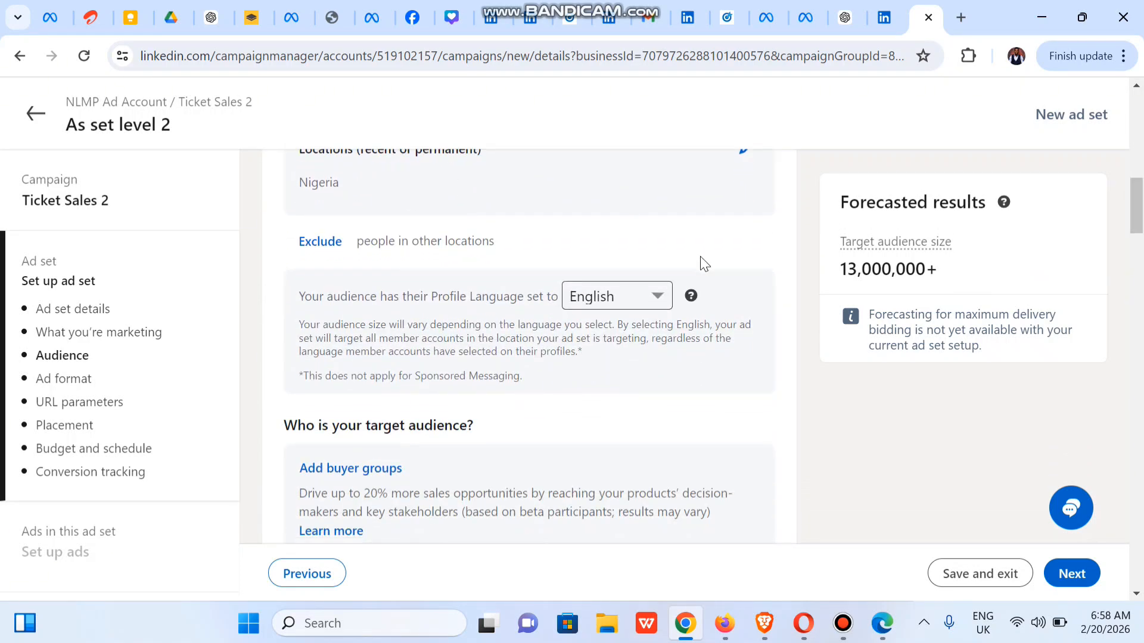
pyautogui.scroll(2, 925, 252)
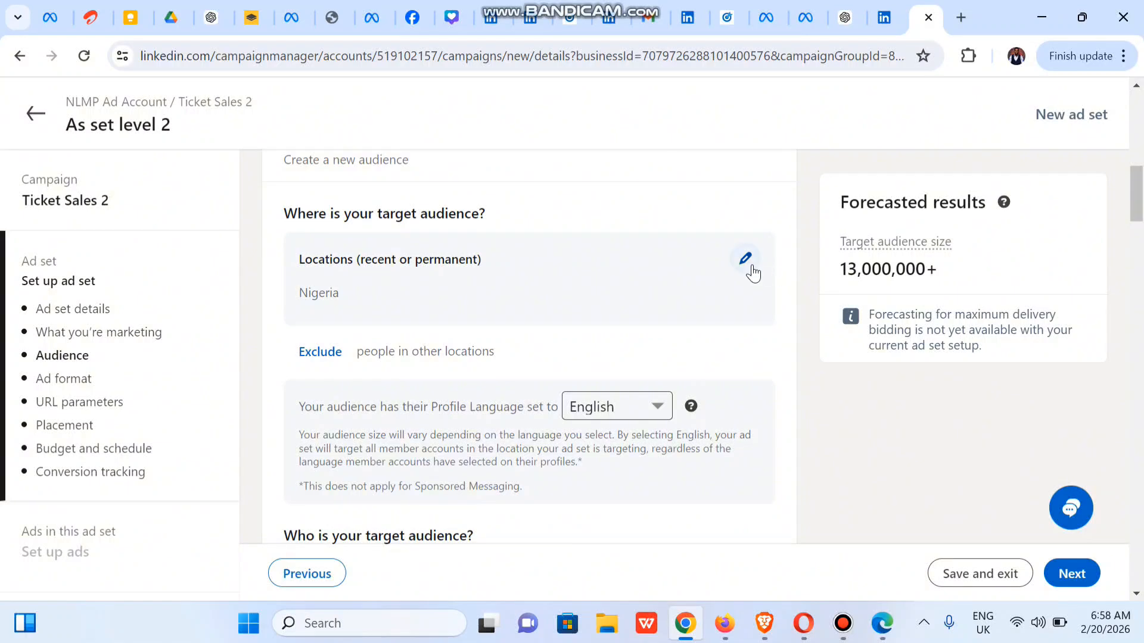
pyautogui.scroll(-3, 384, 304)
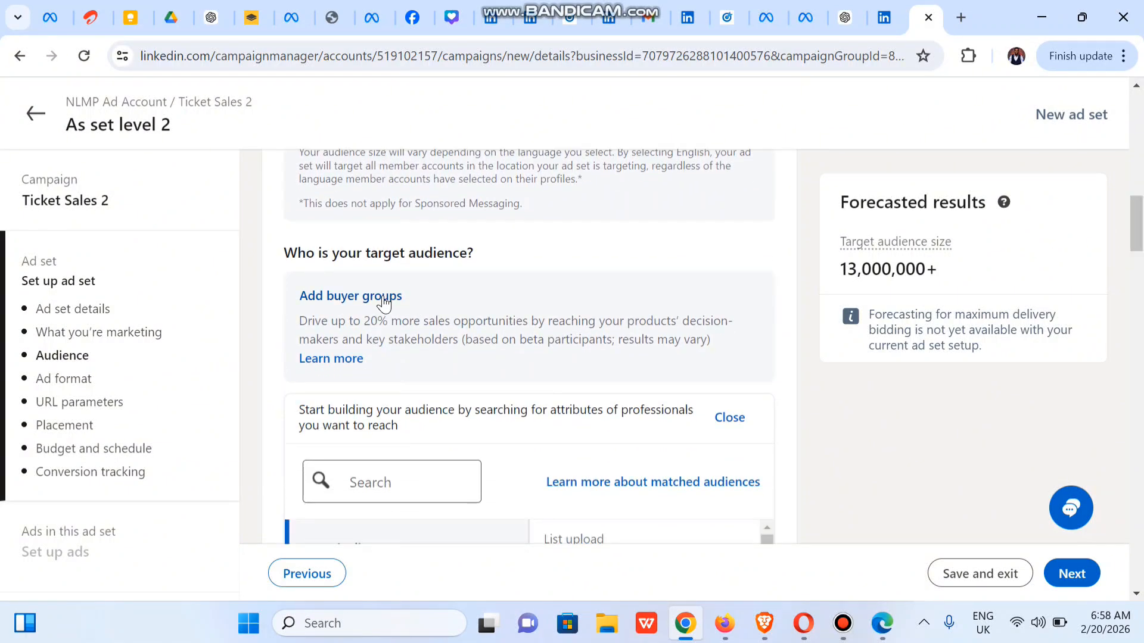
pyautogui.click(381, 297)
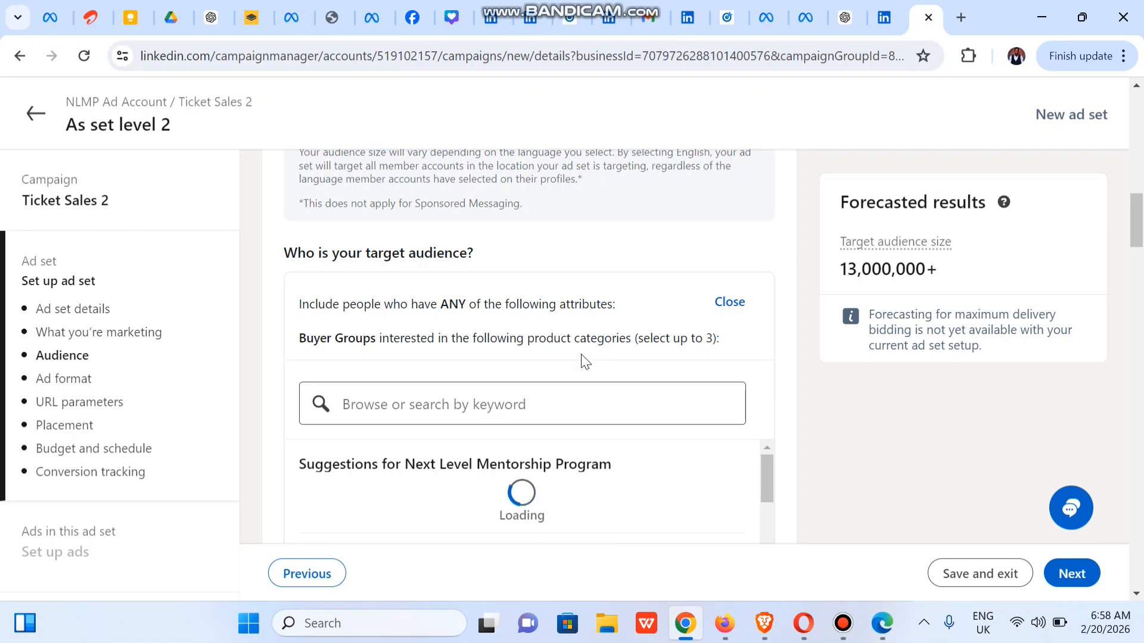
pyautogui.click(395, 396)
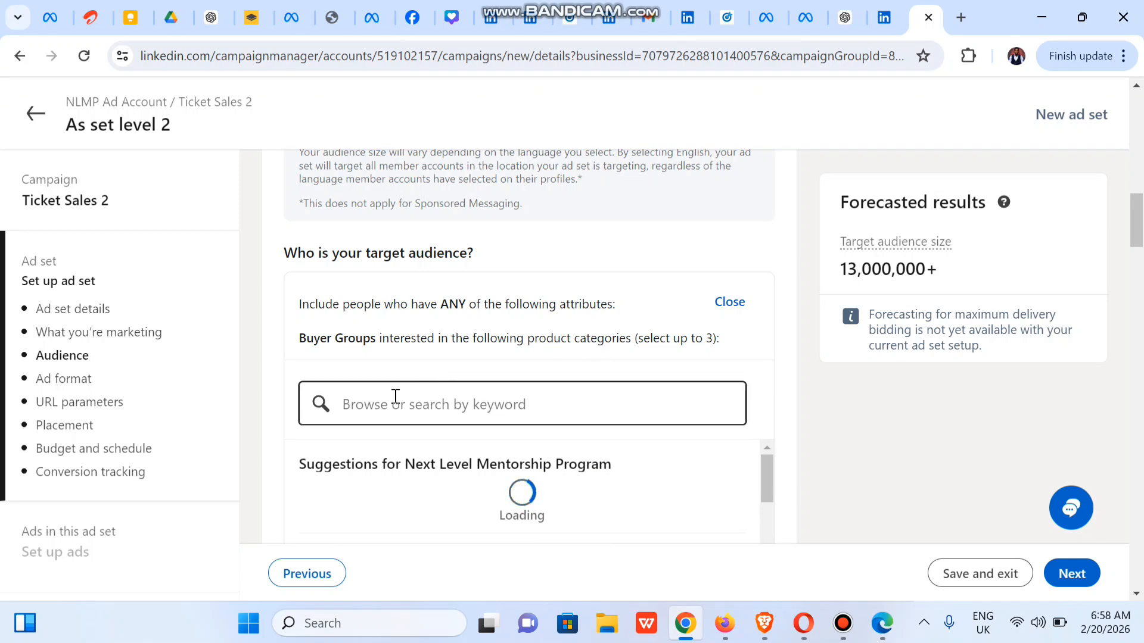
pyautogui.click(483, 404)
pyautogui.click(359, 406)
pyautogui.click(474, 413)
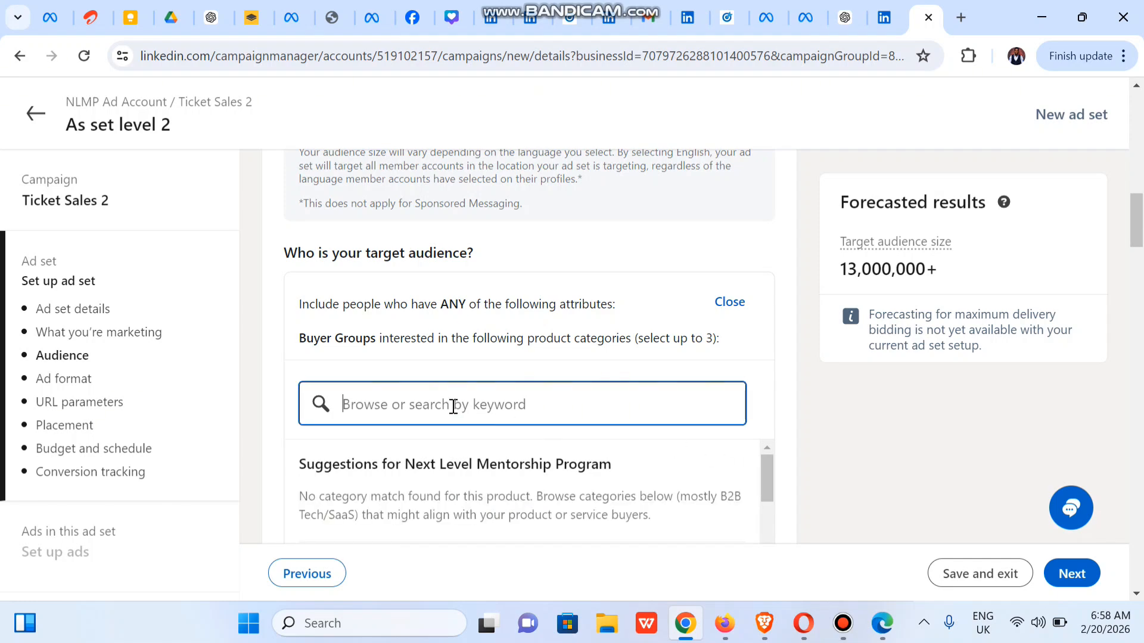
pyautogui.write('gradutes')
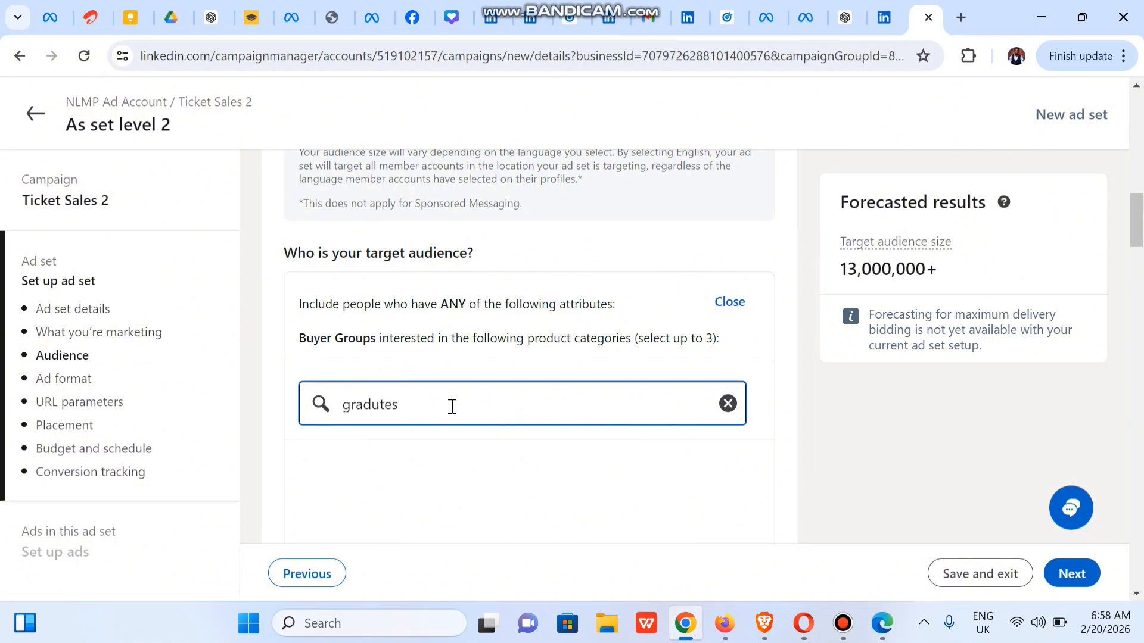
# Step: Clear the buyer group search and add the Business Intelligence (BI) Software category to the target audience
pyautogui.click(728, 404)
pyautogui.scroll(-2, 763, 342)
pyautogui.moveTo(763, 342); pyautogui.dragTo(768, 374)
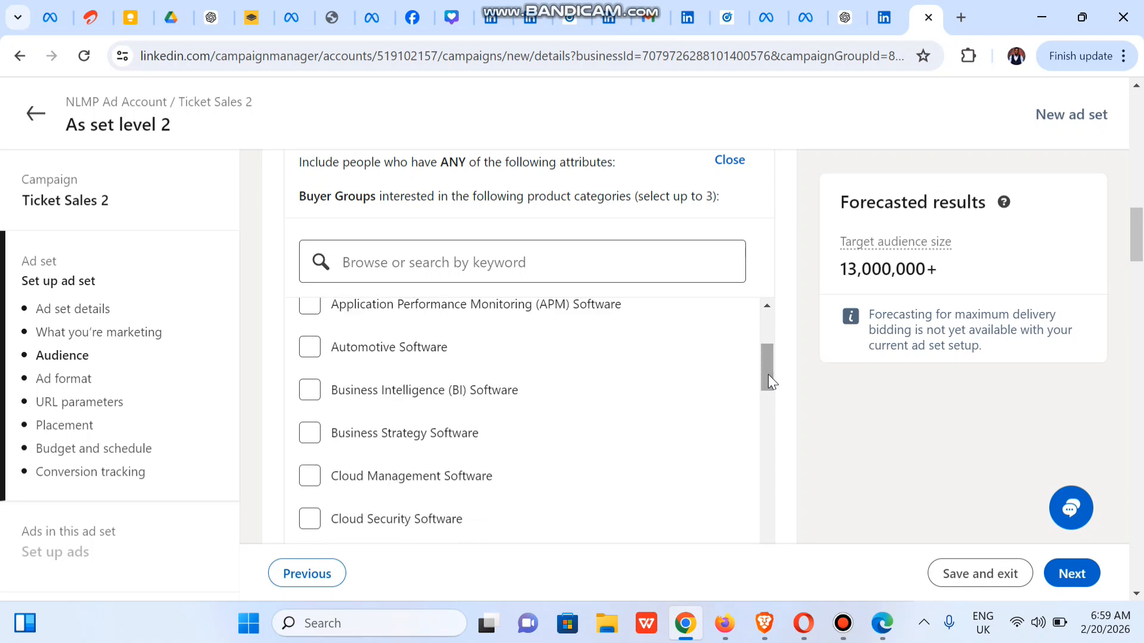
pyautogui.click(304, 402)
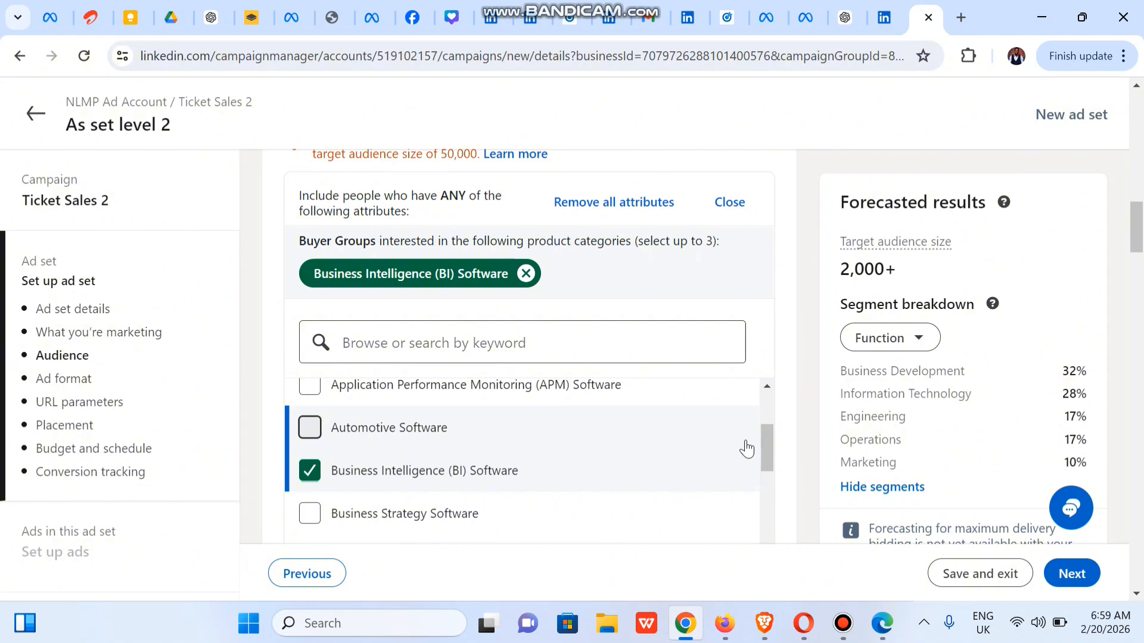
# Step: Search the buyer group categories for "digita" and clear the search
pyautogui.moveTo(765, 449)
pyautogui.mouseDown()
pyautogui.moveTo(761, 422)
pyautogui.moveTo(759, 484)
pyautogui.moveTo(759, 470)
pyautogui.mouseUp()
pyautogui.click(422, 336)
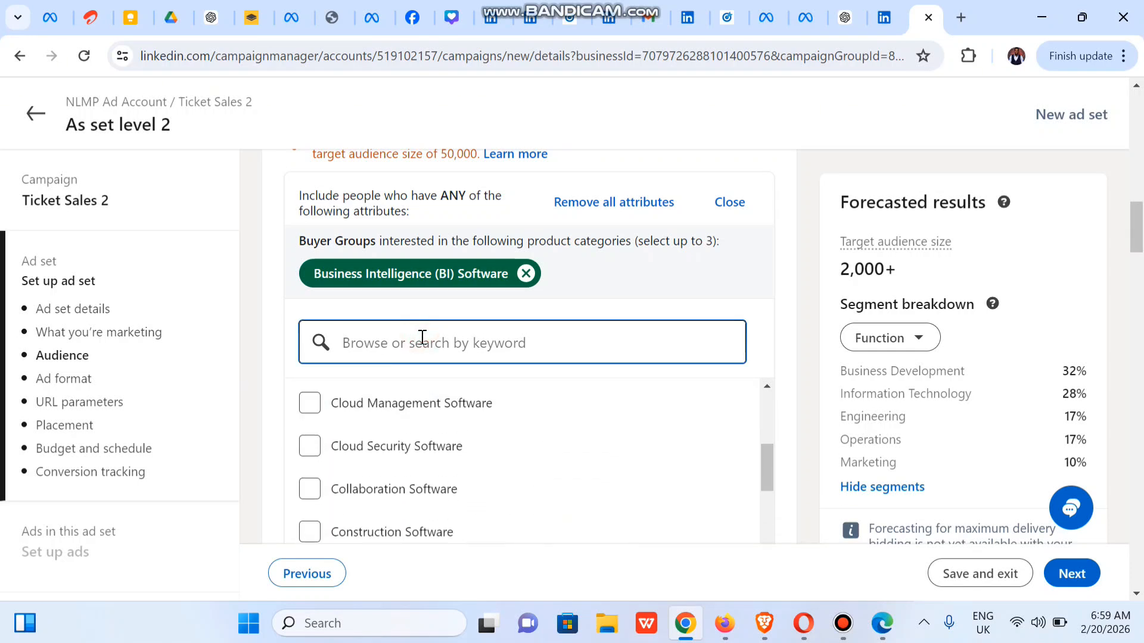
pyautogui.write('digita')
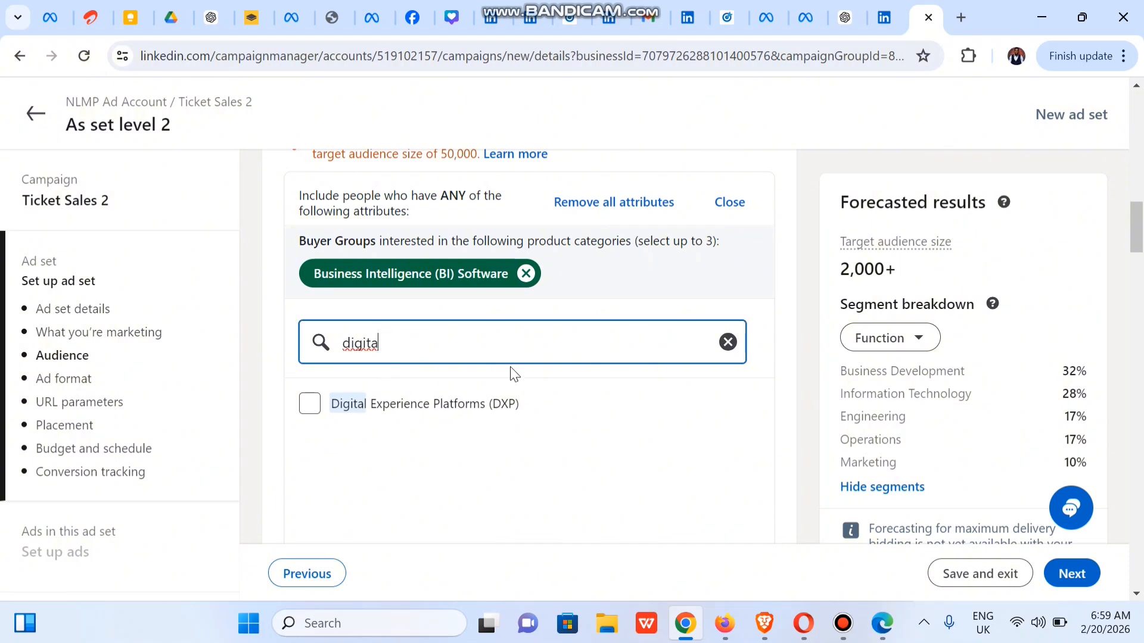
pyautogui.hotkey('ctrl', 'a')
pyautogui.press('BackSpace')
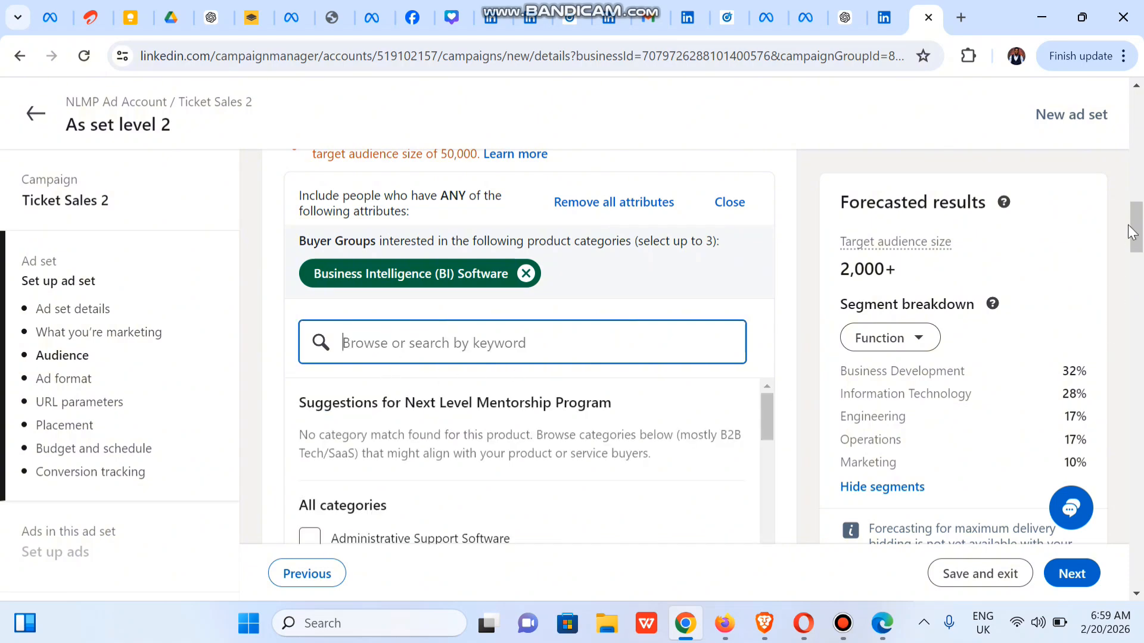
# Step: Add the Business Strategy Software category to the buyer groups
pyautogui.moveTo(1132, 231); pyautogui.dragTo(1132, 261)
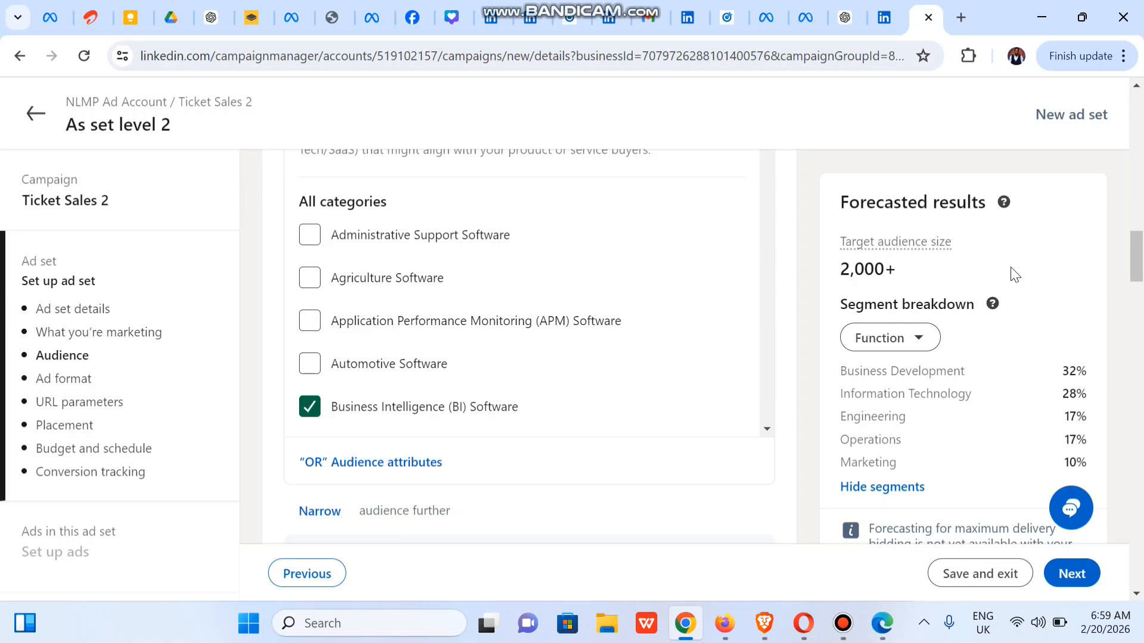
pyautogui.click(768, 238)
pyautogui.click(767, 237)
pyautogui.click(767, 238)
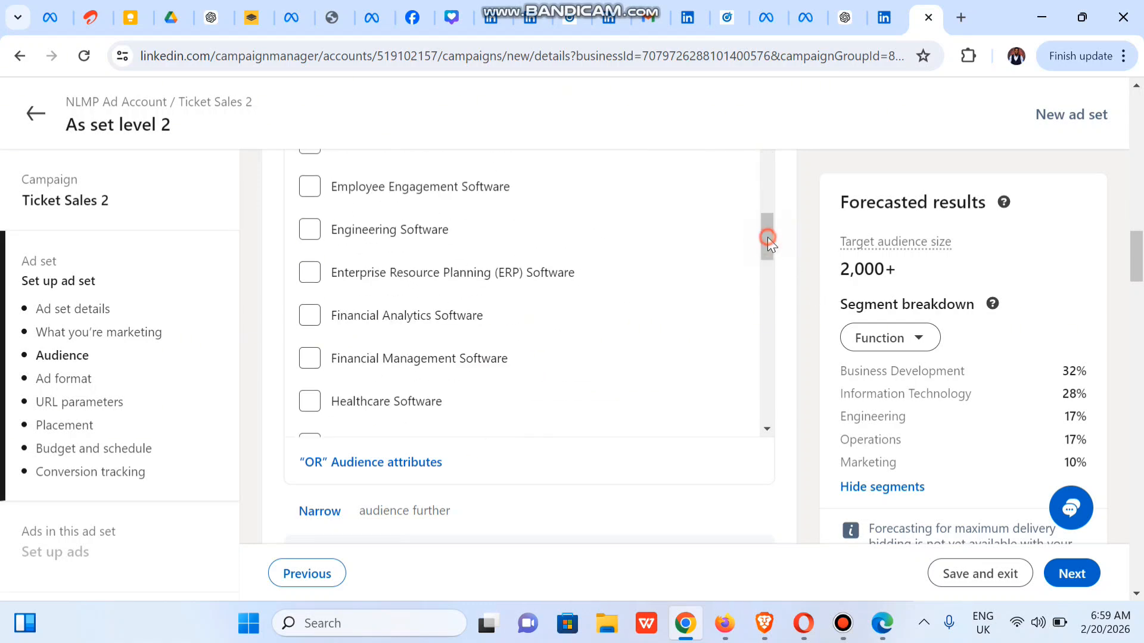
pyautogui.click(309, 346)
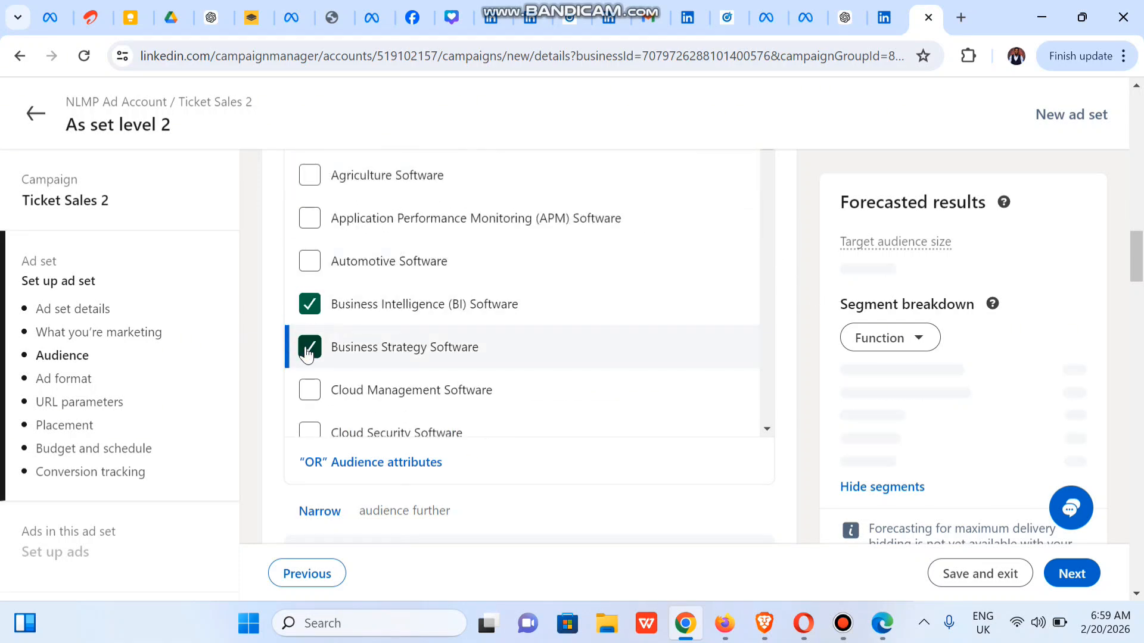
# Step: Add an alternative audience attribute under Interests and Traits, choosing Business and Management from the member's General Interests
pyautogui.click(361, 463)
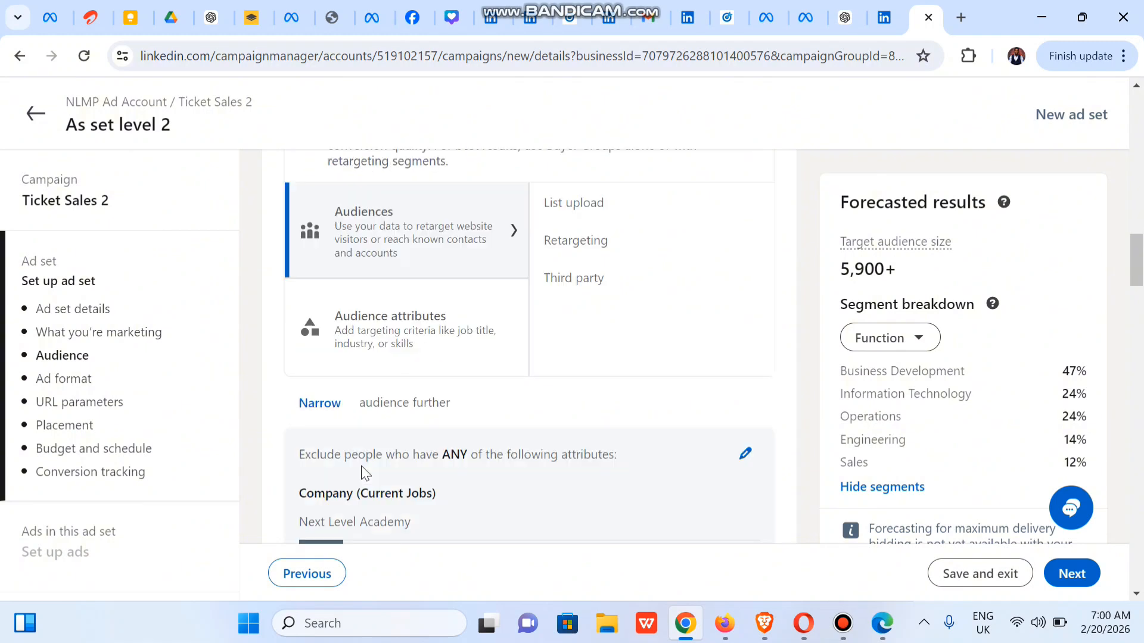
pyautogui.scroll(2, 362, 474)
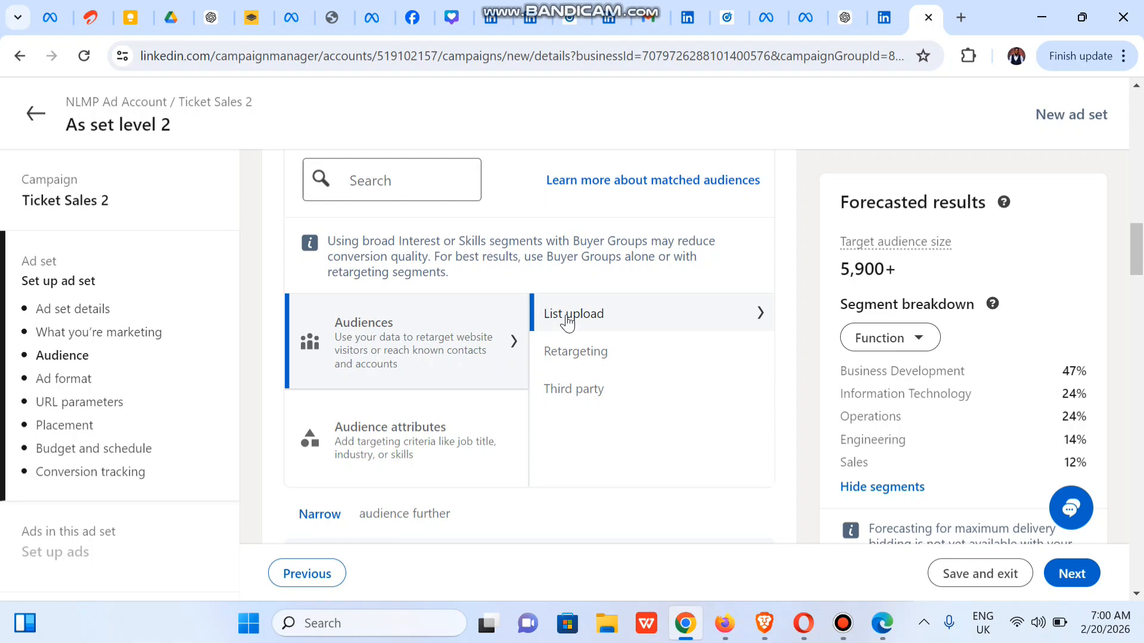
pyautogui.click(371, 470)
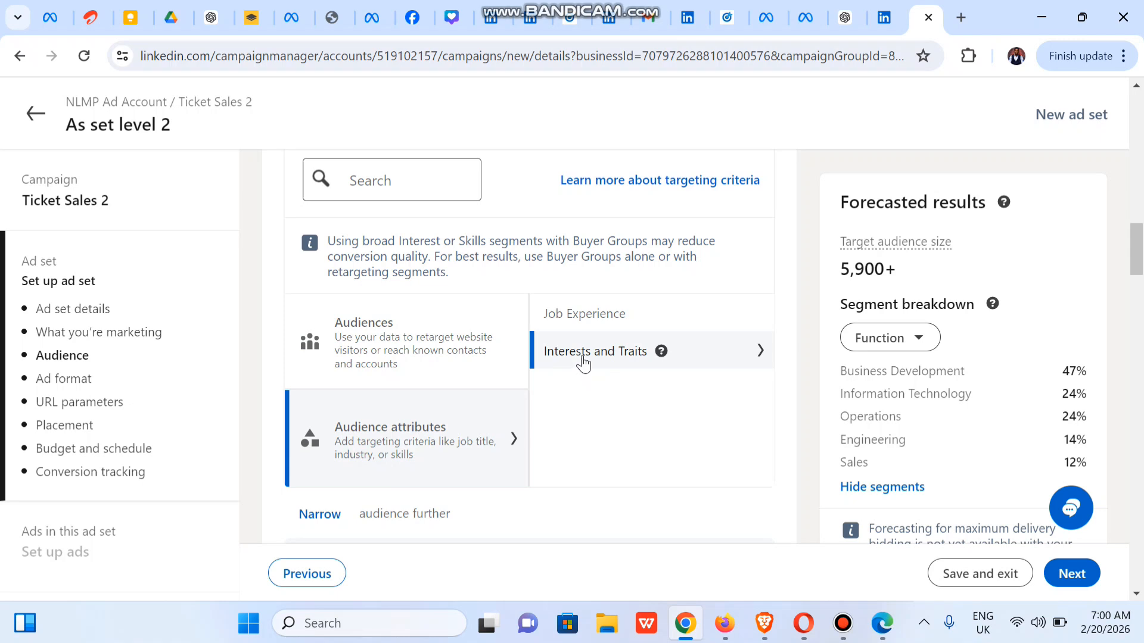
pyautogui.moveTo(660, 358)
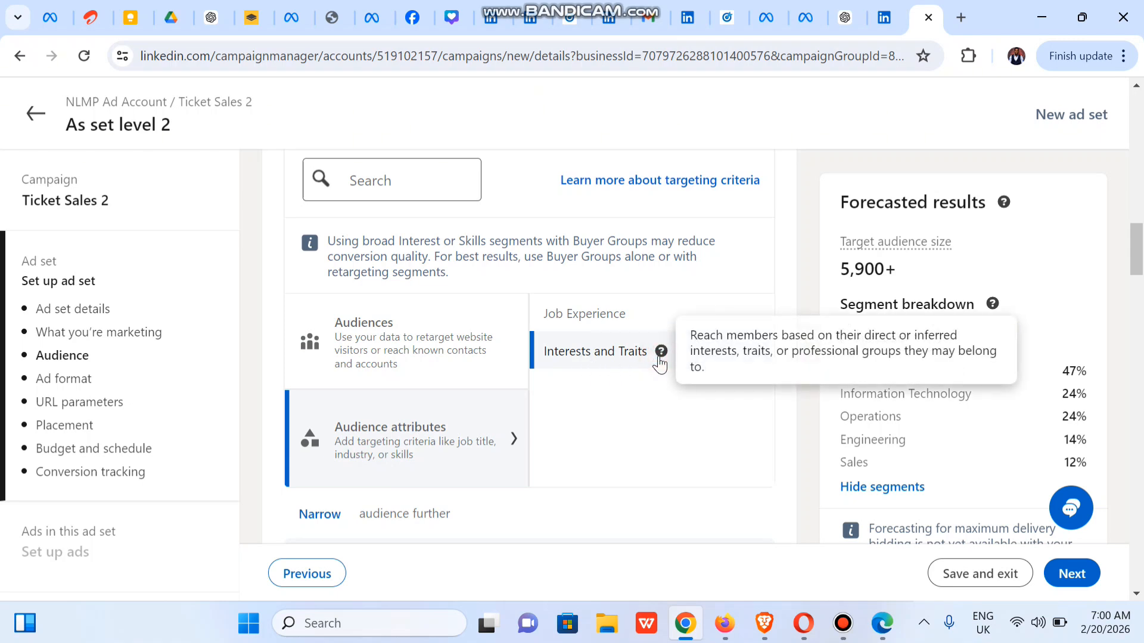
pyautogui.click(612, 353)
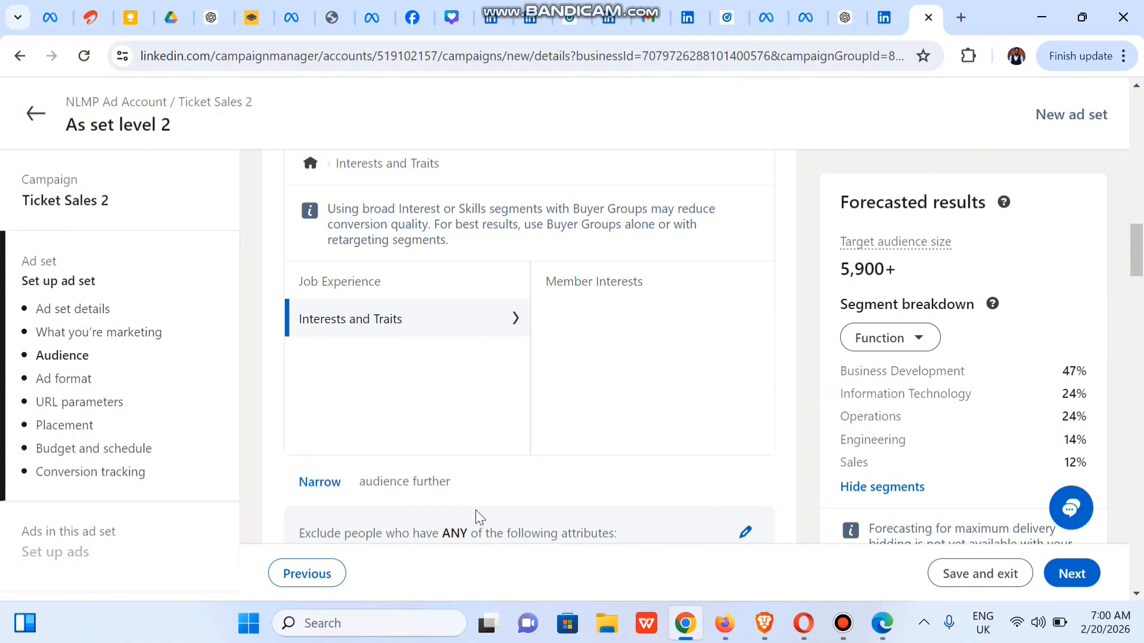
pyautogui.click(626, 287)
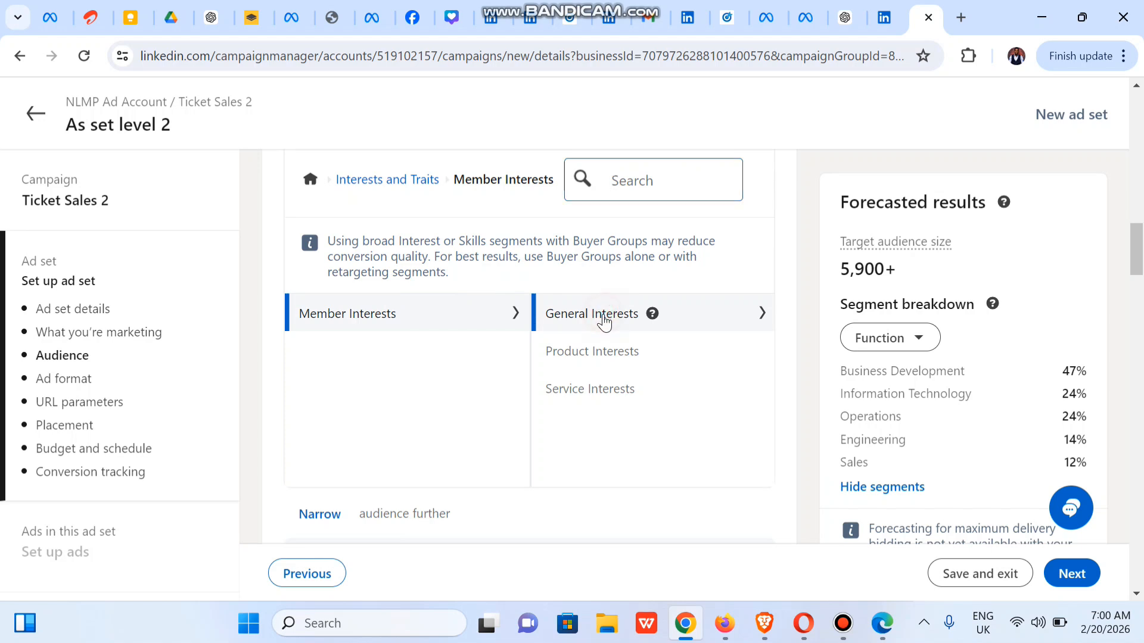
pyautogui.click(604, 322)
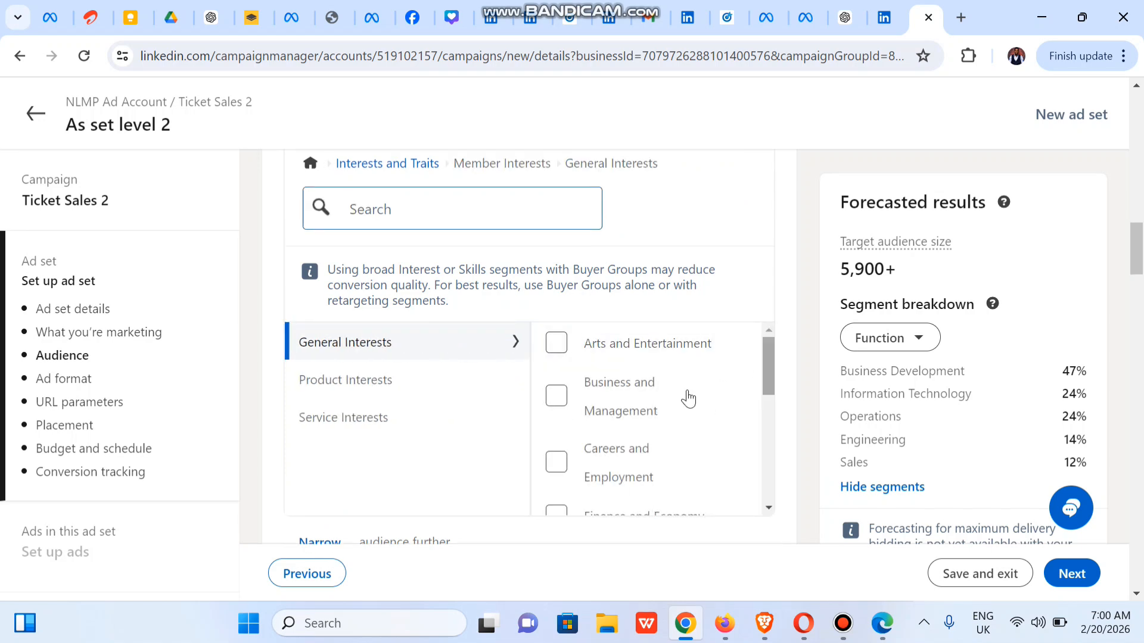
pyautogui.click(557, 402)
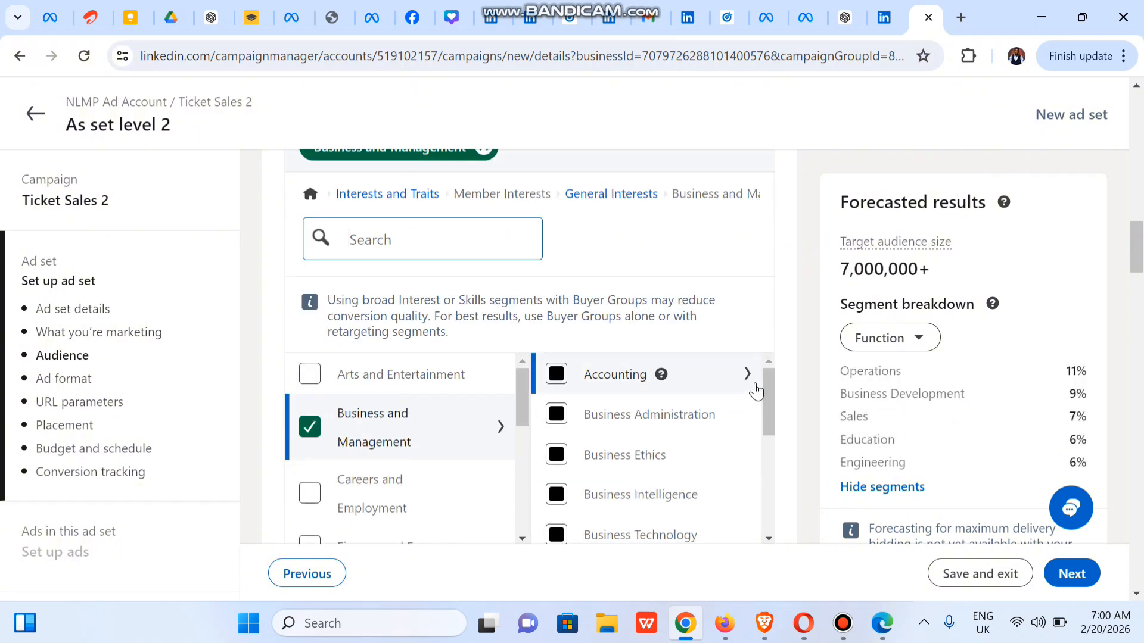
pyautogui.moveTo(768, 420); pyautogui.dragTo(766, 334)
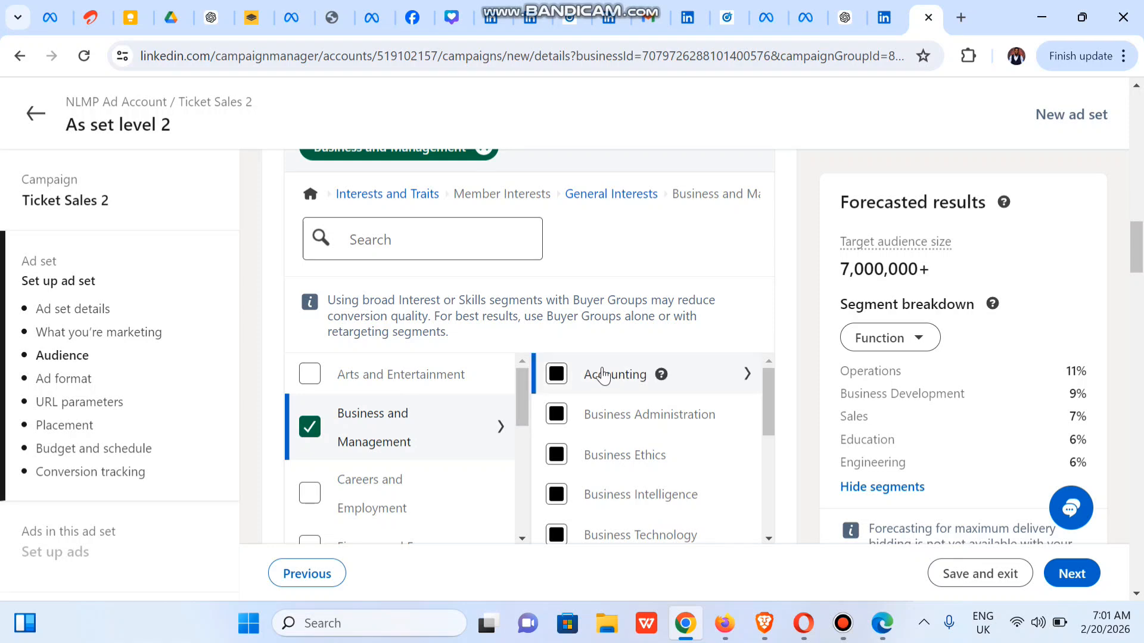
pyautogui.click(557, 375)
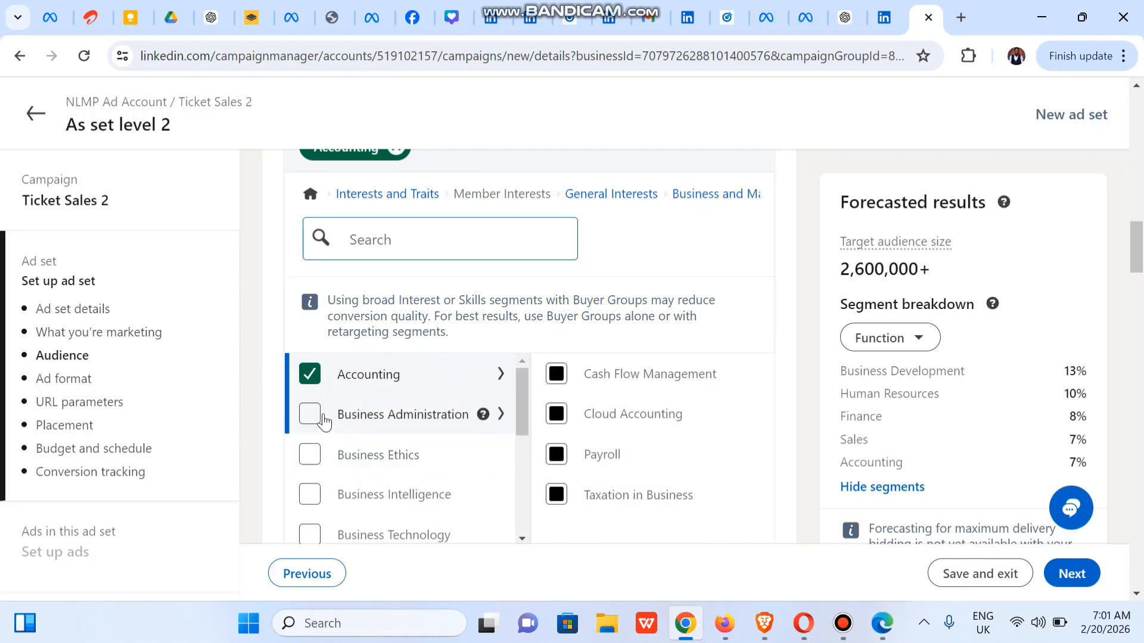
pyautogui.click(312, 381)
# Step: Select the Business Ethics, Business Administration, Business Intelligence, Business Technology, and Project and Program Management interests within Business and Management
pyautogui.click(310, 424)
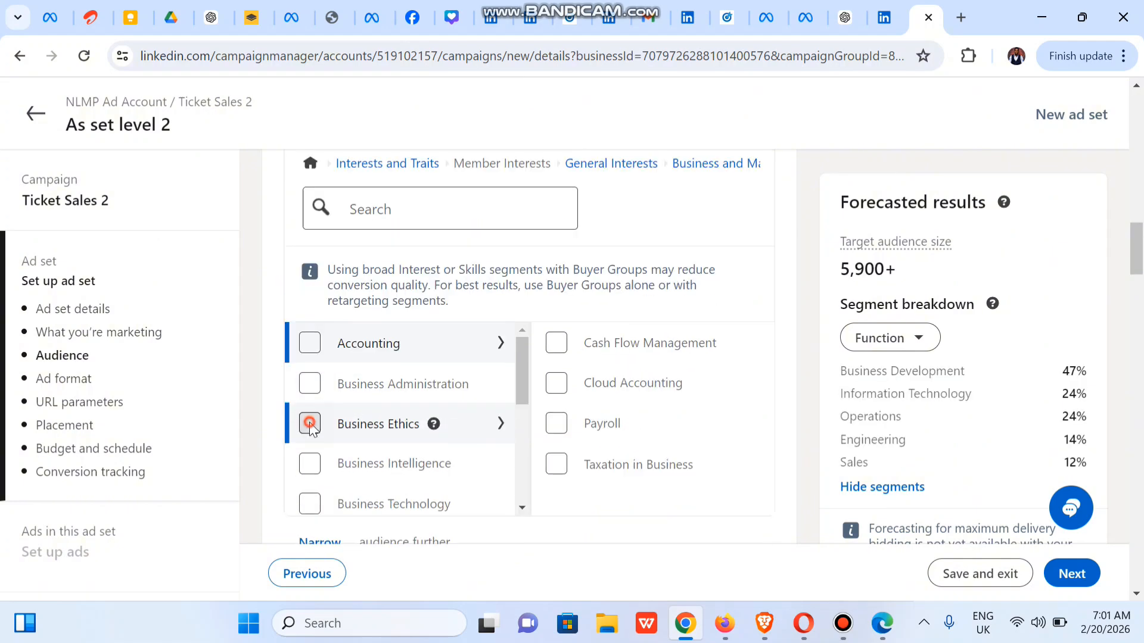
pyautogui.click(310, 415)
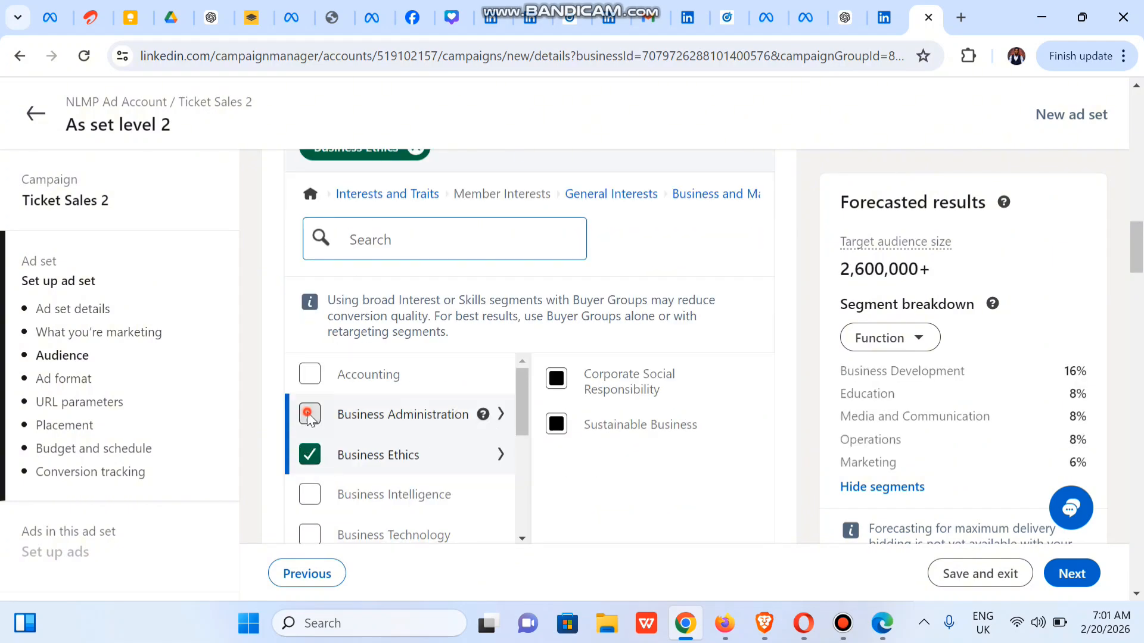
pyautogui.click(309, 495)
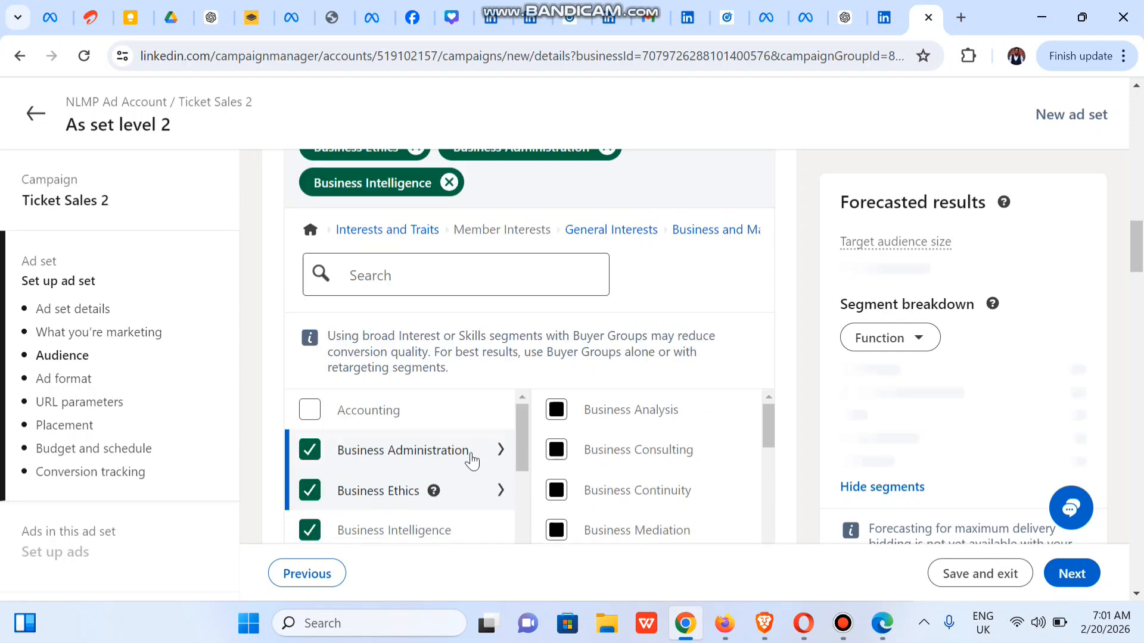
pyautogui.moveTo(519, 455); pyautogui.dragTo(519, 499)
pyautogui.click(301, 448)
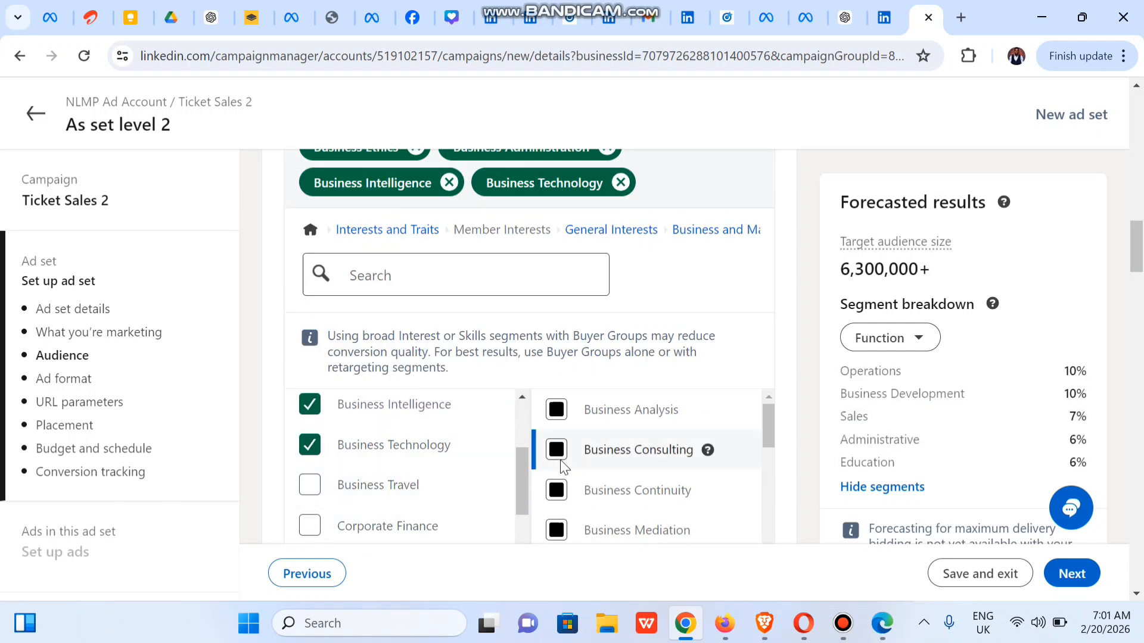
pyautogui.moveTo(520, 462); pyautogui.dragTo(526, 528)
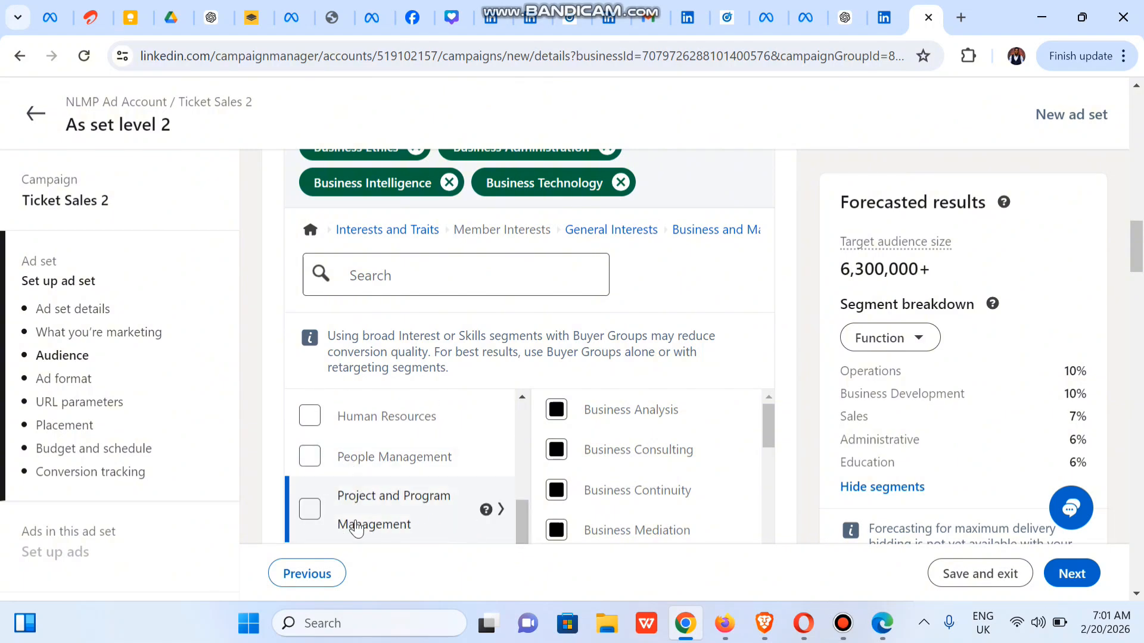
pyautogui.click(309, 510)
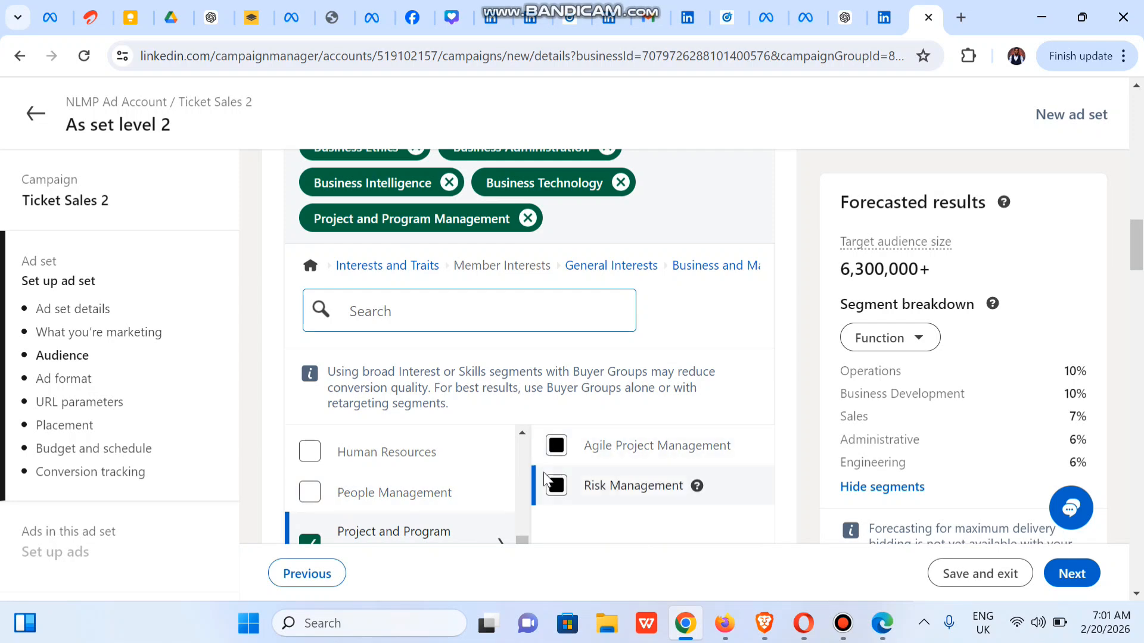
# Step: Search the Member Skills under Job Experience for "founder" and return to the main attribute categories
pyautogui.moveTo(1137, 253)
pyautogui.mouseDown()
pyautogui.moveTo(1139, 275)
pyautogui.moveTo(1137, 260)
pyautogui.mouseUp()
pyautogui.click(405, 311)
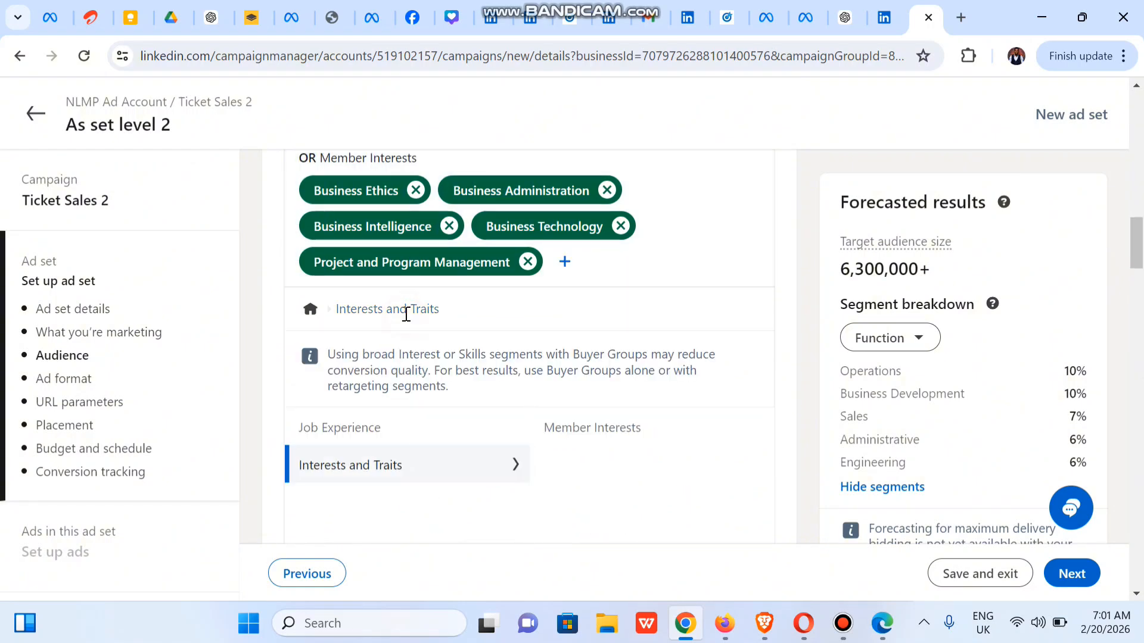
pyautogui.click(361, 437)
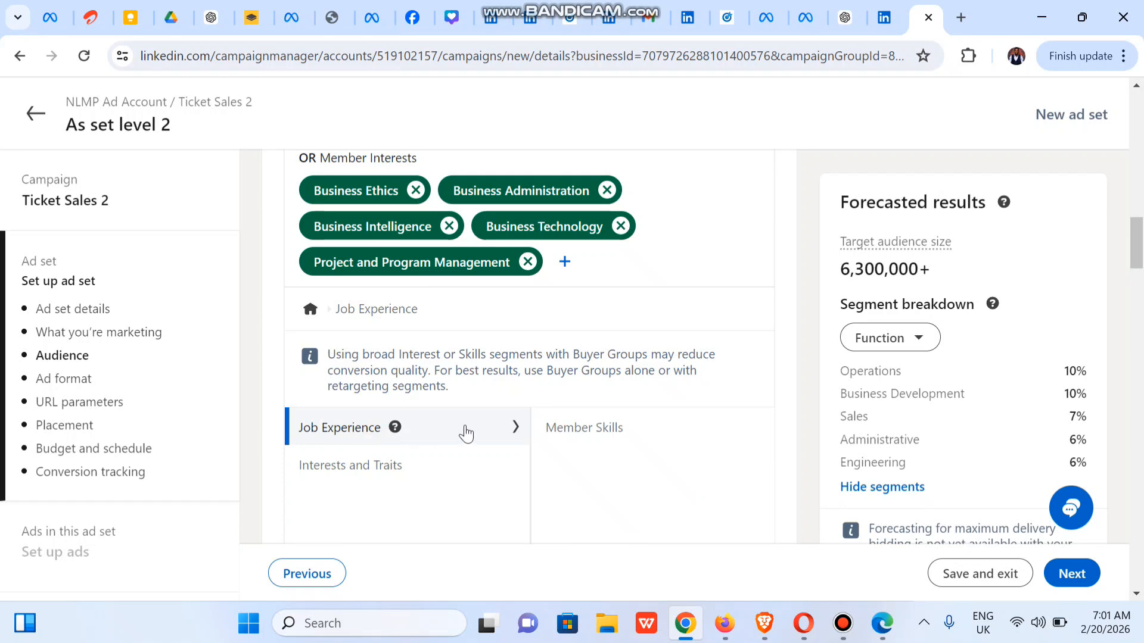
pyautogui.click(587, 429)
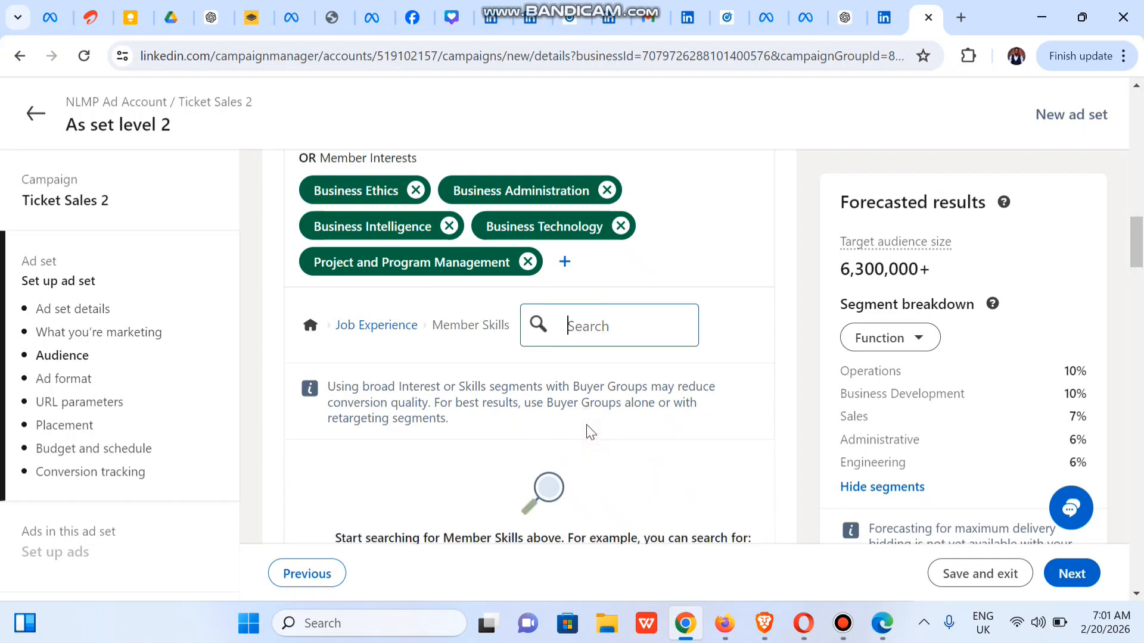
pyautogui.write('found')
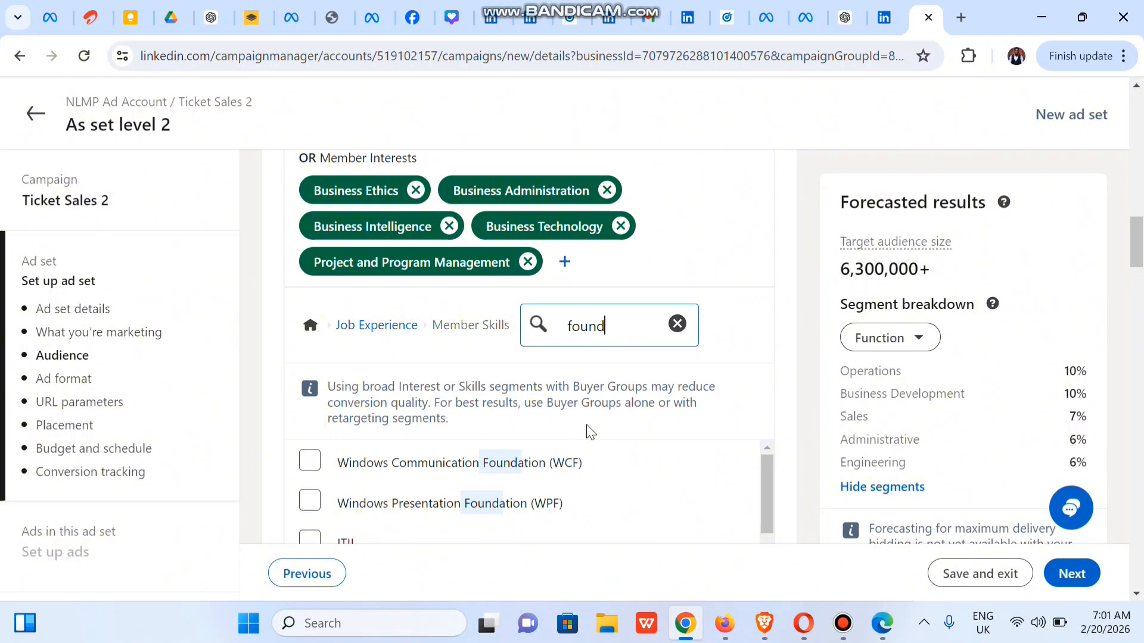
pyautogui.write('er')
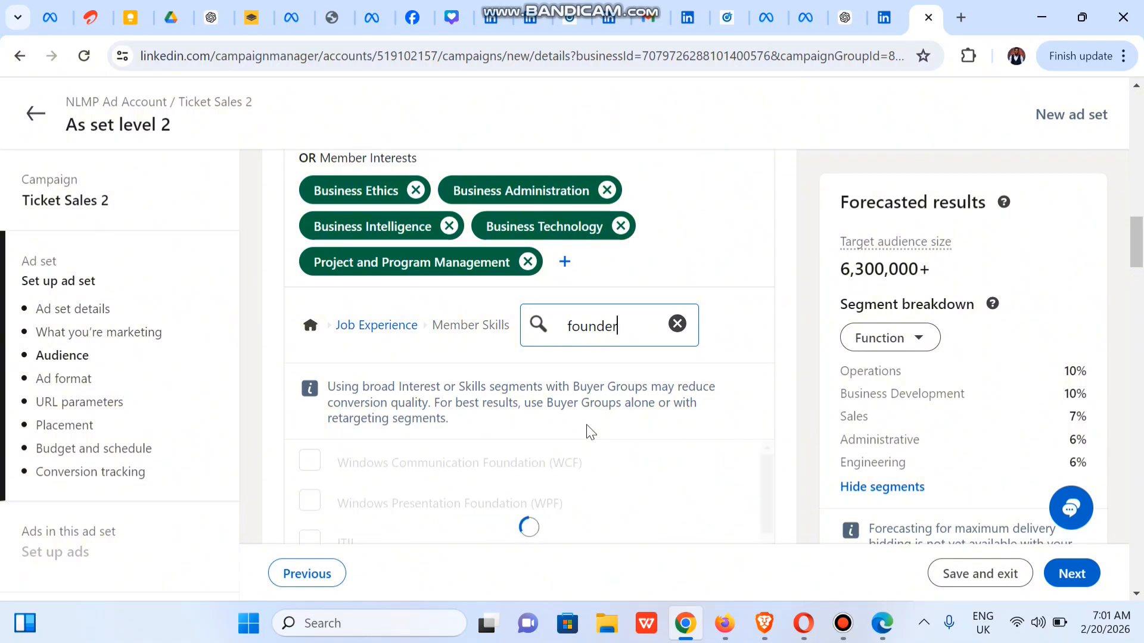
pyautogui.click(311, 325)
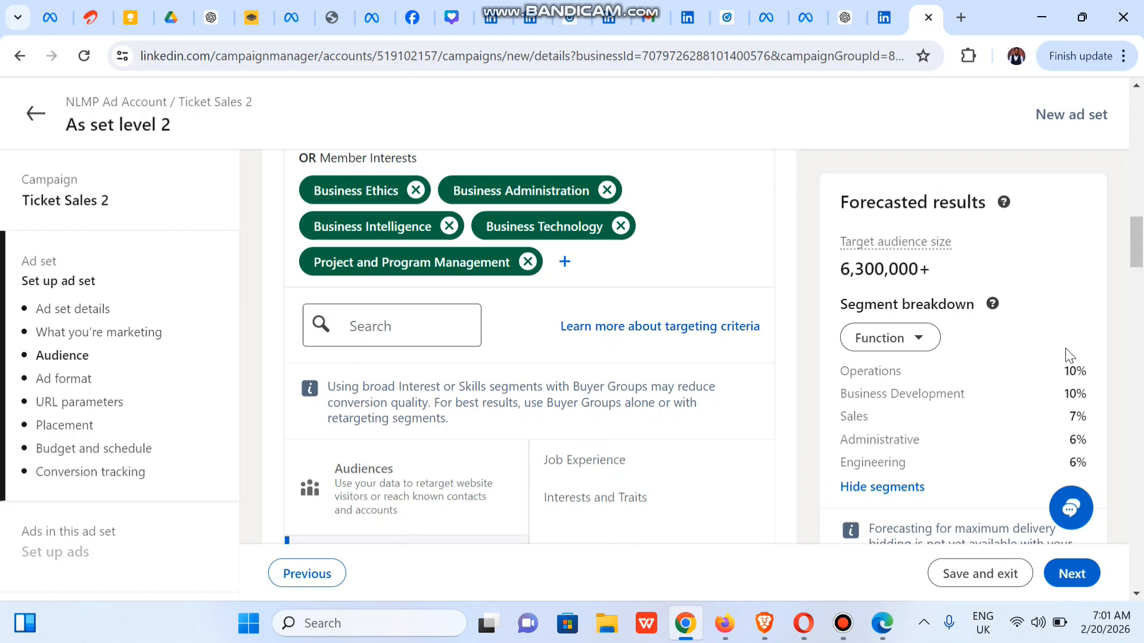
pyautogui.scroll(-5, 1070, 356)
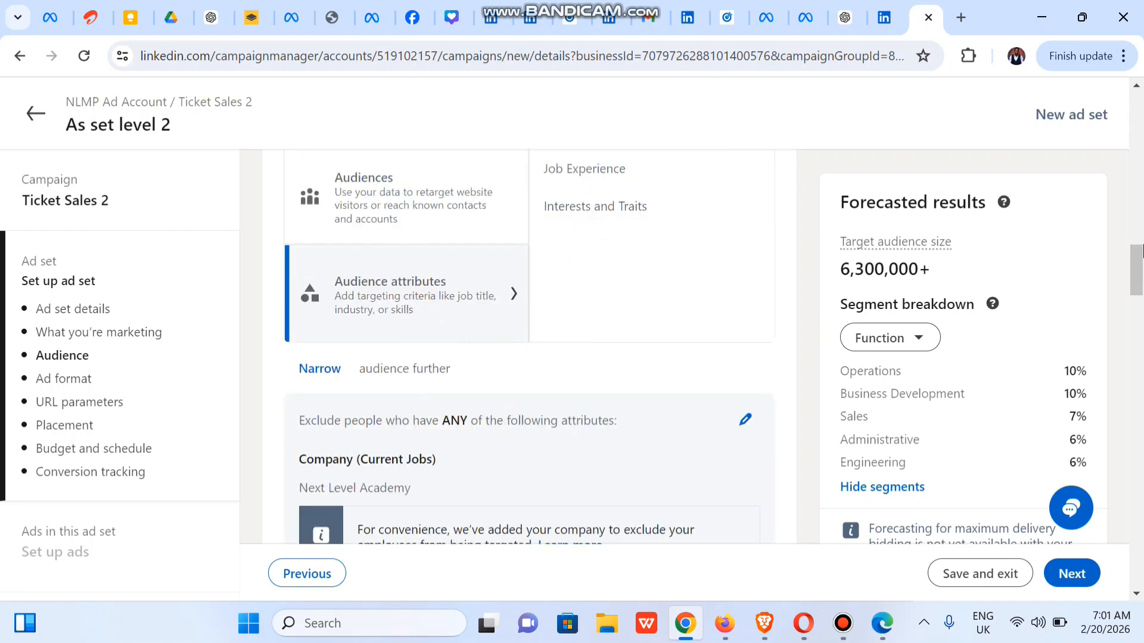
pyautogui.moveTo(1143, 250); pyautogui.dragTo(1143, 236)
pyautogui.click(611, 343)
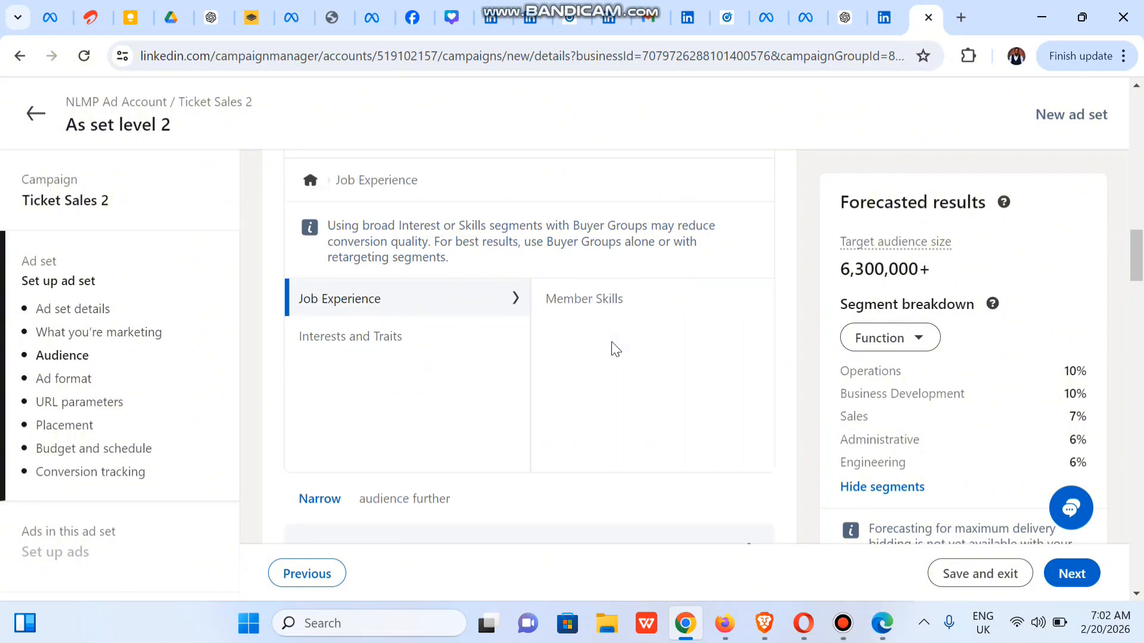
pyautogui.click(596, 309)
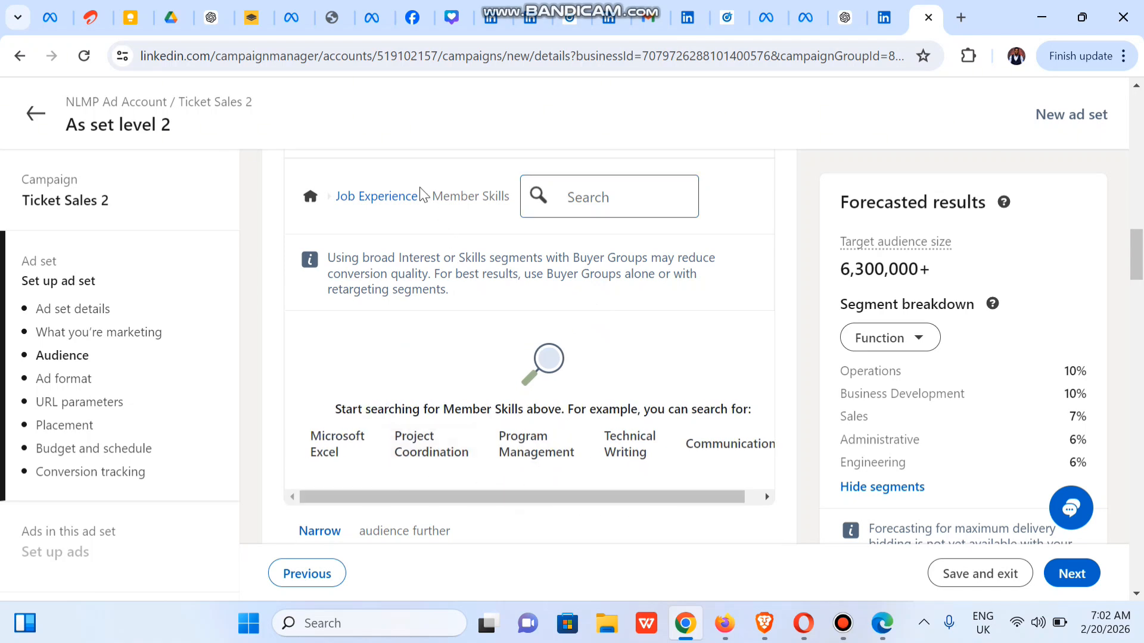
pyautogui.click(368, 198)
# Step: Select Business Analytics Services and Business Consulting Services from the Service Interests under Member Interests in Interests and Traits
pyautogui.click(352, 335)
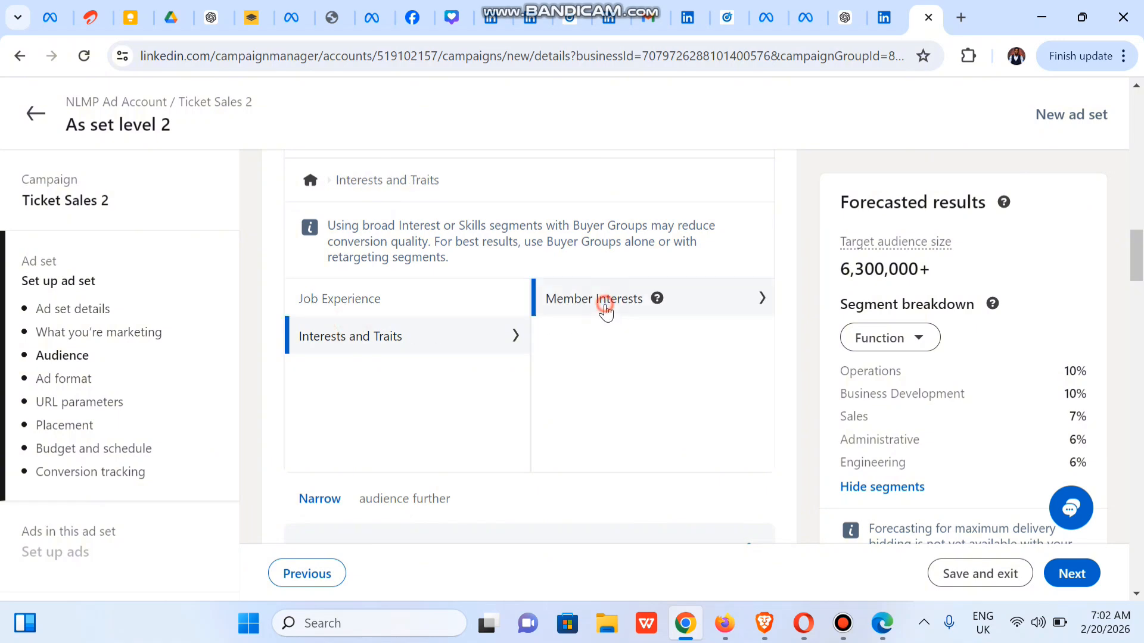
pyautogui.click(606, 302)
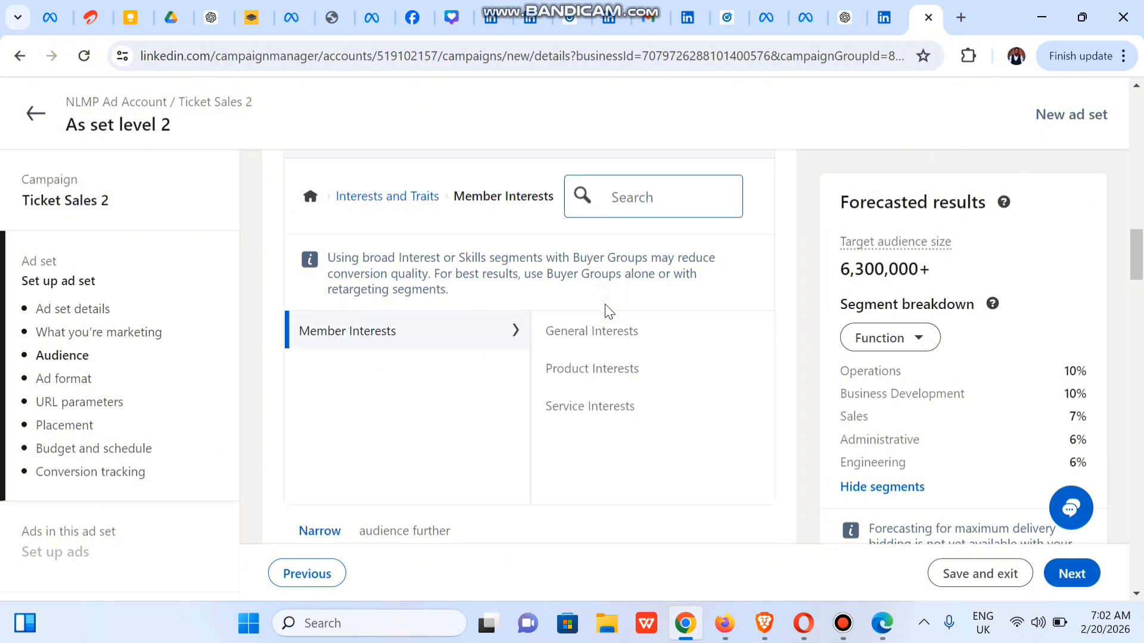
pyautogui.click(592, 425)
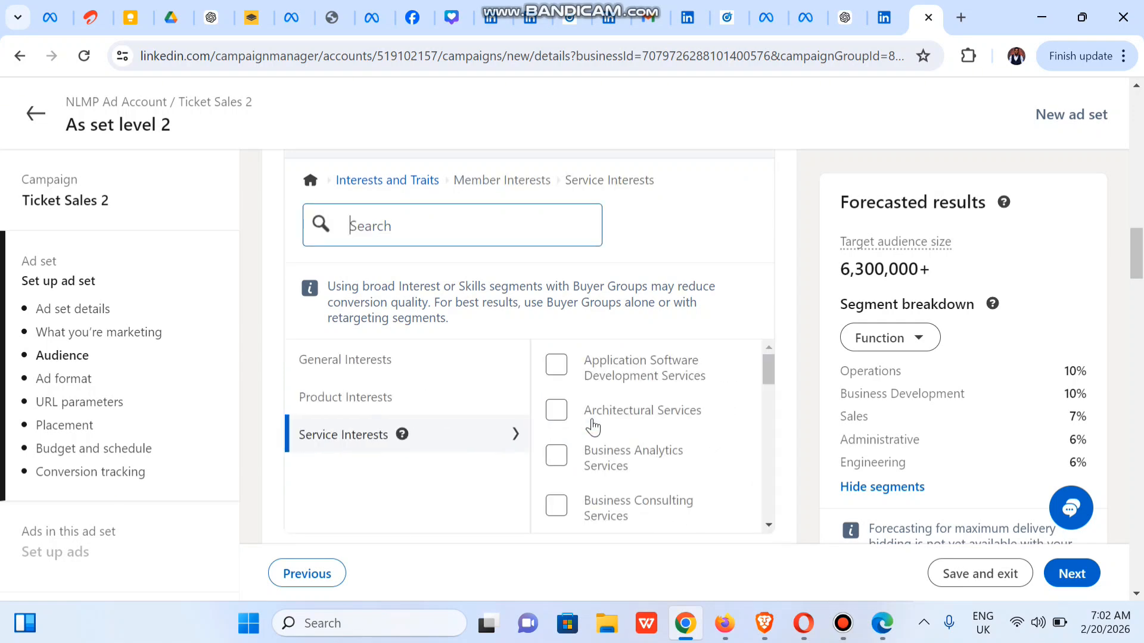
pyautogui.click(560, 457)
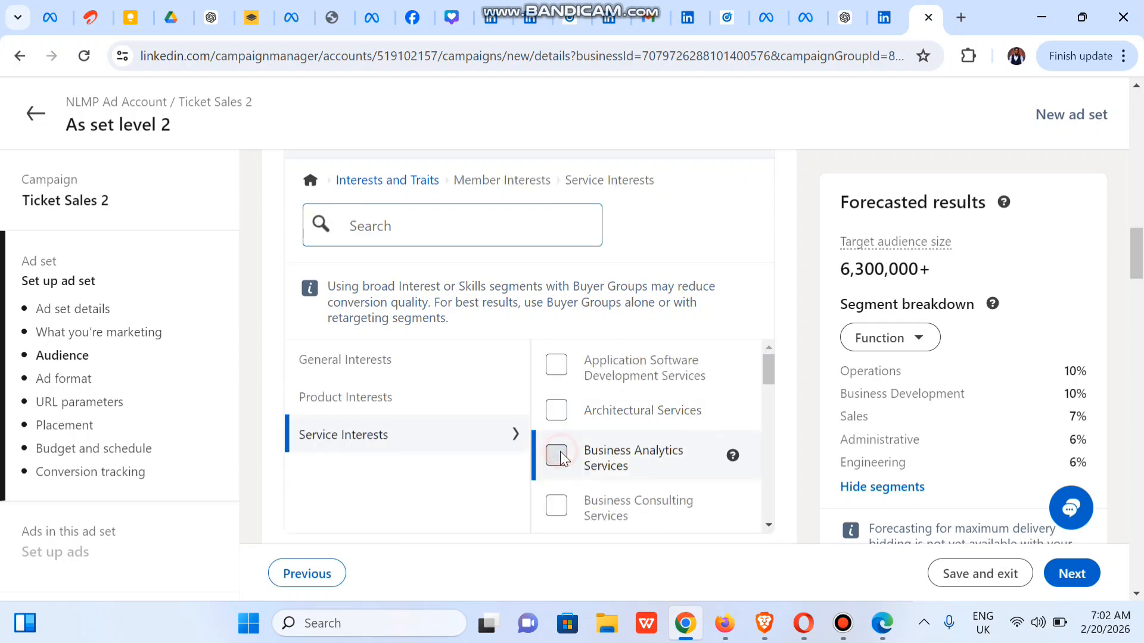
pyautogui.click(556, 505)
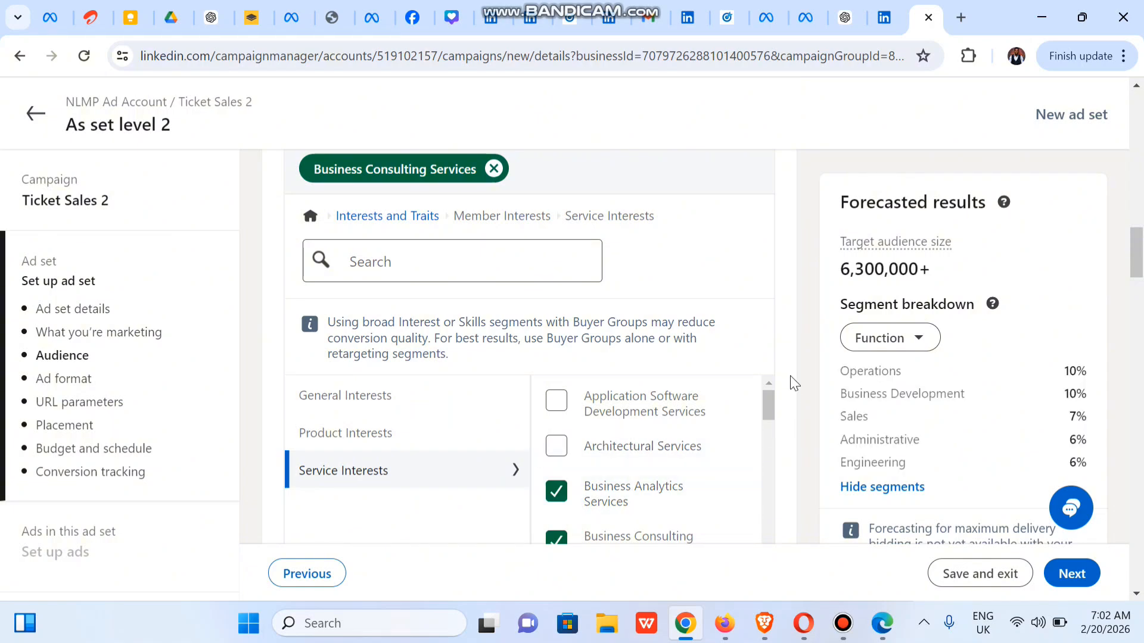
# Step: Add Career Development Coaching Services, IT Services, Management Consulting Services and Marketing Services to the selected service interests
pyautogui.moveTo(768, 407); pyautogui.dragTo(765, 431)
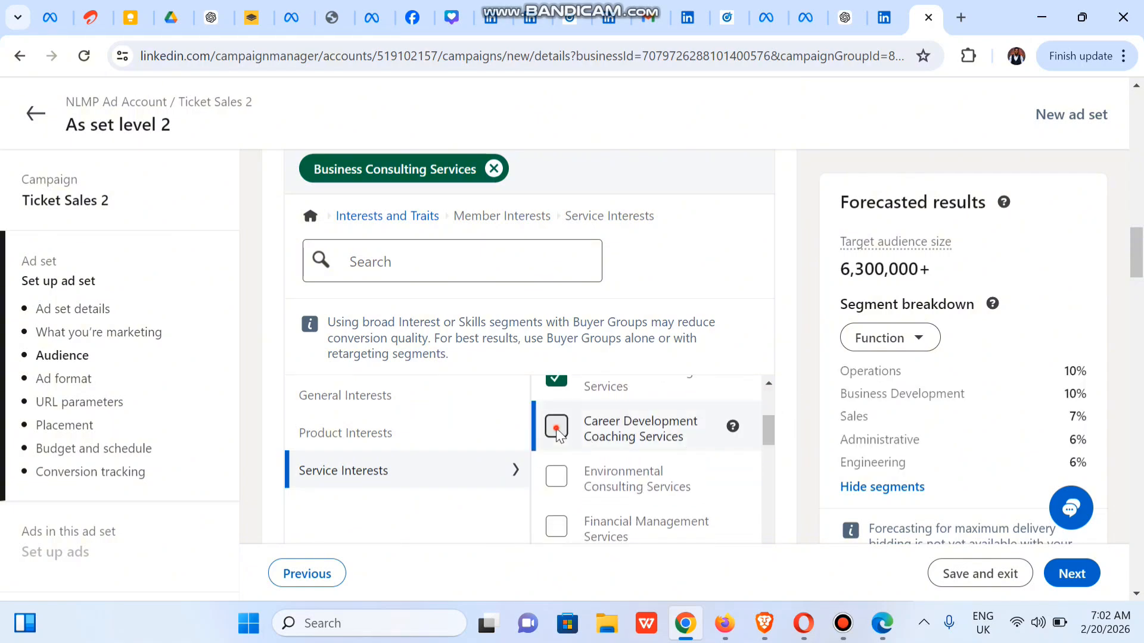
pyautogui.click(558, 431)
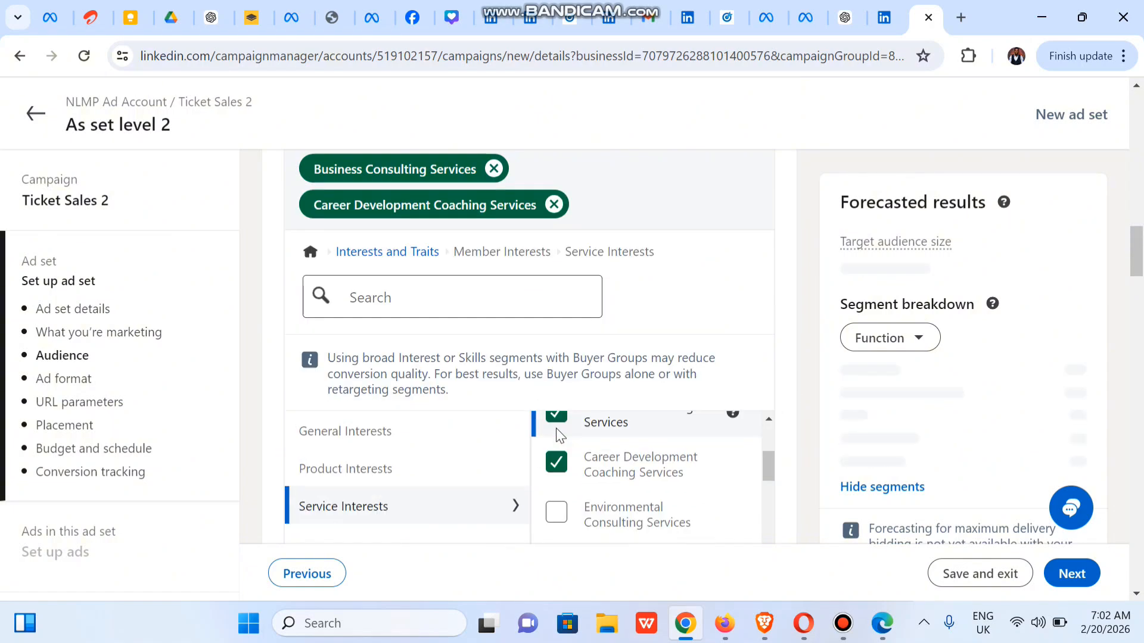
pyautogui.click(761, 474)
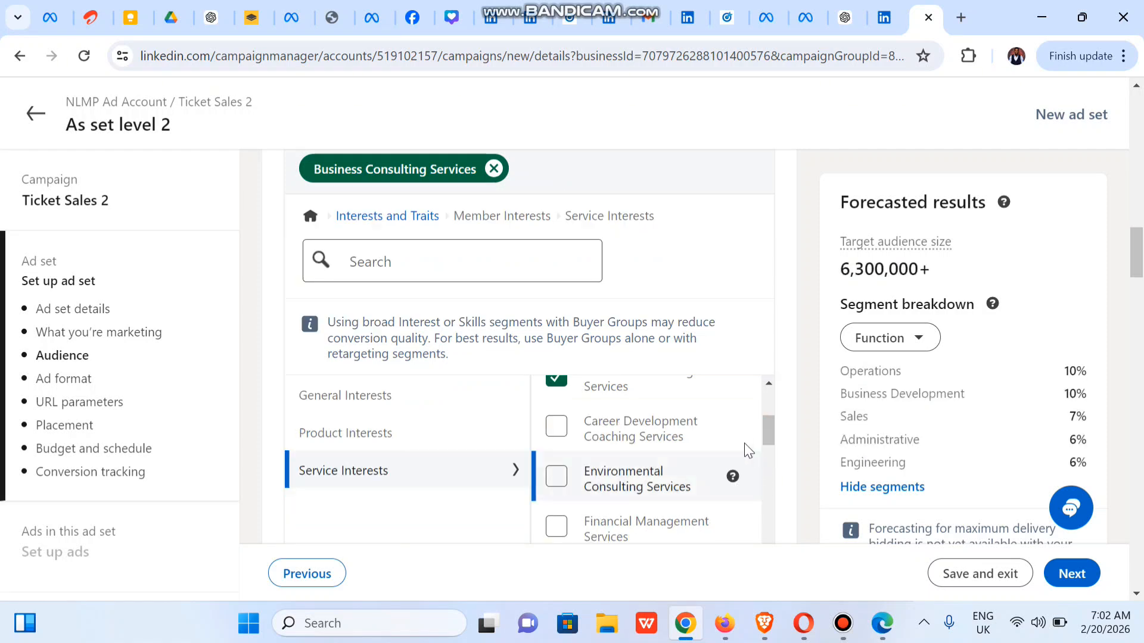
pyautogui.click(556, 428)
pyautogui.moveTo(768, 462); pyautogui.dragTo(767, 496)
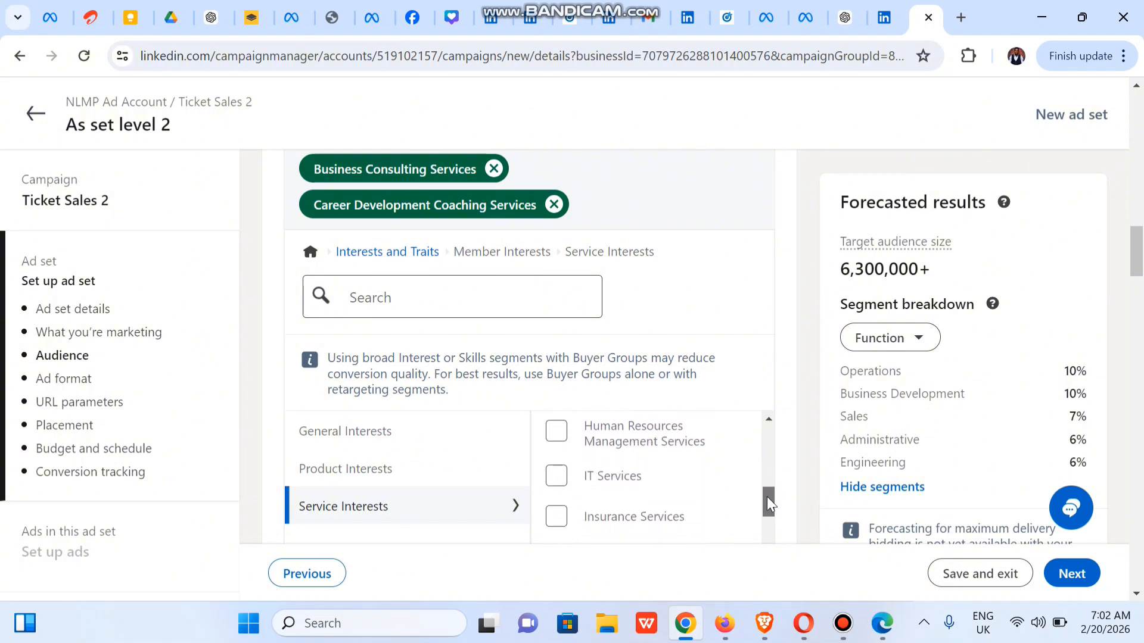
pyautogui.click(554, 473)
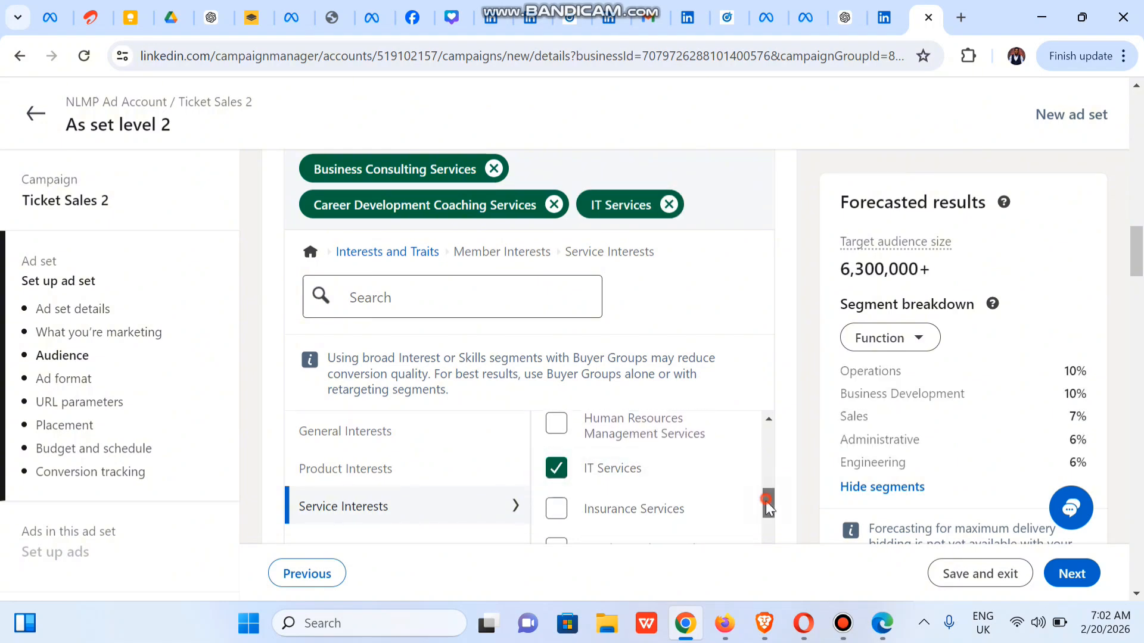
pyautogui.moveTo(766, 502); pyautogui.dragTo(763, 534)
pyautogui.click(560, 467)
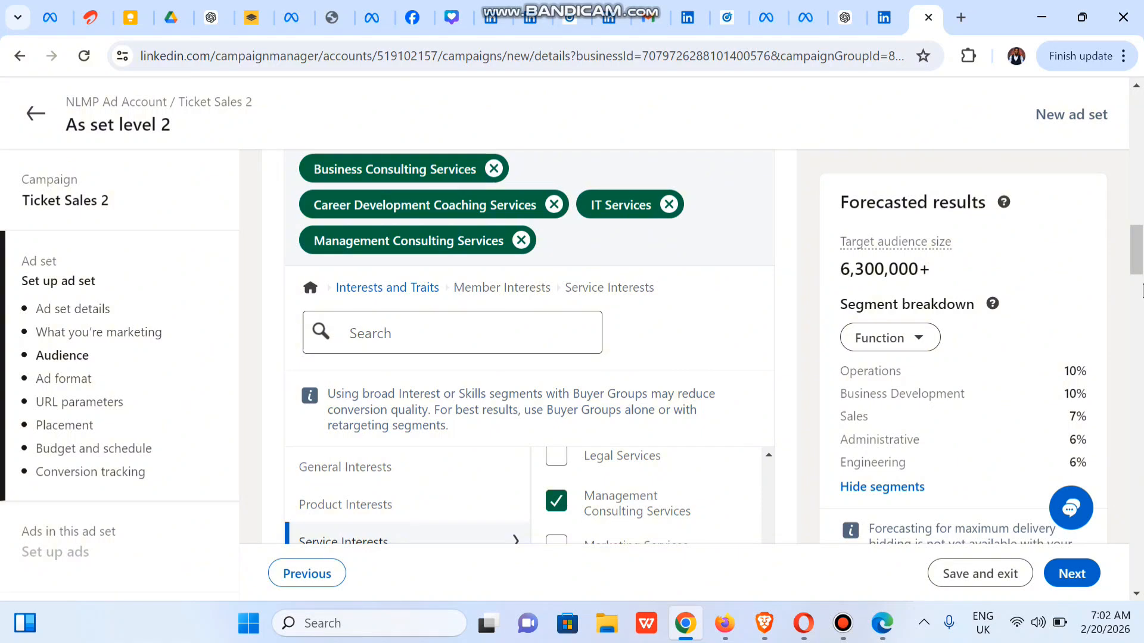
pyautogui.scroll(-4, 684, 332)
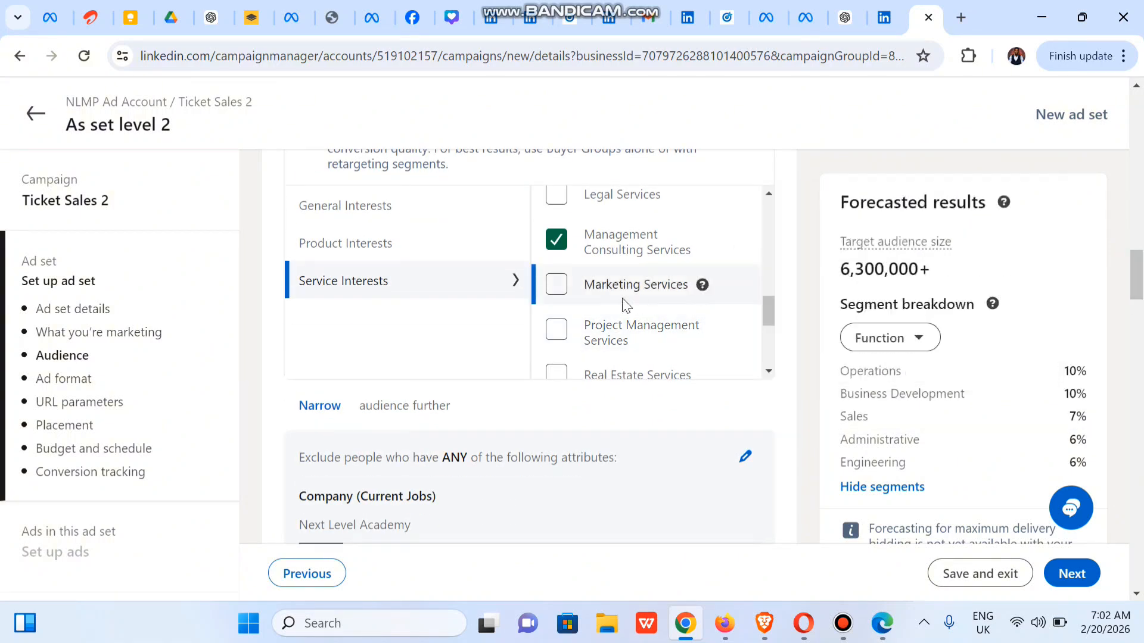
pyautogui.click(556, 287)
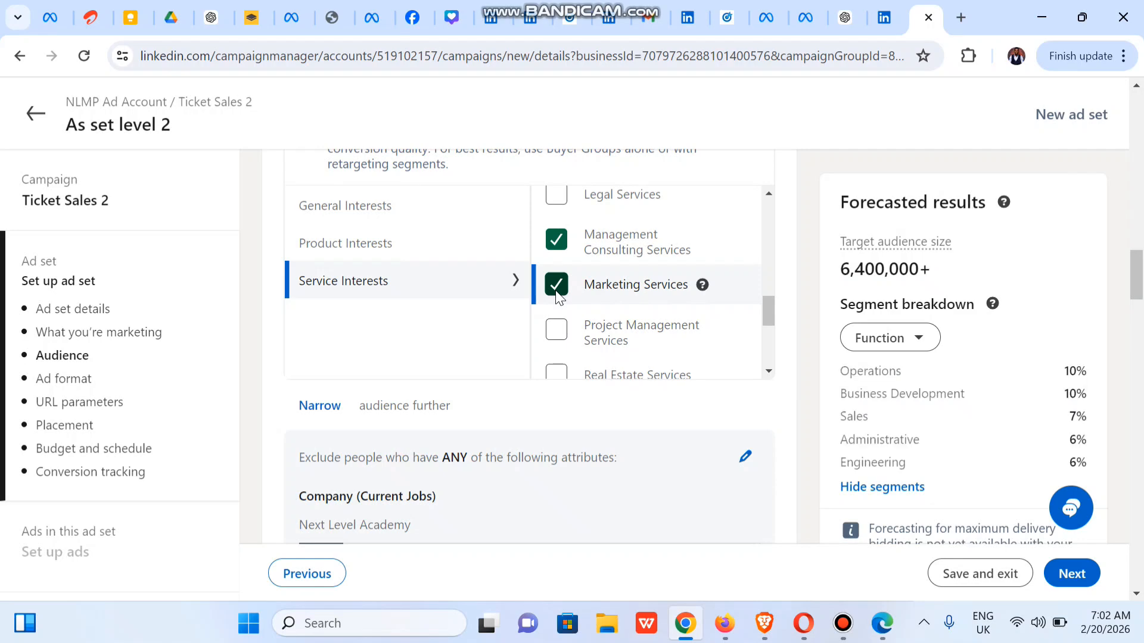
pyautogui.moveTo(769, 317); pyautogui.dragTo(768, 358)
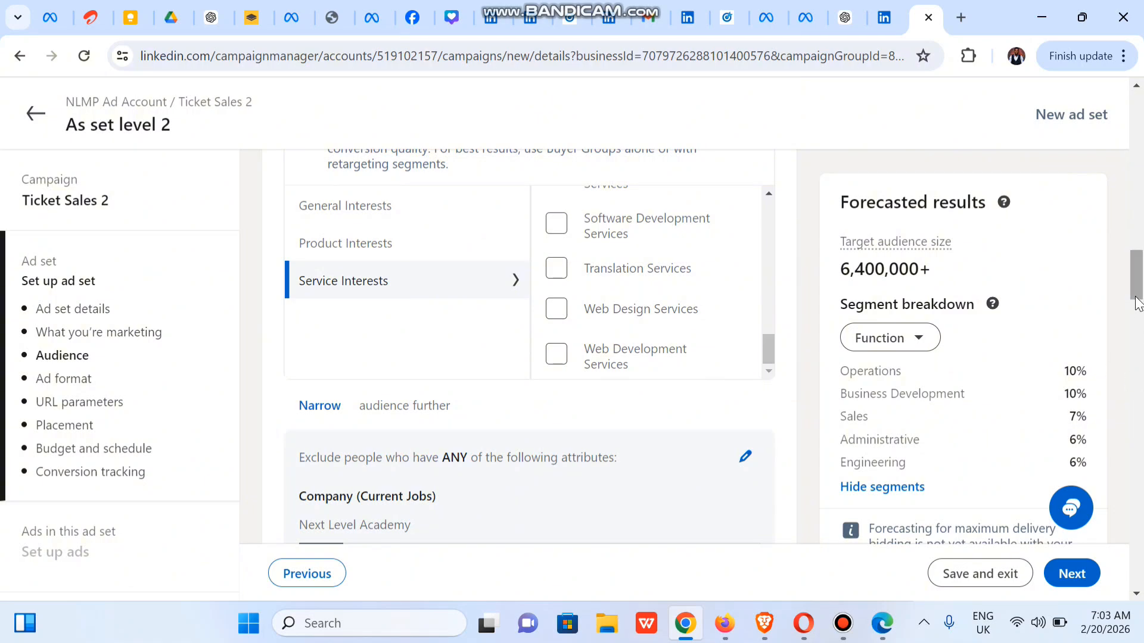
# Step: Save the defined audience under the name "NLMP aud", keeping the description Buyer Groups
pyautogui.moveTo(1139, 274); pyautogui.dragTo(1110, 326)
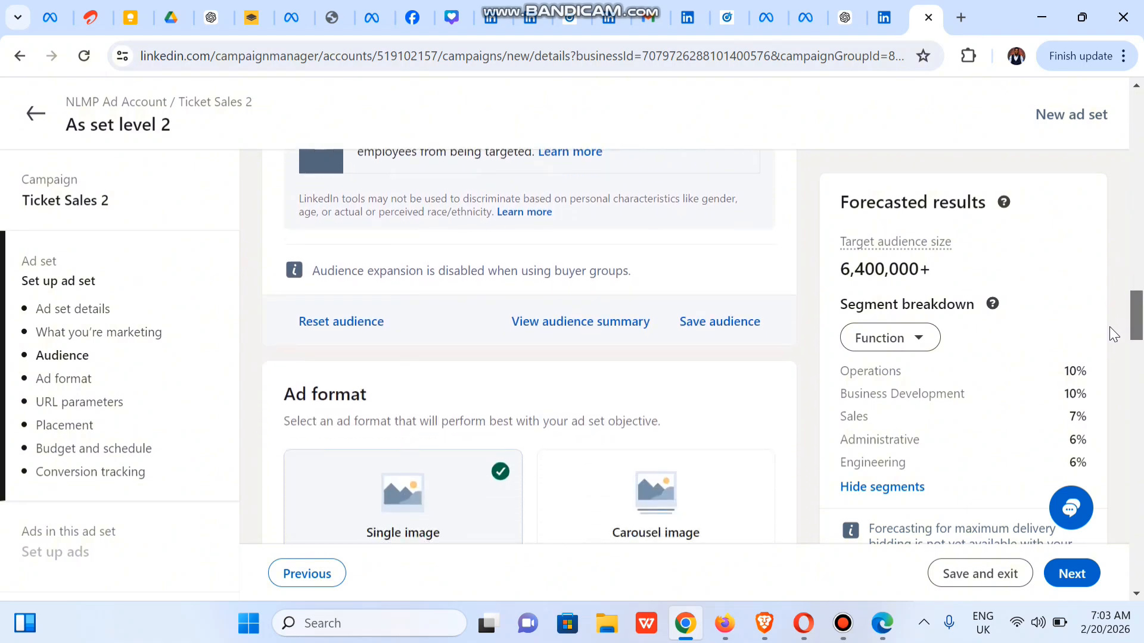
pyautogui.click(698, 326)
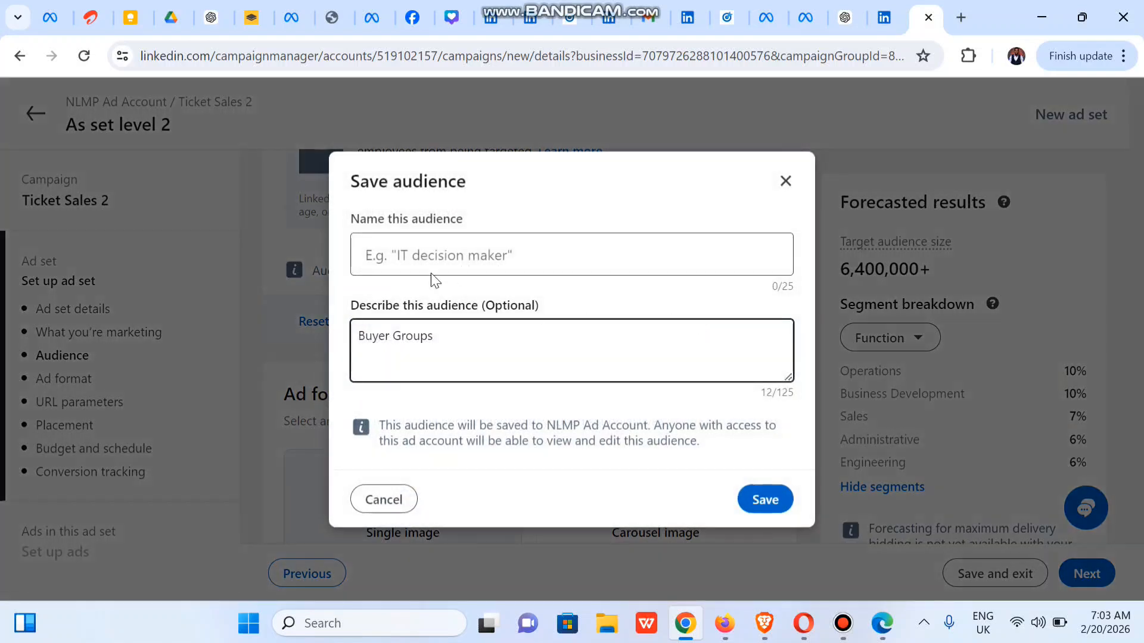
pyautogui.click(379, 249)
pyautogui.write('NLMP aud')
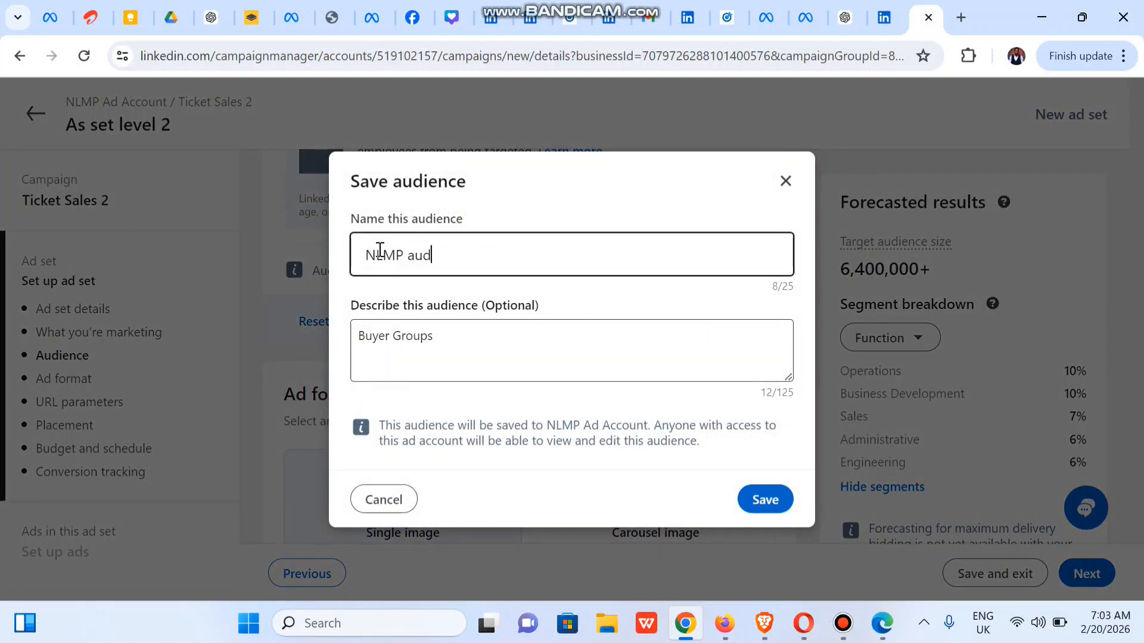
pyautogui.click(449, 346)
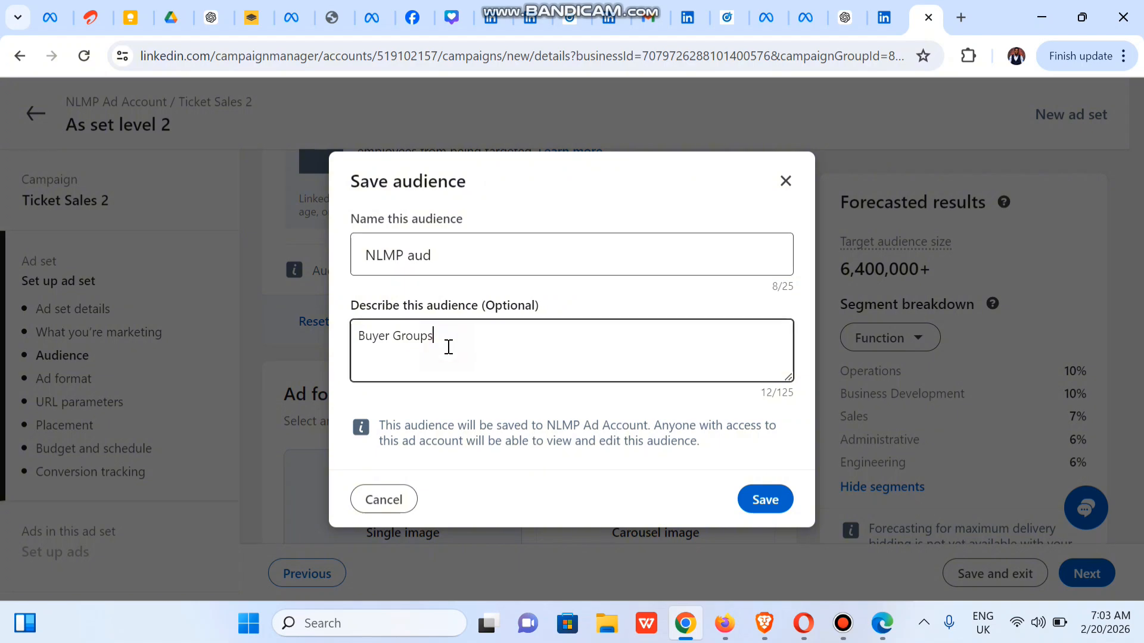
pyautogui.click(768, 495)
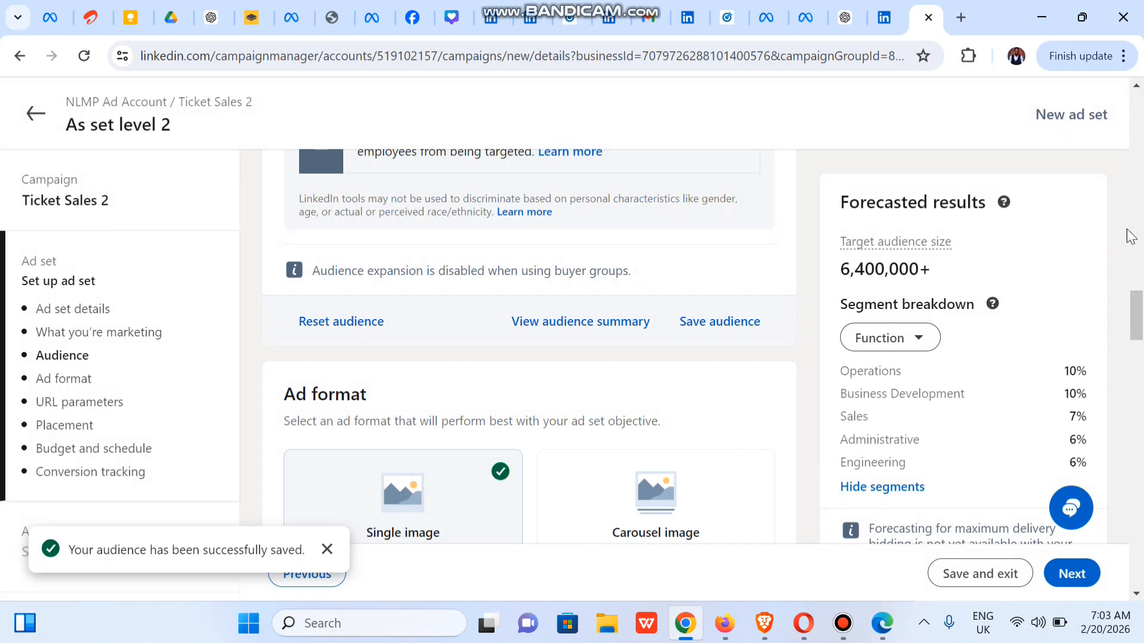
# Step: Set the ad set's daily budget to 30 in Budget and schedule
pyautogui.scroll(2, 1126, 298)
pyautogui.moveTo(1126, 292); pyautogui.dragTo(1141, 465)
pyautogui.click(381, 381)
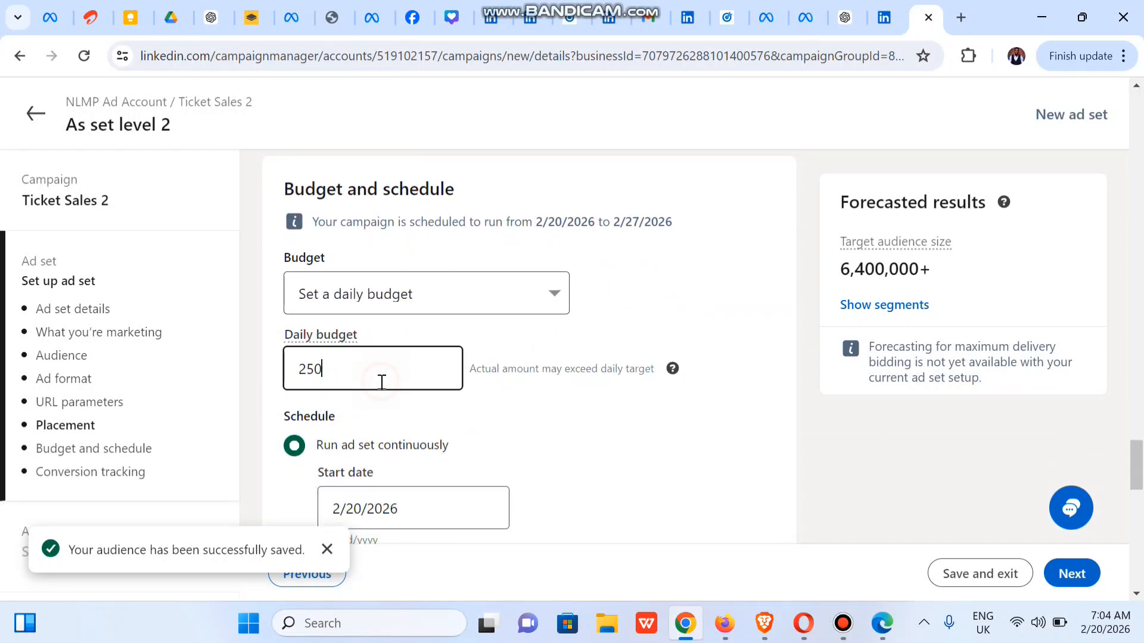
pyautogui.hotkey('ctrl', 'a')
pyautogui.write('30')
# Step: Switch the ad set's schedule to a start and end date, with the end date set to 2/24/2026
pyautogui.moveTo(1139, 462); pyautogui.dragTo(1141, 476)
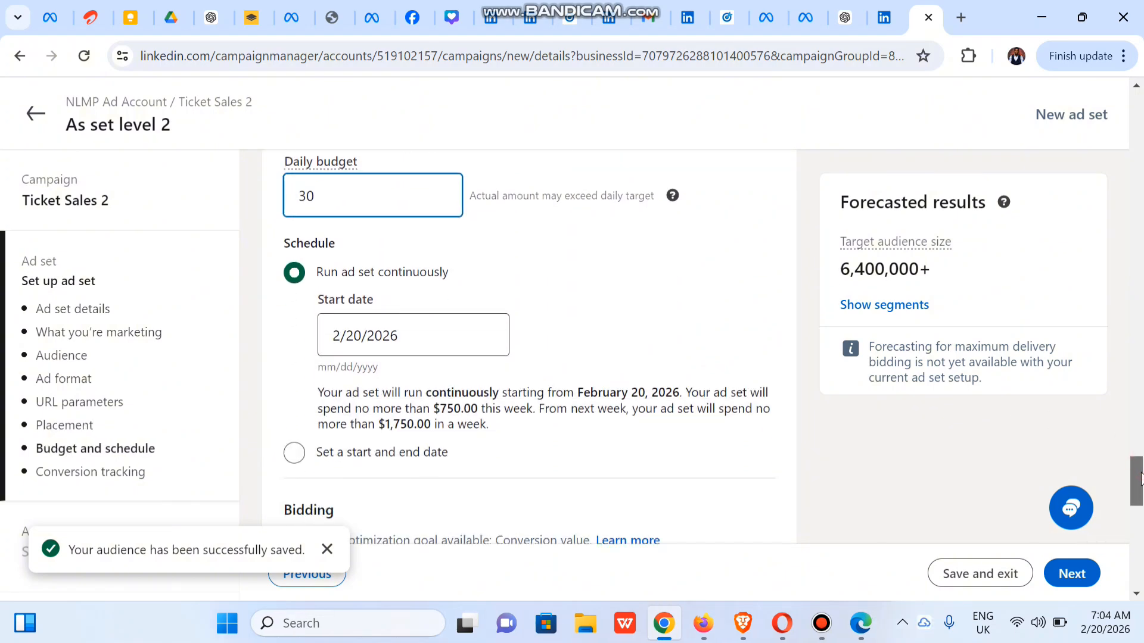
pyautogui.click(295, 455)
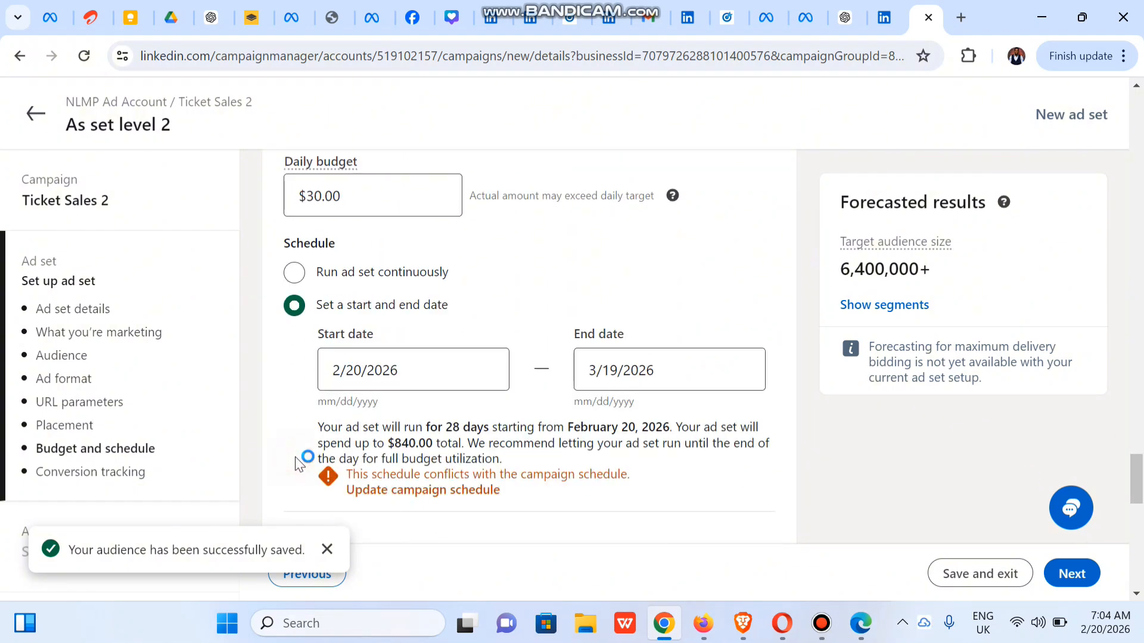
pyautogui.click(414, 382)
pyautogui.click(618, 370)
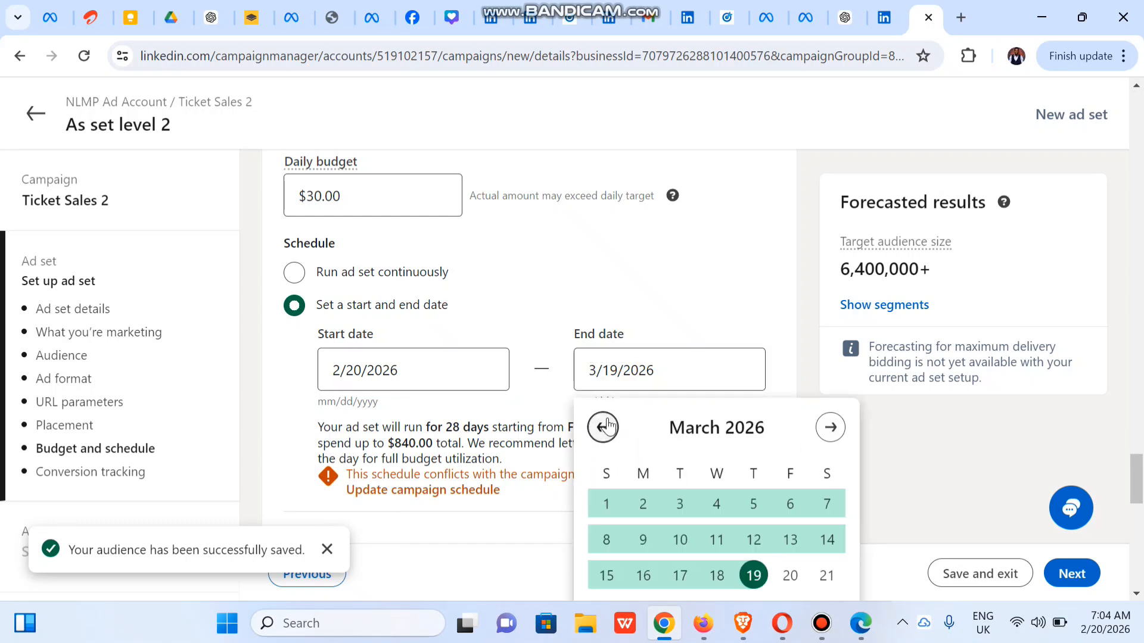
pyautogui.click(603, 427)
pyautogui.scroll(-3, 1139, 487)
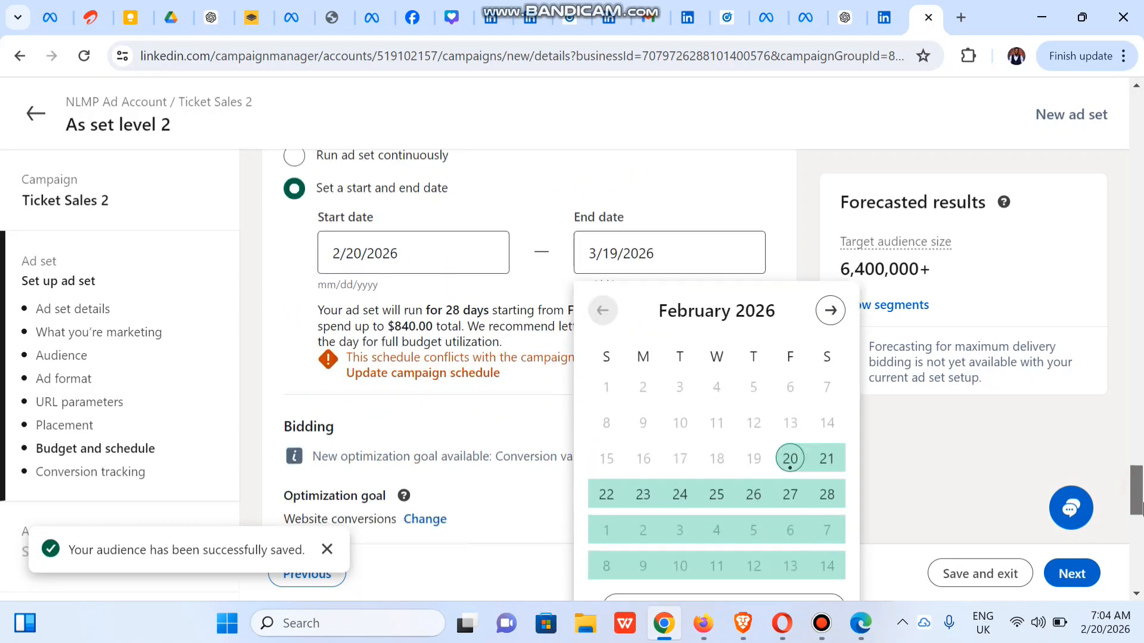
pyautogui.click(791, 412)
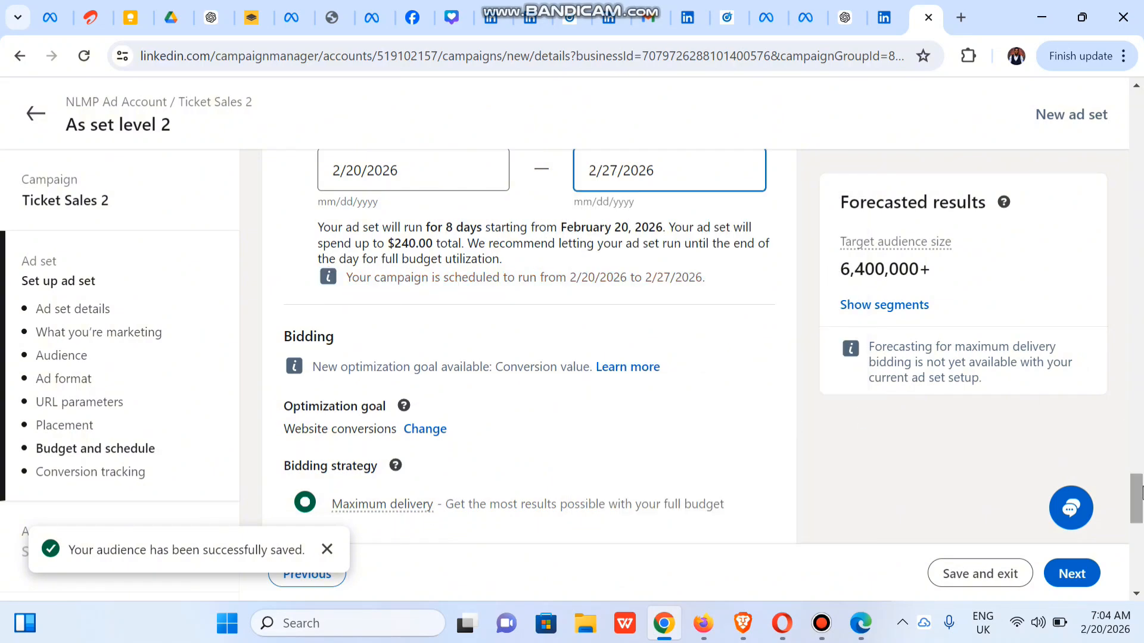
pyautogui.scroll(1, 1137, 482)
pyautogui.click(702, 247)
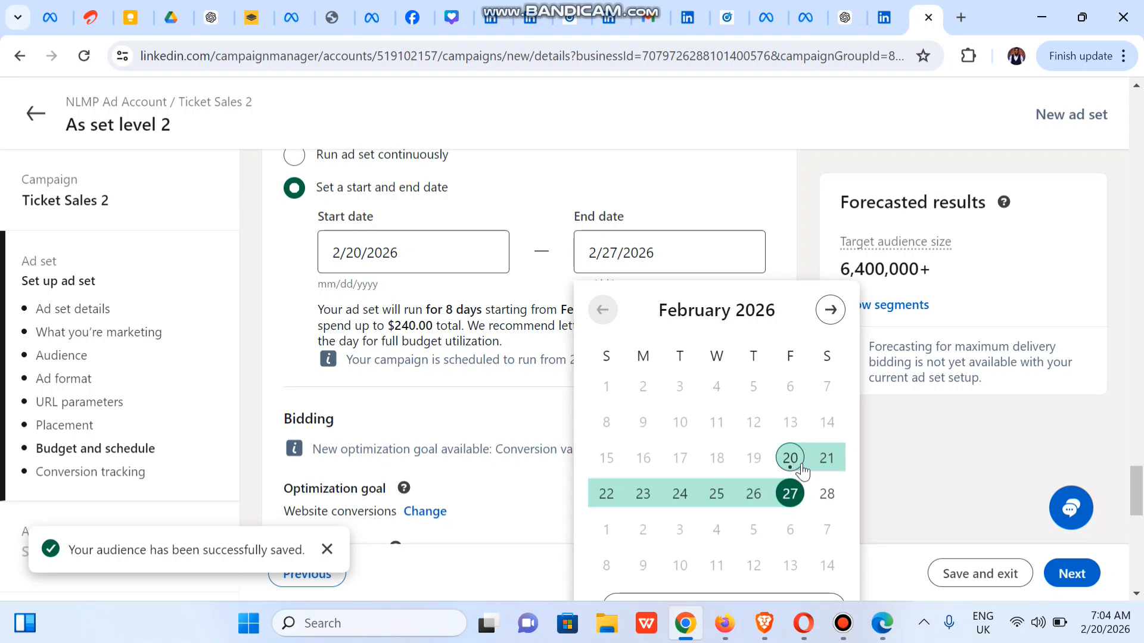
pyautogui.click(678, 502)
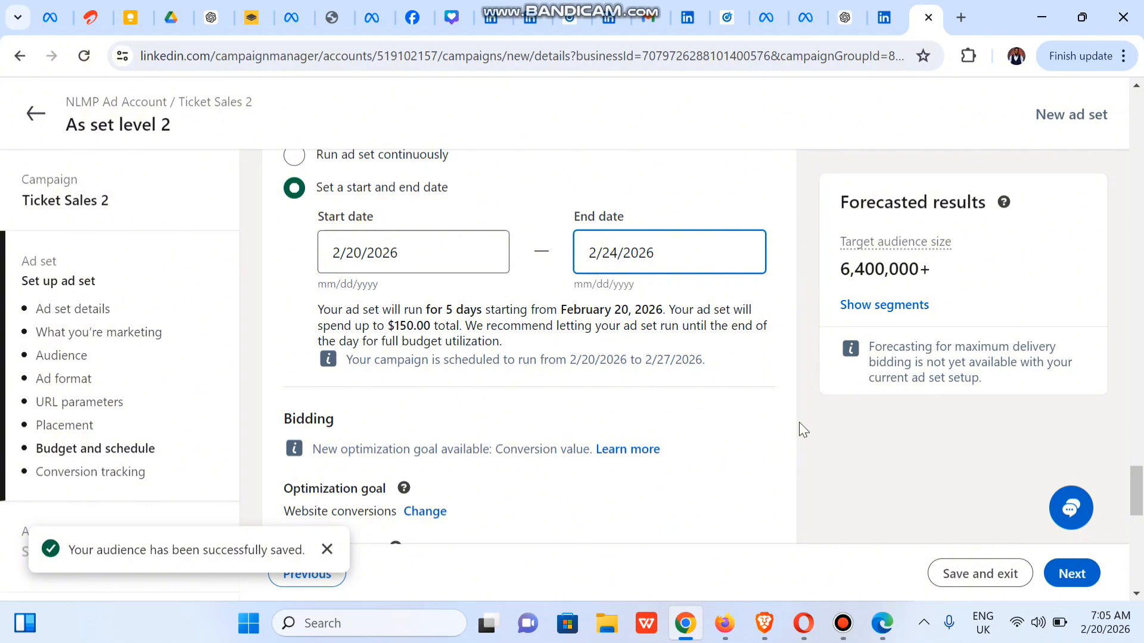
# Step: Check the bidding and conversion tracking settings, then save the ad set and continue to its ads
pyautogui.moveTo(1139, 486); pyautogui.dragTo(1140, 524)
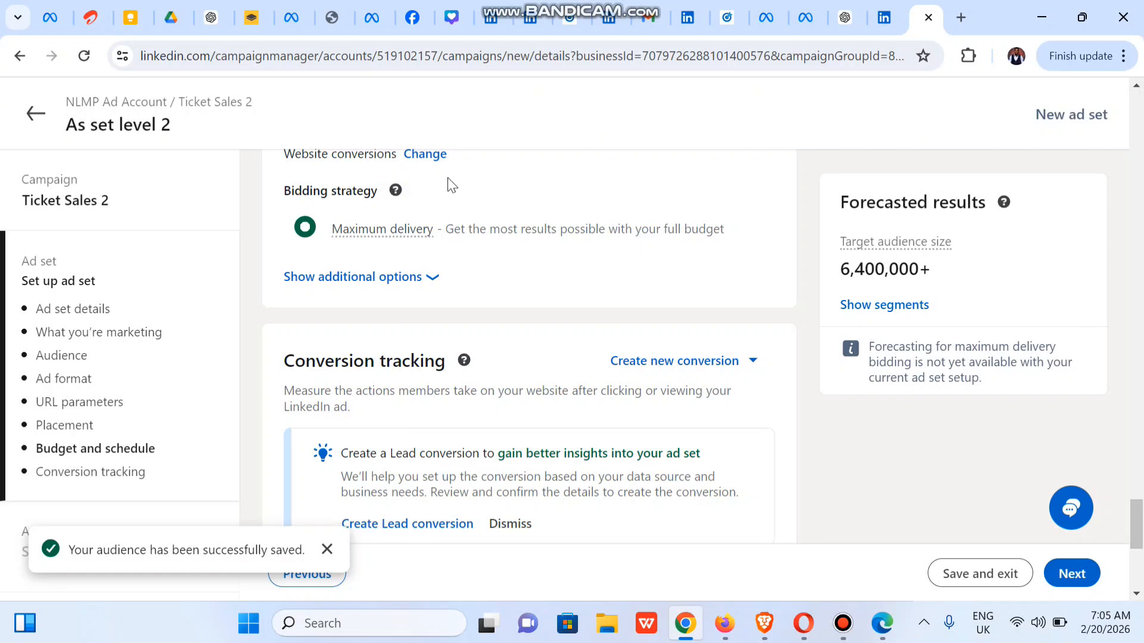
pyautogui.moveTo(1139, 518); pyautogui.dragTo(1139, 551)
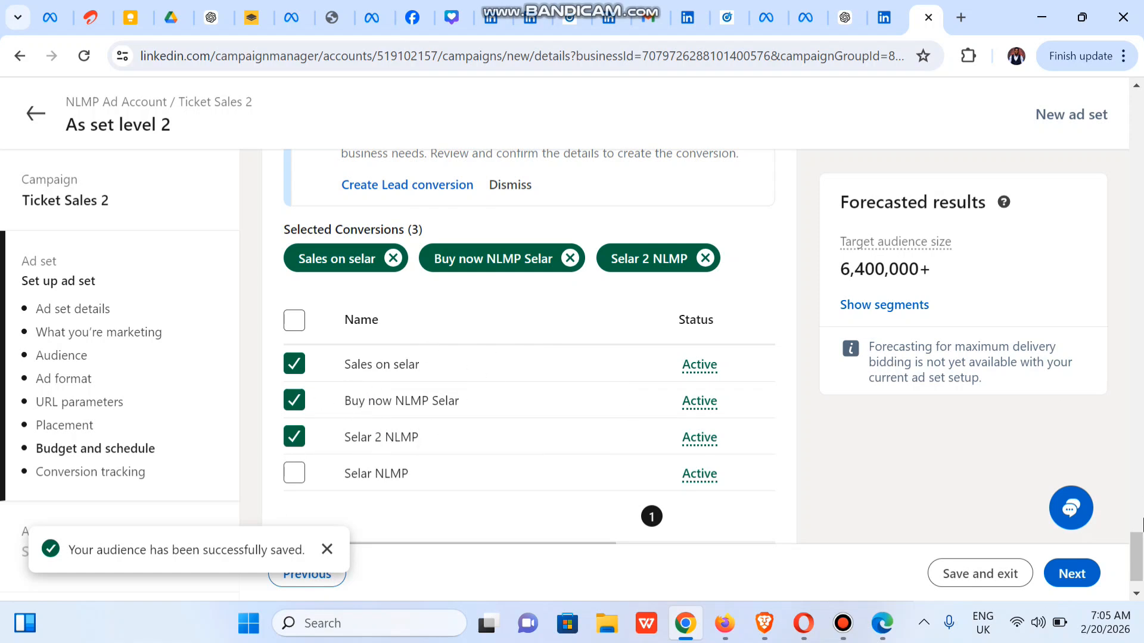
pyautogui.scroll(-1, 1137, 554)
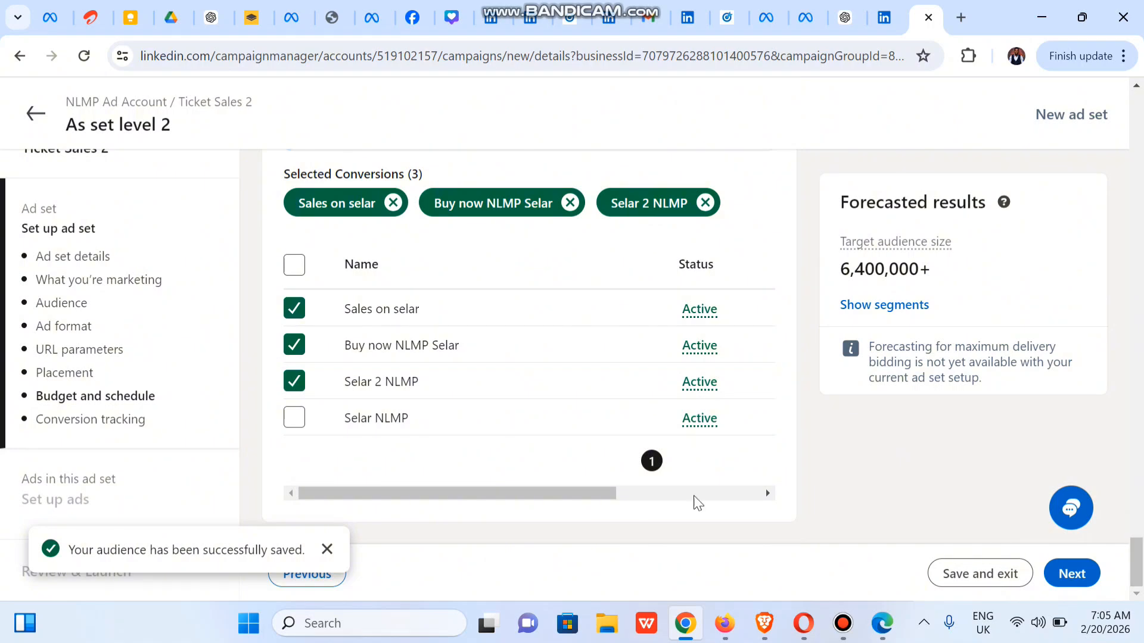
pyautogui.moveTo(630, 499); pyautogui.dragTo(414, 549)
pyautogui.click(1081, 581)
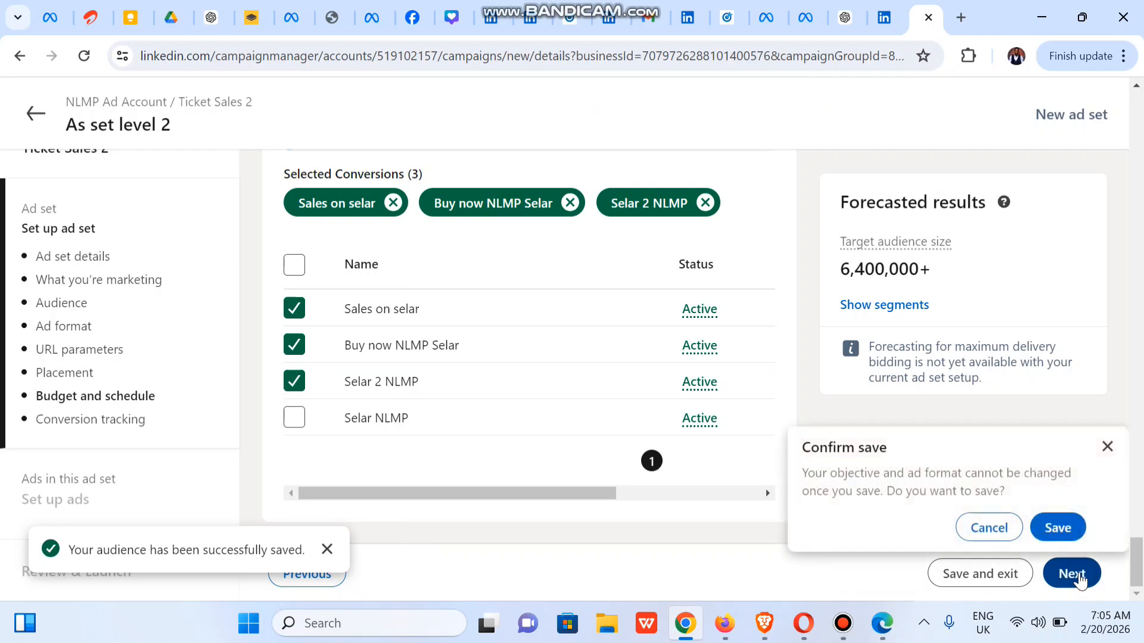
pyautogui.click(1057, 528)
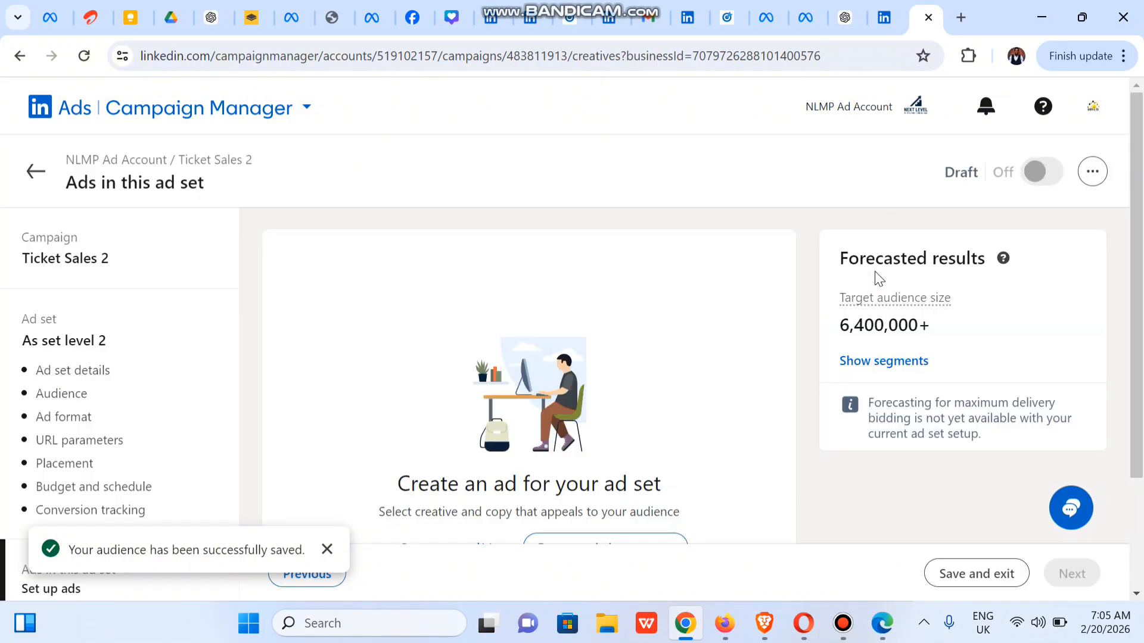
# Step: Browse the existing company page content and select the "Join the Next Level Mentorship Program" accountability video and the "If you're constantly trying new strategies" video
pyautogui.moveTo(1142, 226); pyautogui.dragTo(1142, 346)
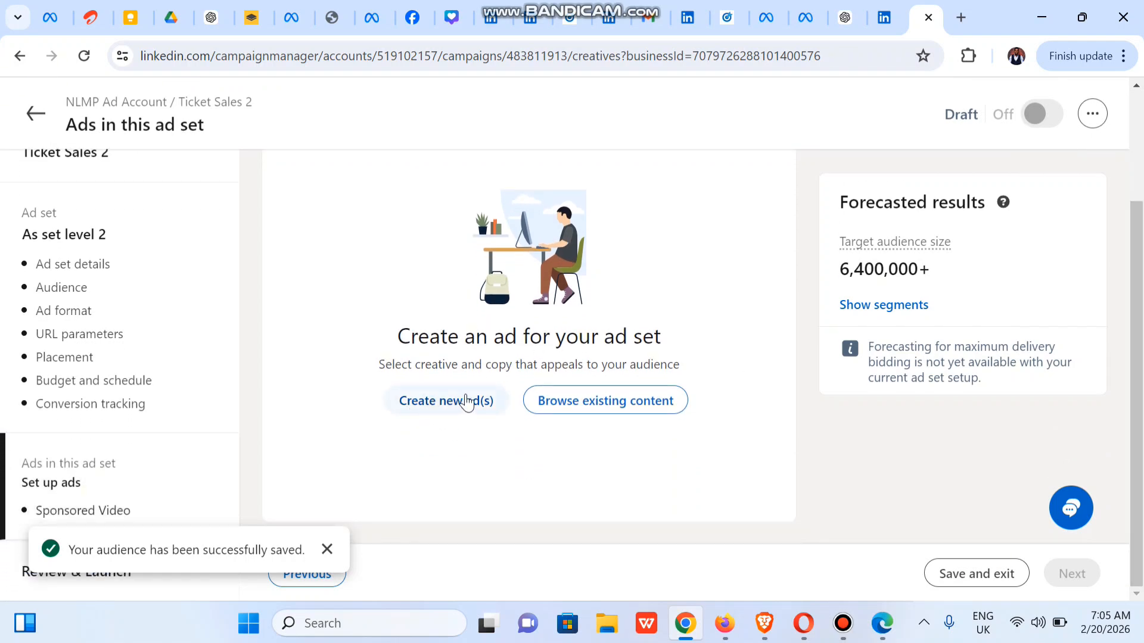
pyautogui.click(602, 417)
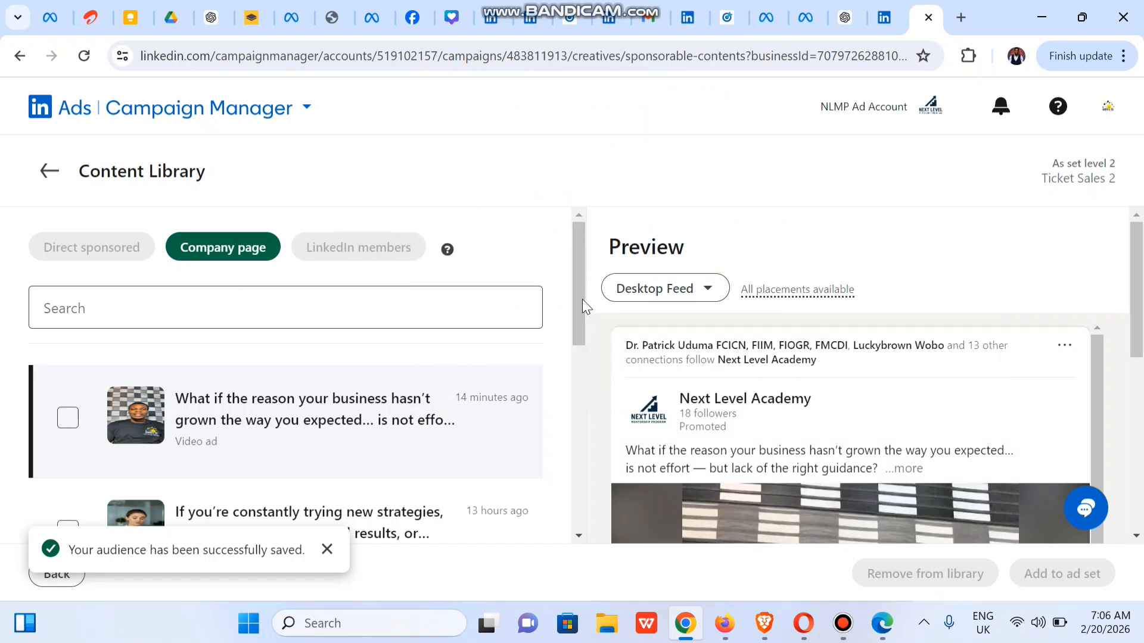
pyautogui.moveTo(578, 309); pyautogui.dragTo(577, 352)
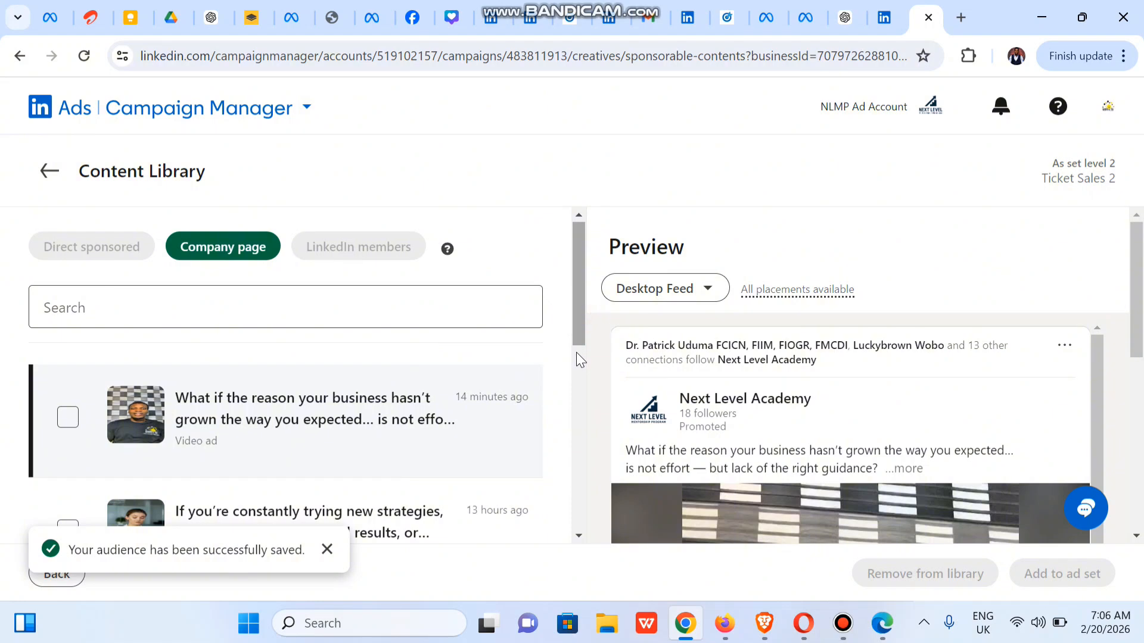
pyautogui.click(328, 548)
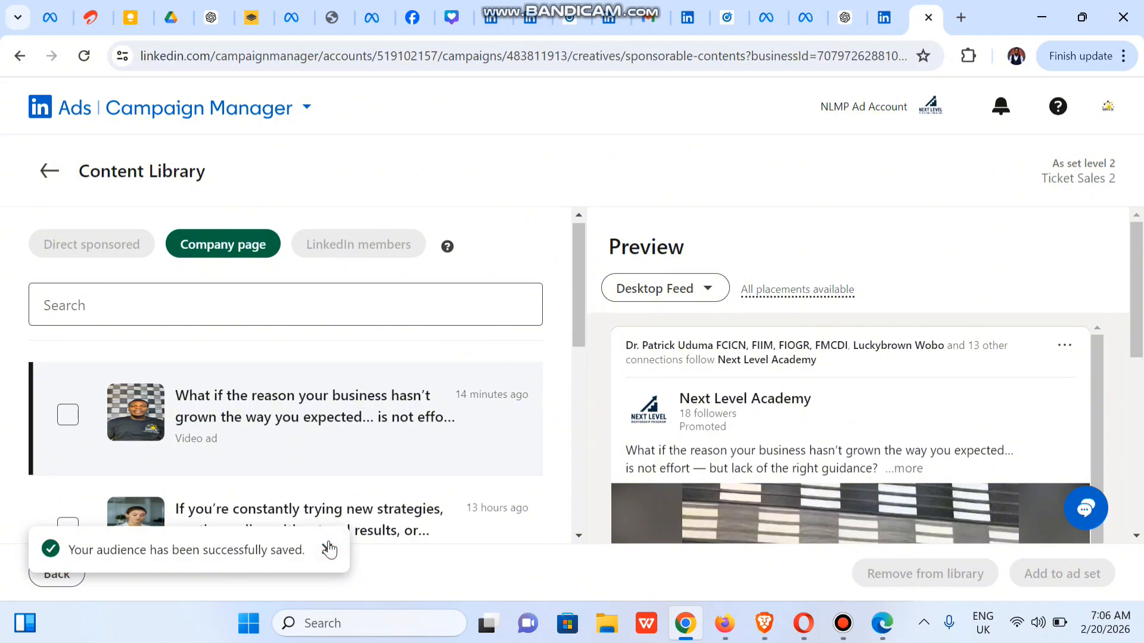
pyautogui.click(327, 553)
pyautogui.moveTo(575, 343); pyautogui.dragTo(577, 368)
pyautogui.click(67, 471)
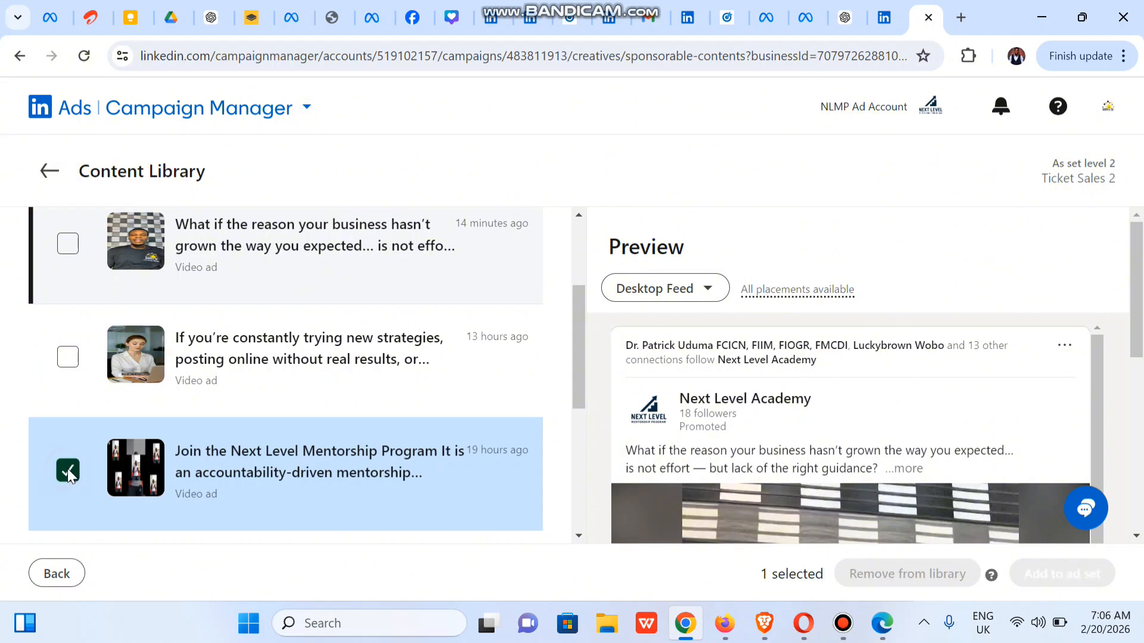
pyautogui.click(72, 360)
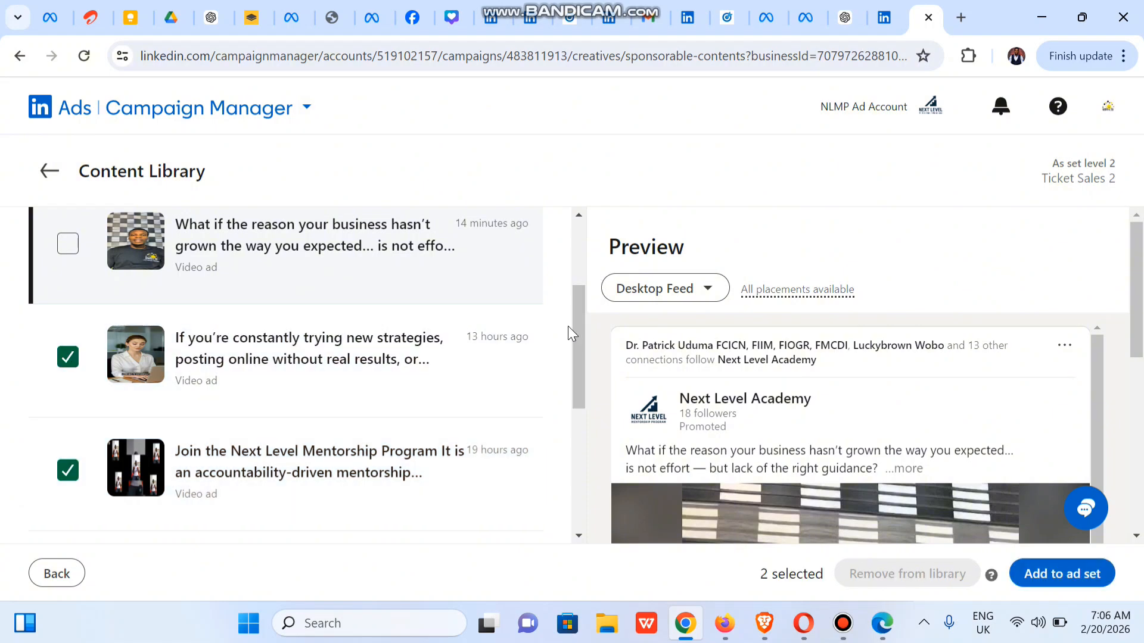
# Step: On page 2 of the Content Library, select the mentorship videos beginning "If you're a digital marketer" and "Let's be real for a second"
pyautogui.moveTo(578, 341); pyautogui.dragTo(583, 472)
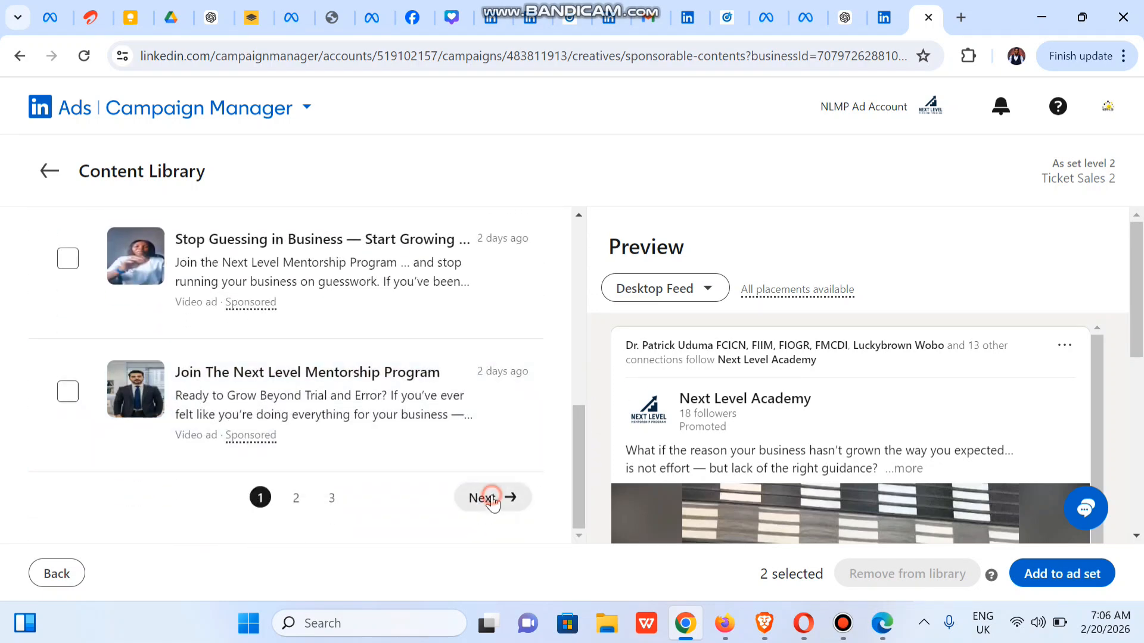
pyautogui.click(485, 500)
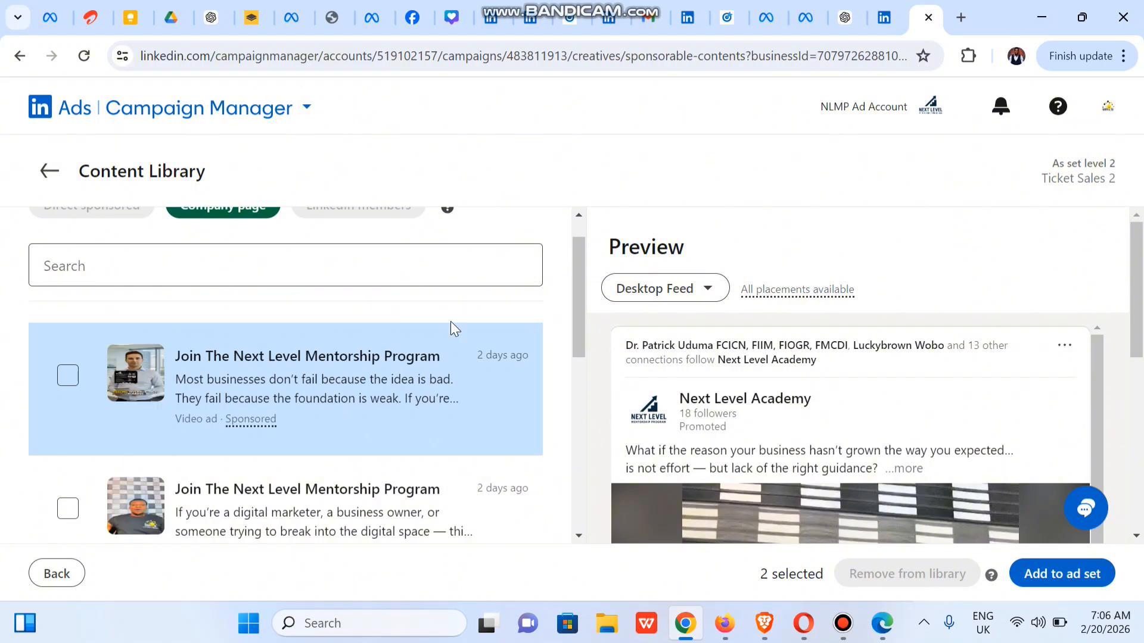
pyautogui.click(68, 508)
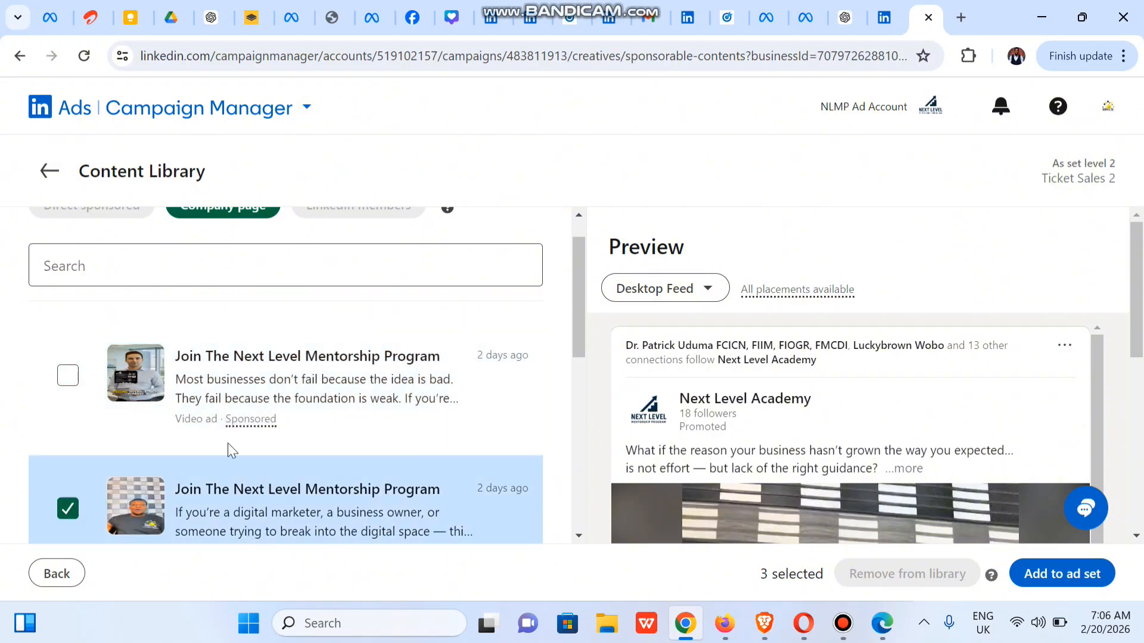
pyautogui.moveTo(581, 325); pyautogui.dragTo(573, 427)
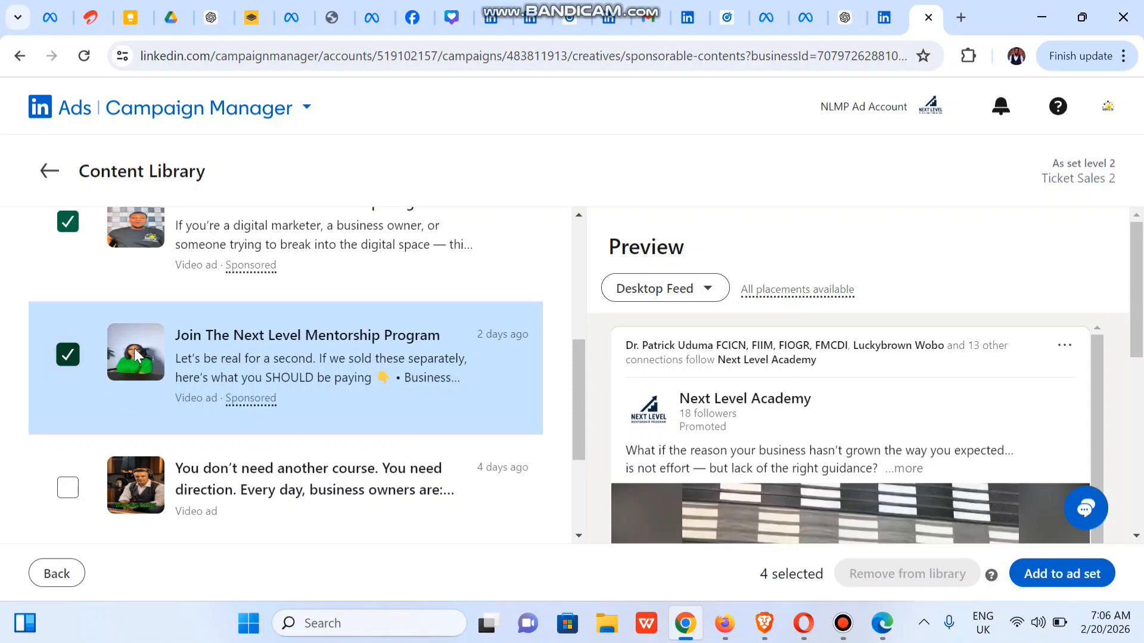
pyautogui.moveTo(573, 413); pyautogui.dragTo(598, 269)
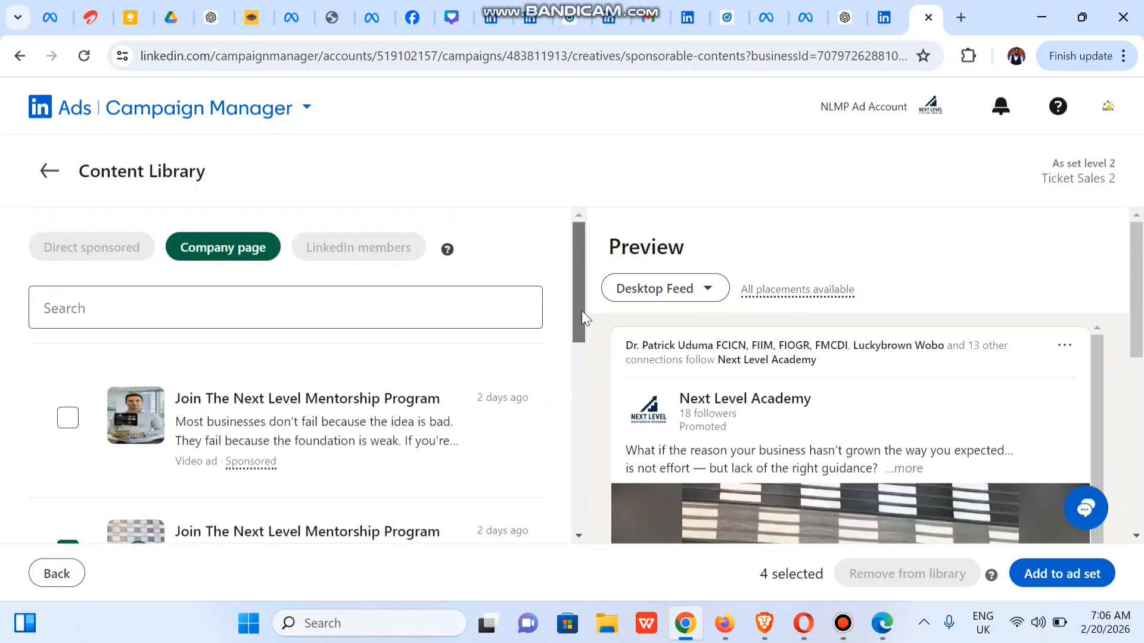
pyautogui.moveTo(581, 310); pyautogui.dragTo(584, 512)
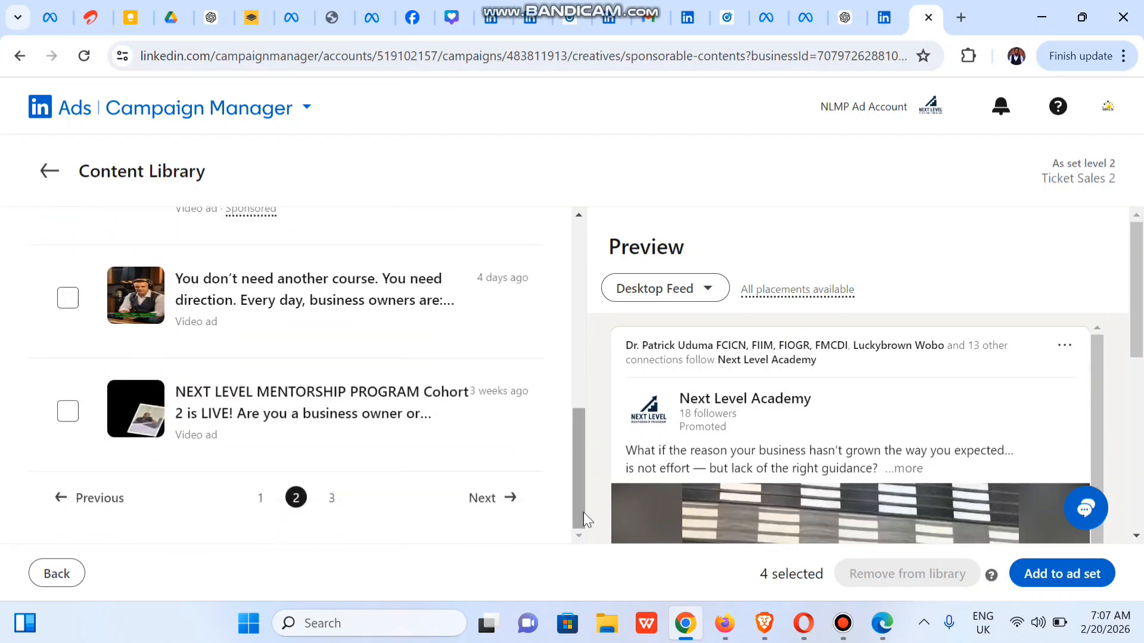
# Step: Return to page 1 of the Content Library and also select the "Stop Guessing in Business" video
pyautogui.click(99, 506)
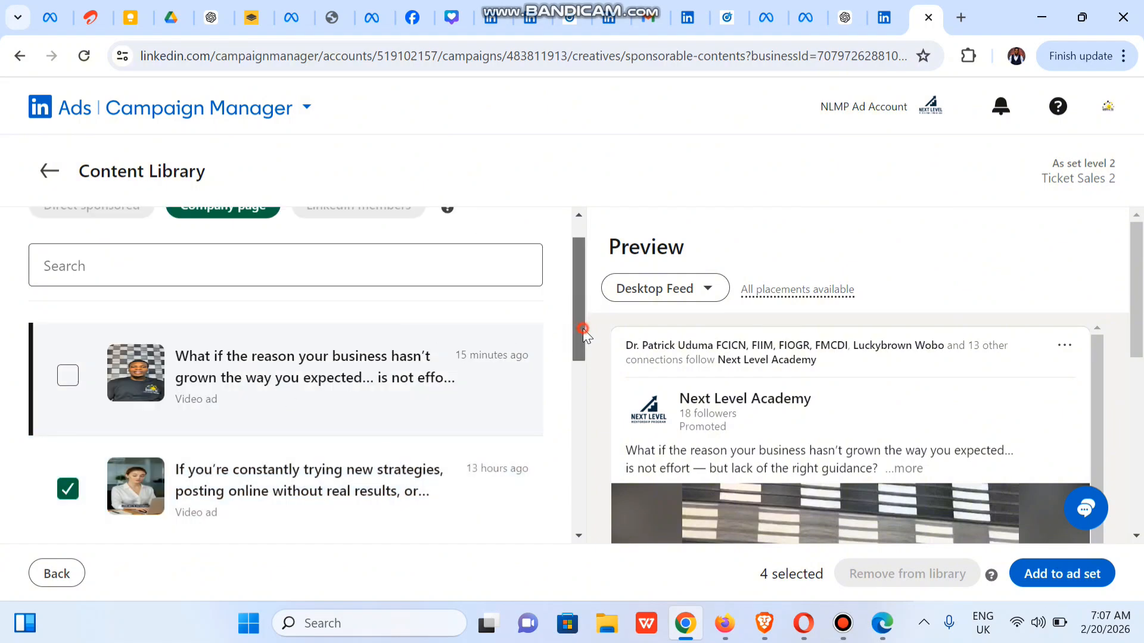
pyautogui.moveTo(583, 334); pyautogui.dragTo(580, 439)
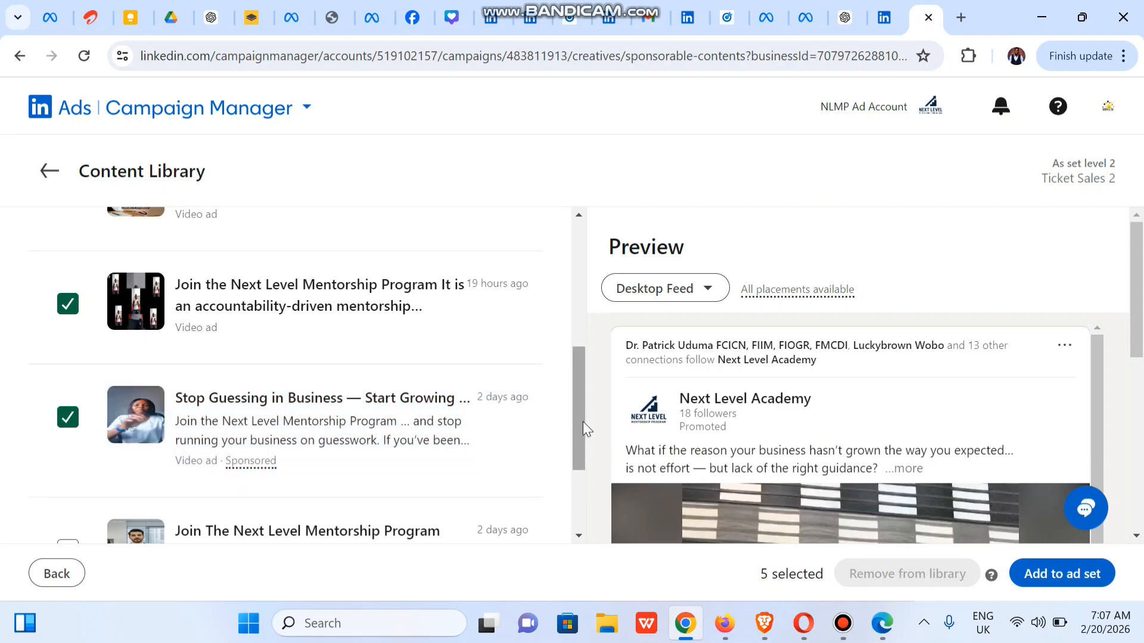
pyautogui.moveTo(582, 421); pyautogui.dragTo(587, 553)
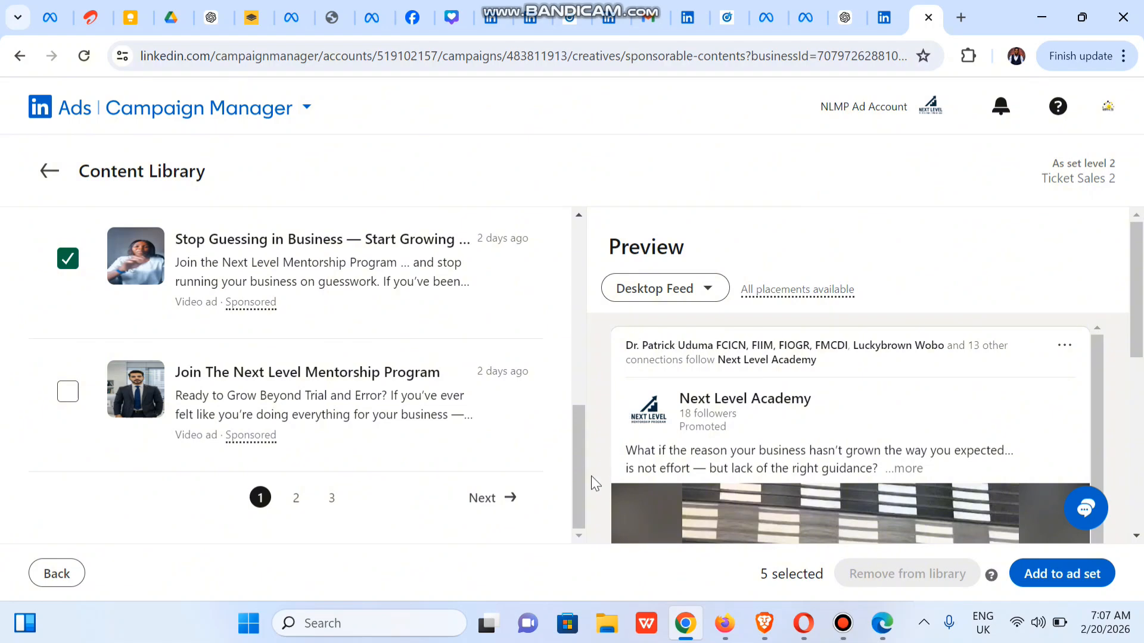
pyautogui.moveTo(586, 474); pyautogui.dragTo(582, 260)
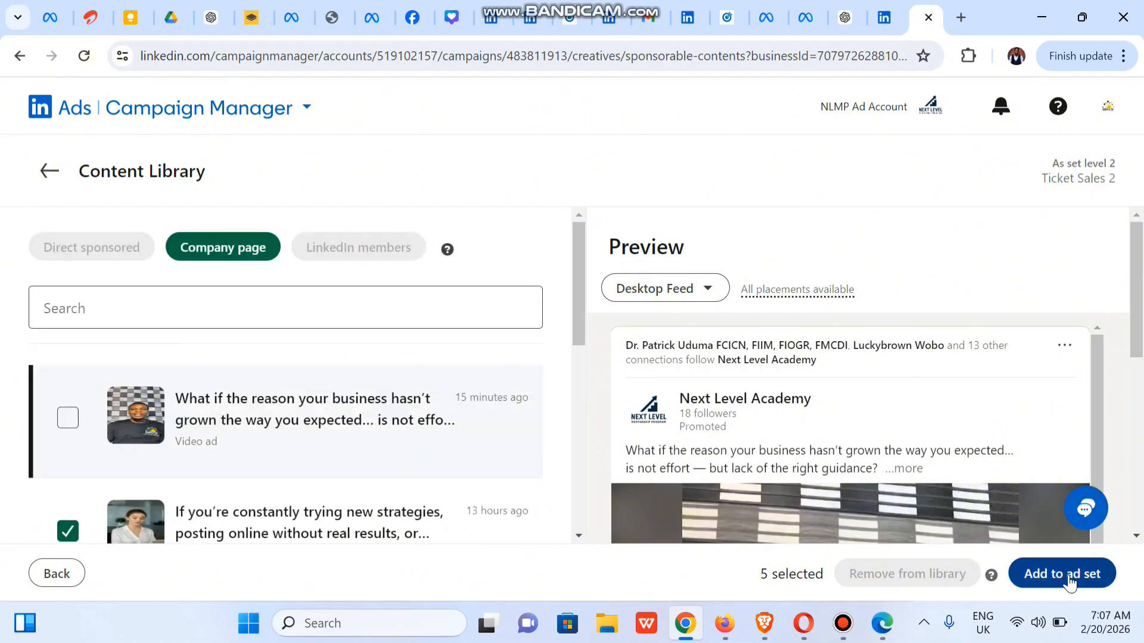
# Step: Add the selected company page videos to the ad set
pyautogui.moveTo(1137, 345); pyautogui.dragTo(1143, 258)
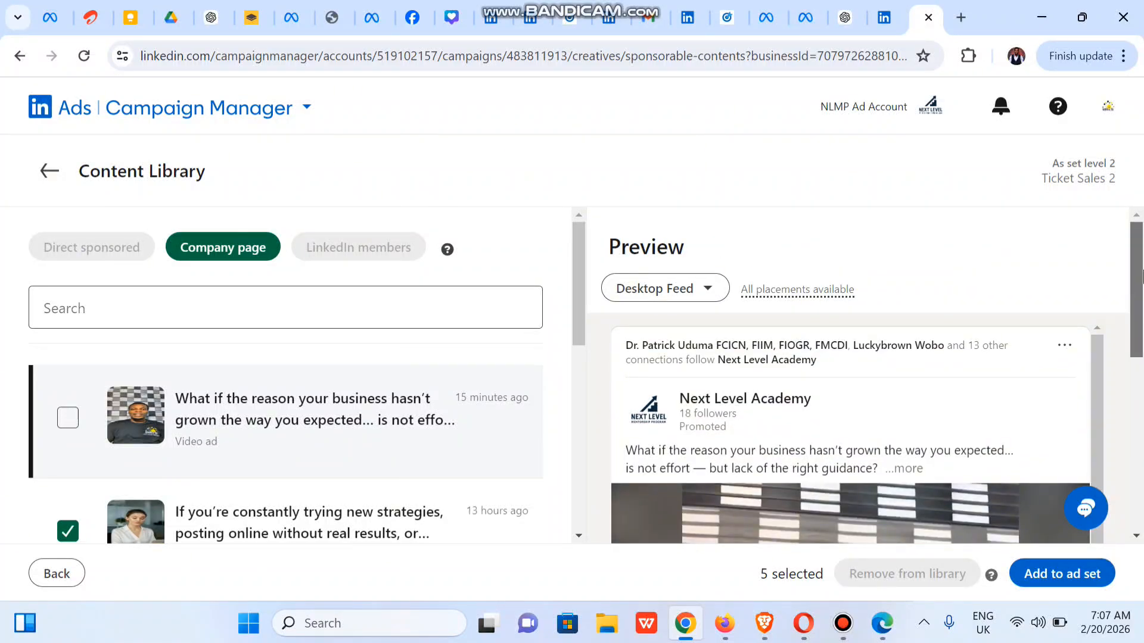
pyautogui.click(1046, 583)
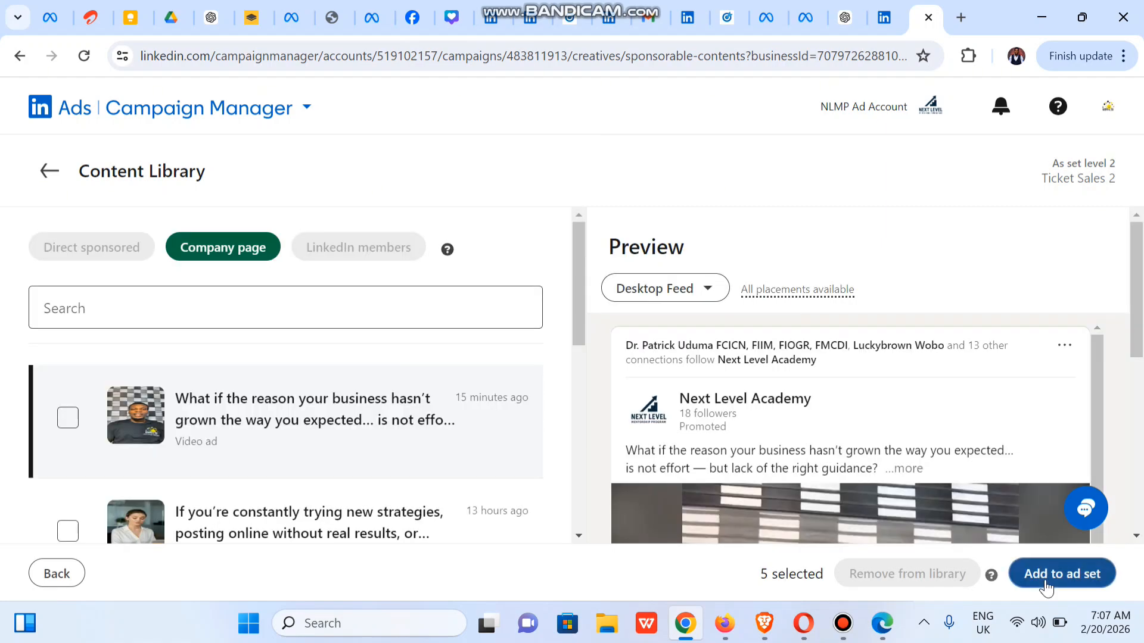
pyautogui.click(1046, 581)
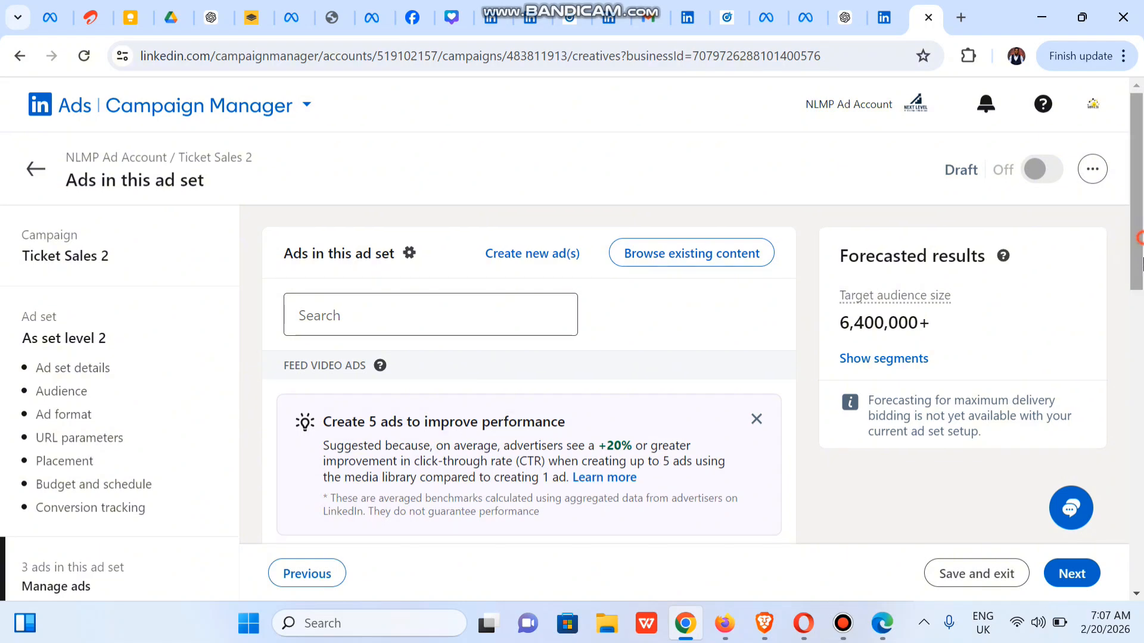
# Step: Review the added ads and open the missing required fields of the "If you're constantly trying new strategies" ad
pyautogui.moveTo(1138, 236); pyautogui.dragTo(1141, 369)
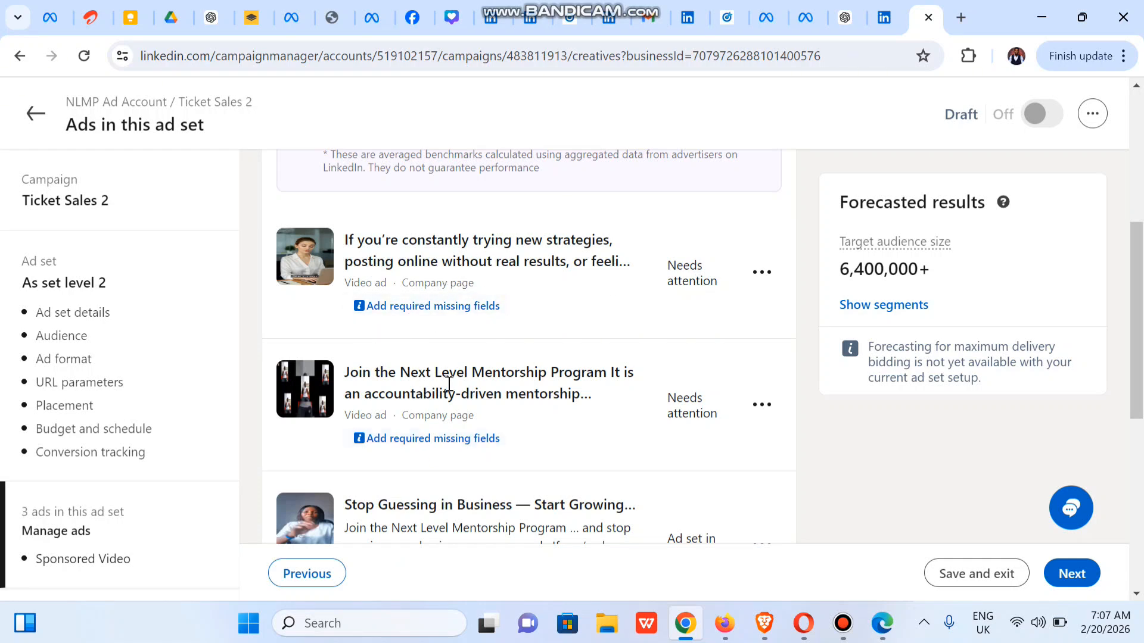
pyautogui.scroll(-4, 678, 441)
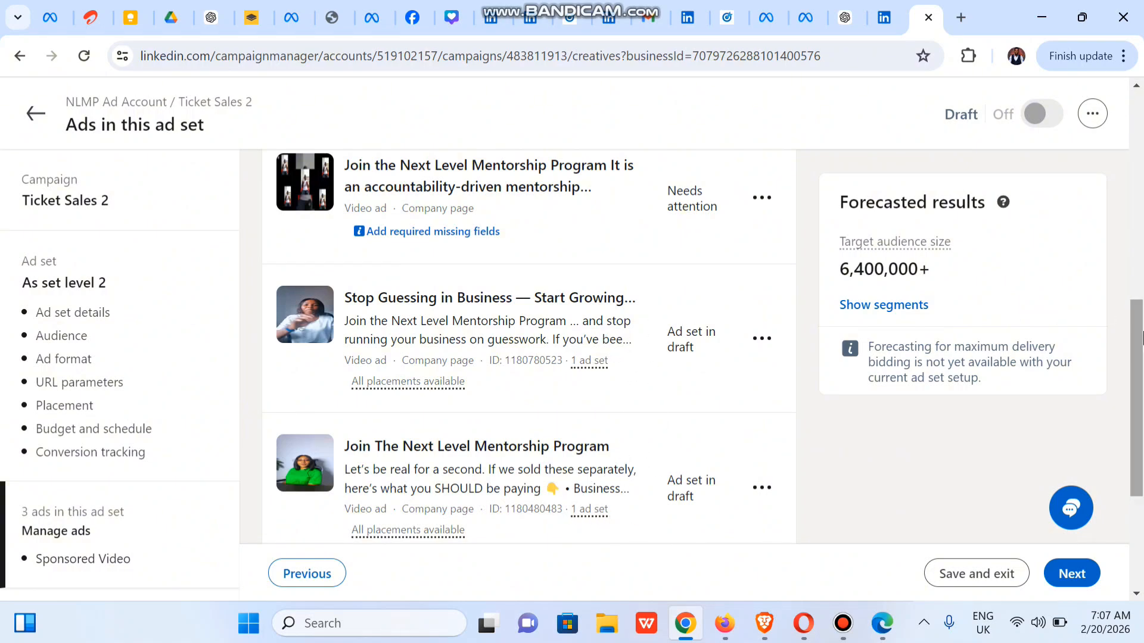
pyautogui.moveTo(1141, 344); pyautogui.dragTo(1104, 252)
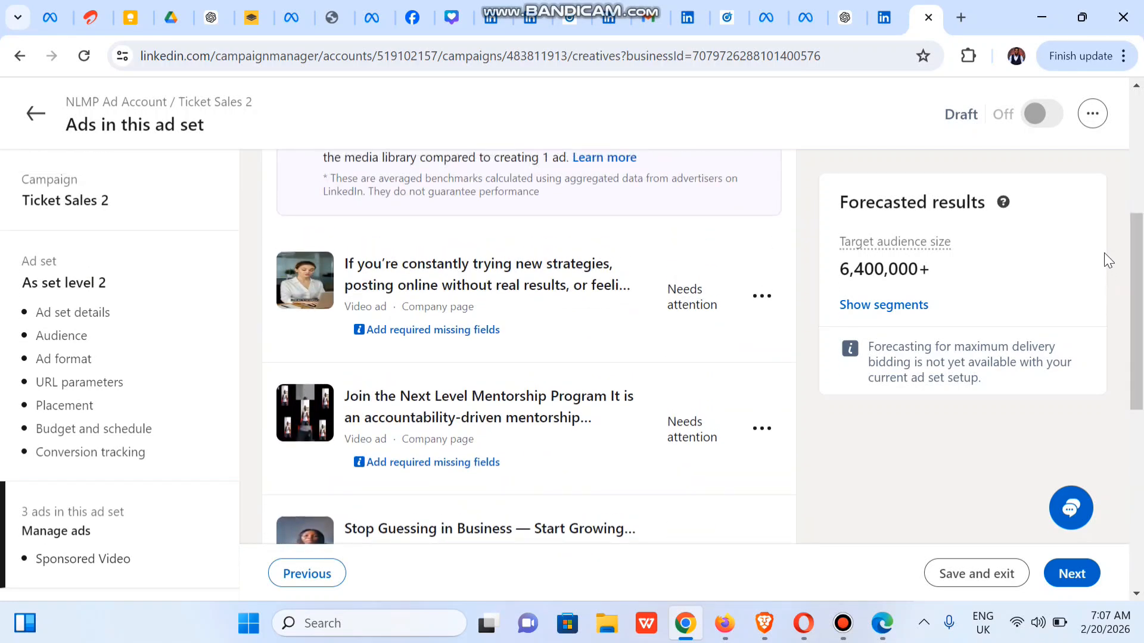
pyautogui.click(761, 298)
pyautogui.click(583, 278)
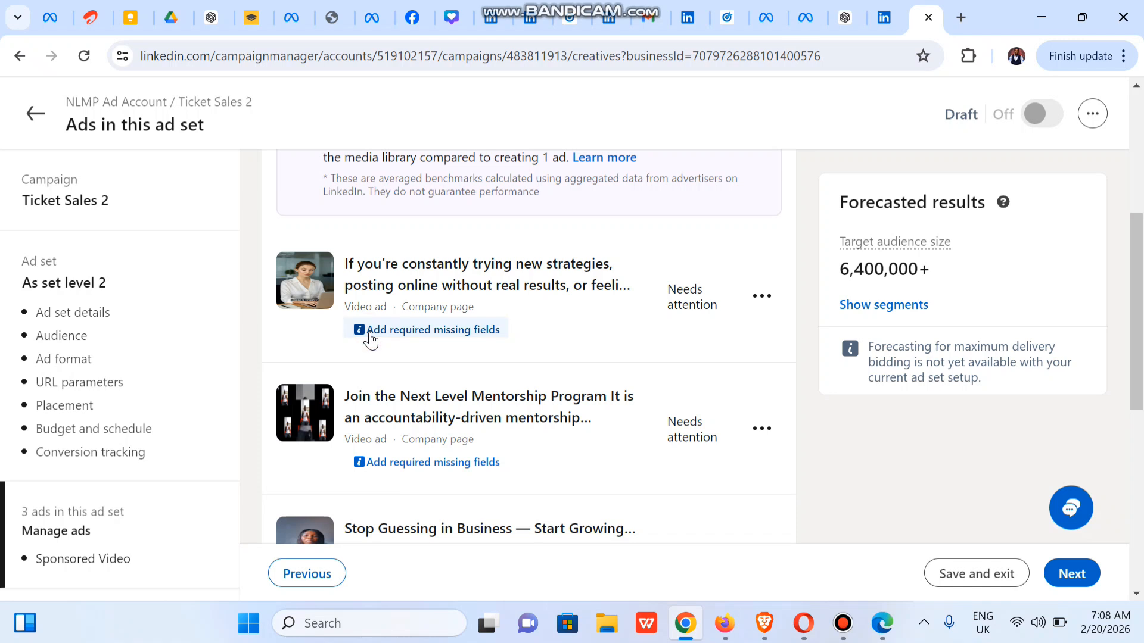
pyautogui.click(370, 335)
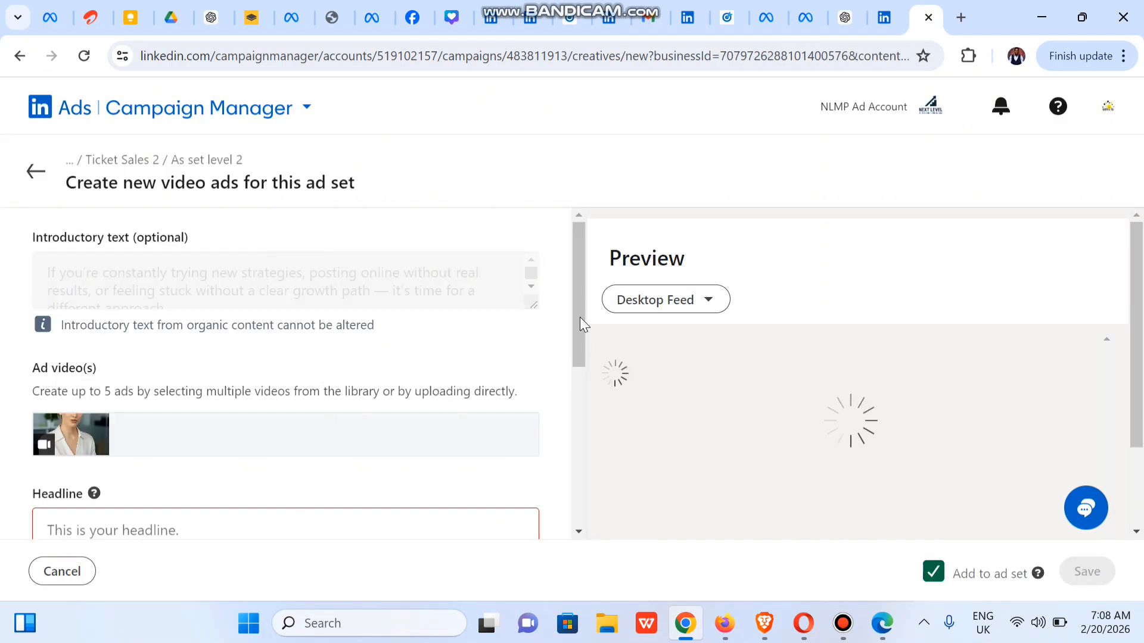
pyautogui.moveTo(579, 327); pyautogui.dragTo(578, 417)
pyautogui.click(258, 379)
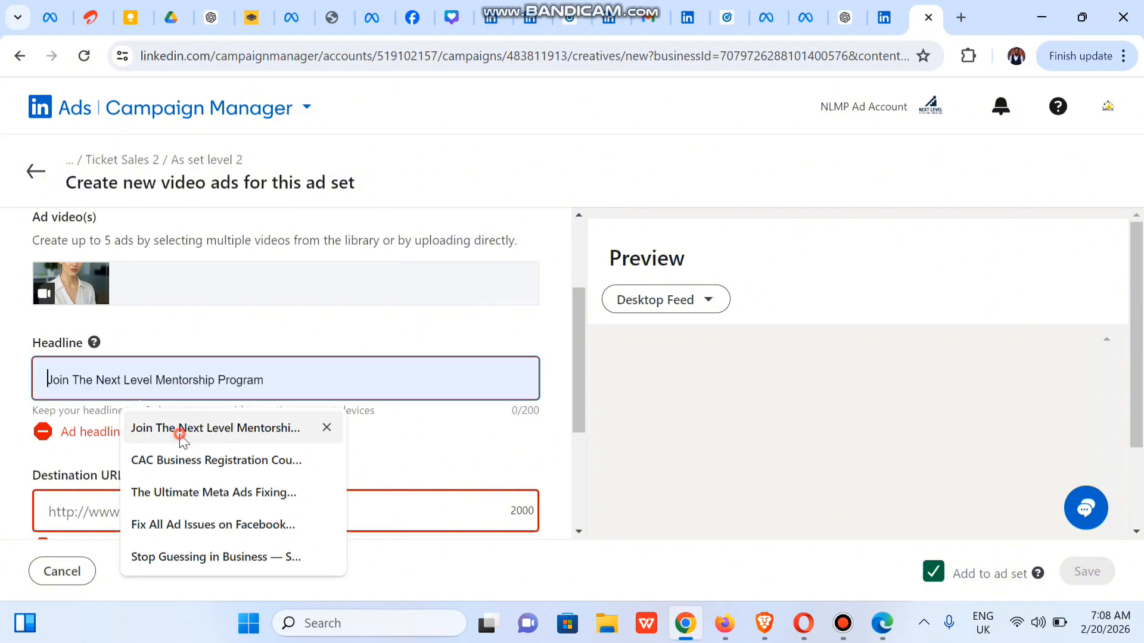
pyautogui.click(180, 434)
pyautogui.click(112, 475)
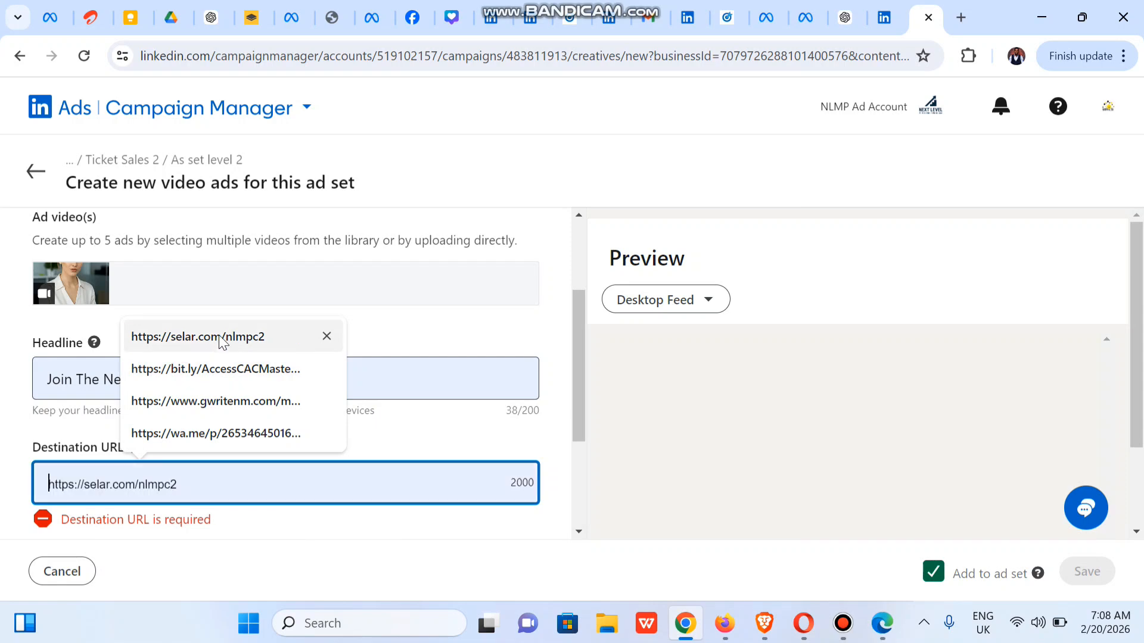
pyautogui.click(219, 337)
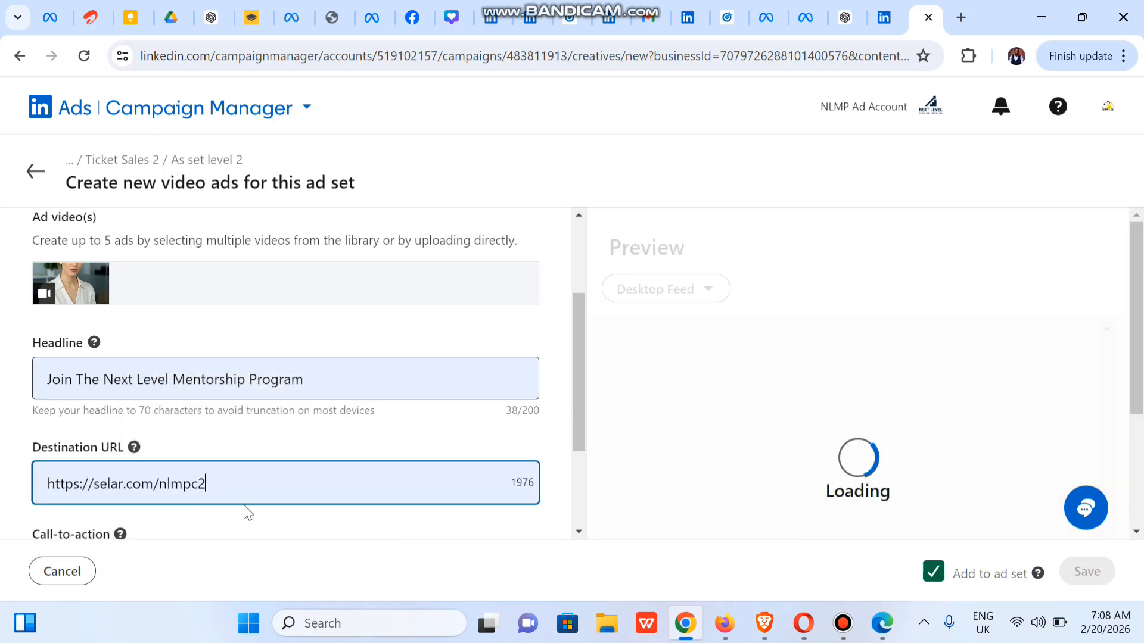
# Step: Set the ad's call-to-action to Register, check the preview, and save the ad with its changes confirmed
pyautogui.moveTo(574, 396); pyautogui.dragTo(572, 472)
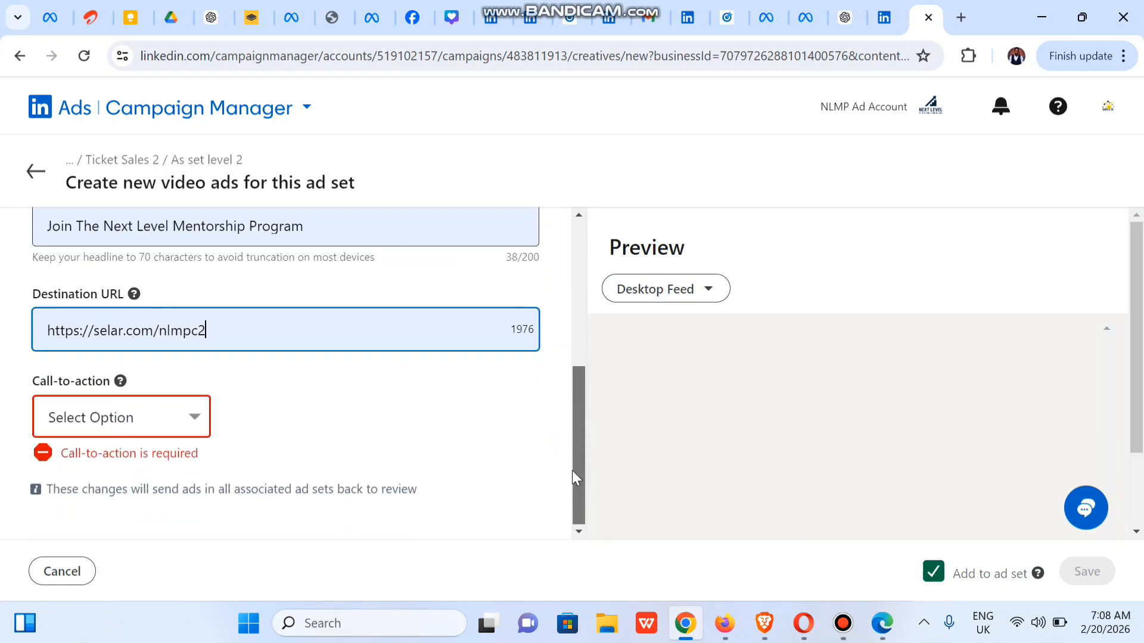
pyautogui.click(179, 424)
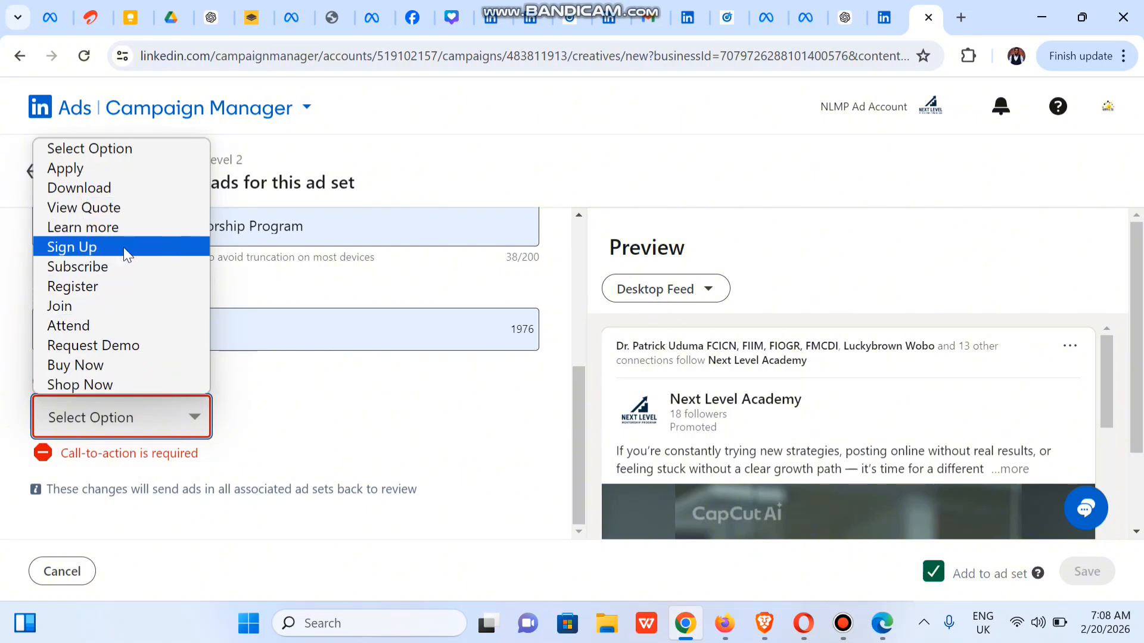
pyautogui.click(72, 287)
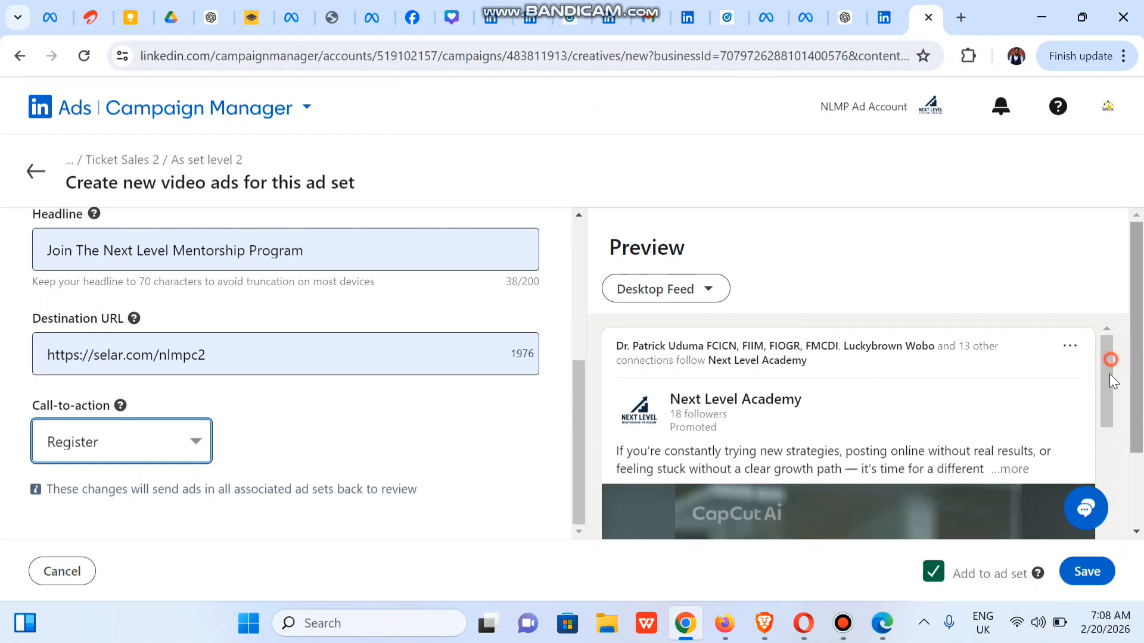
pyautogui.moveTo(1110, 360); pyautogui.dragTo(1127, 520)
pyautogui.moveTo(1137, 344); pyautogui.dragTo(1141, 447)
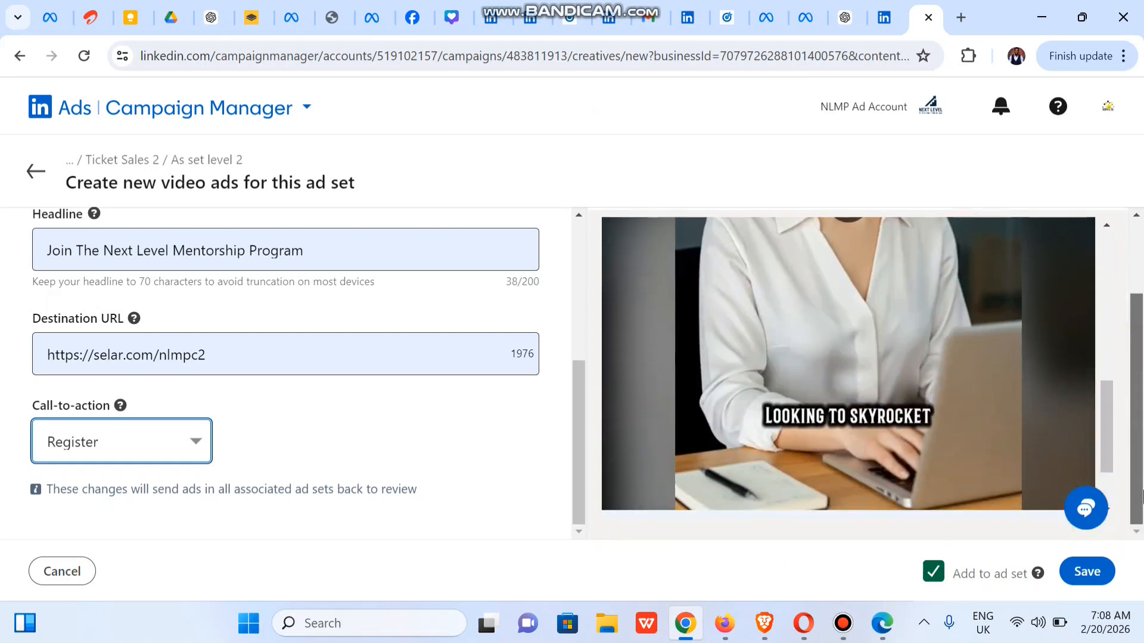
pyautogui.click(1099, 587)
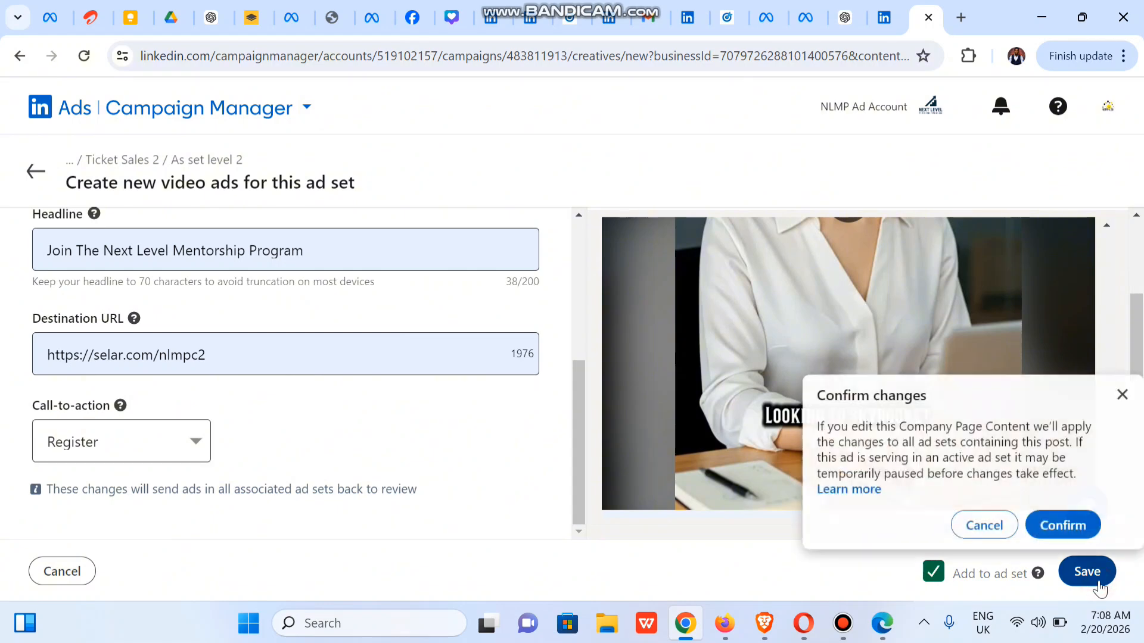
pyautogui.click(1058, 526)
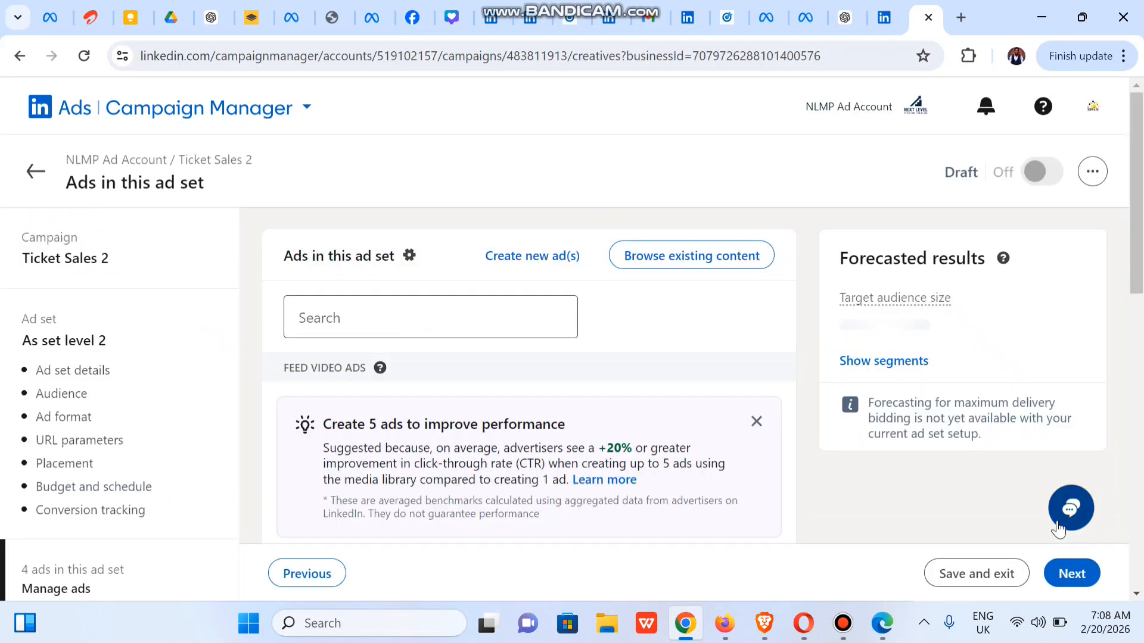
pyautogui.moveTo(1137, 267); pyautogui.dragTo(1138, 407)
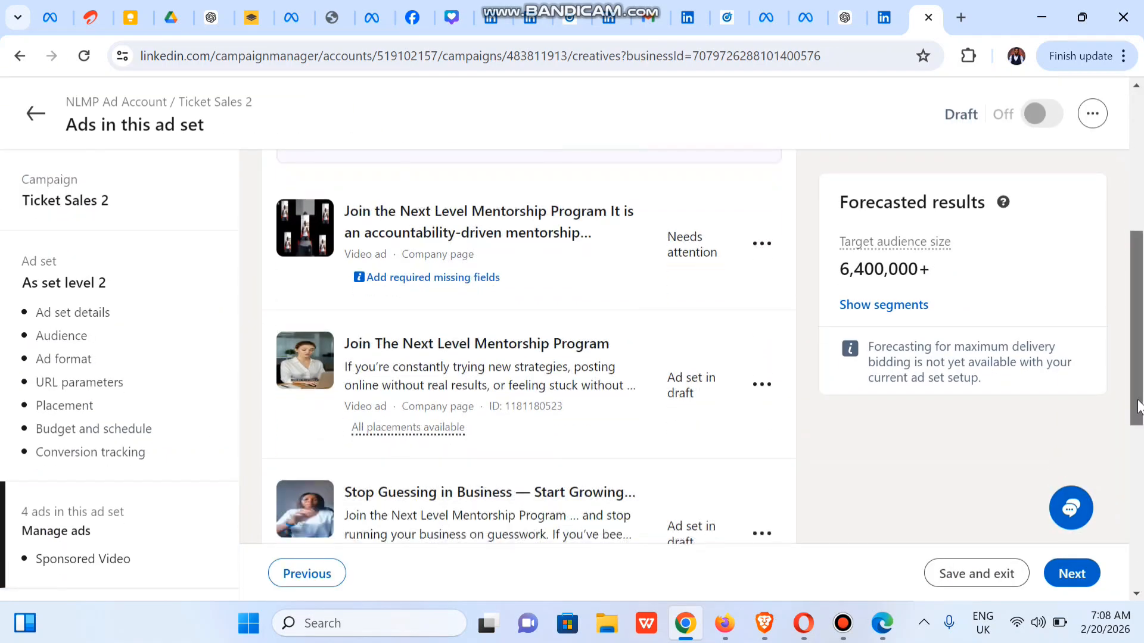
pyautogui.click(403, 279)
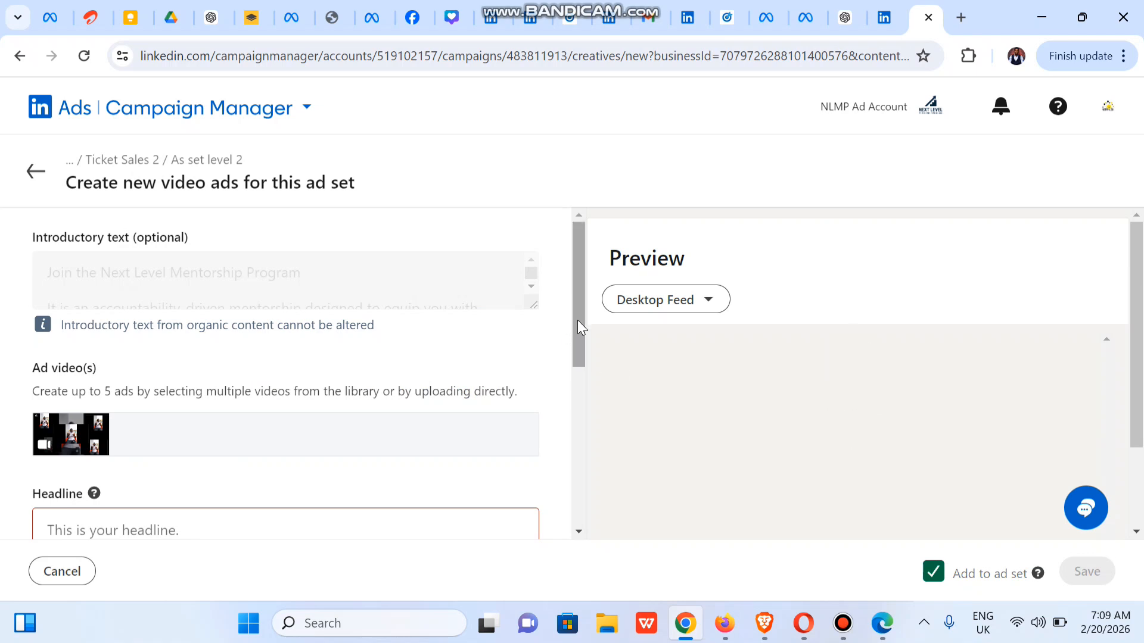
pyautogui.moveTo(577, 320); pyautogui.dragTo(578, 405)
pyautogui.click(306, 373)
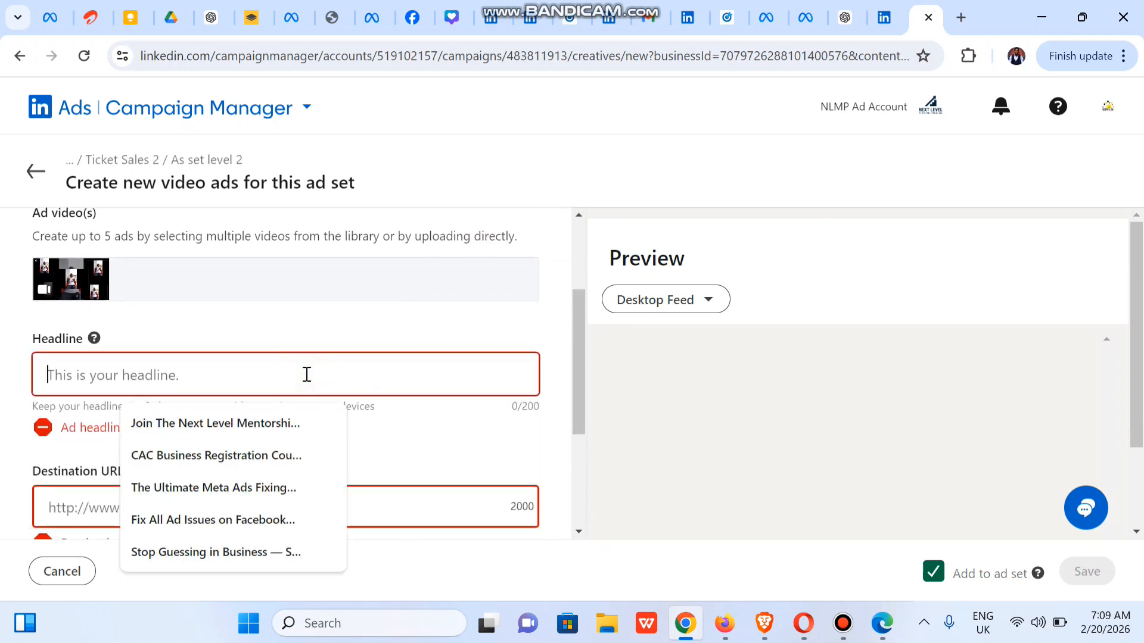
pyautogui.click(196, 423)
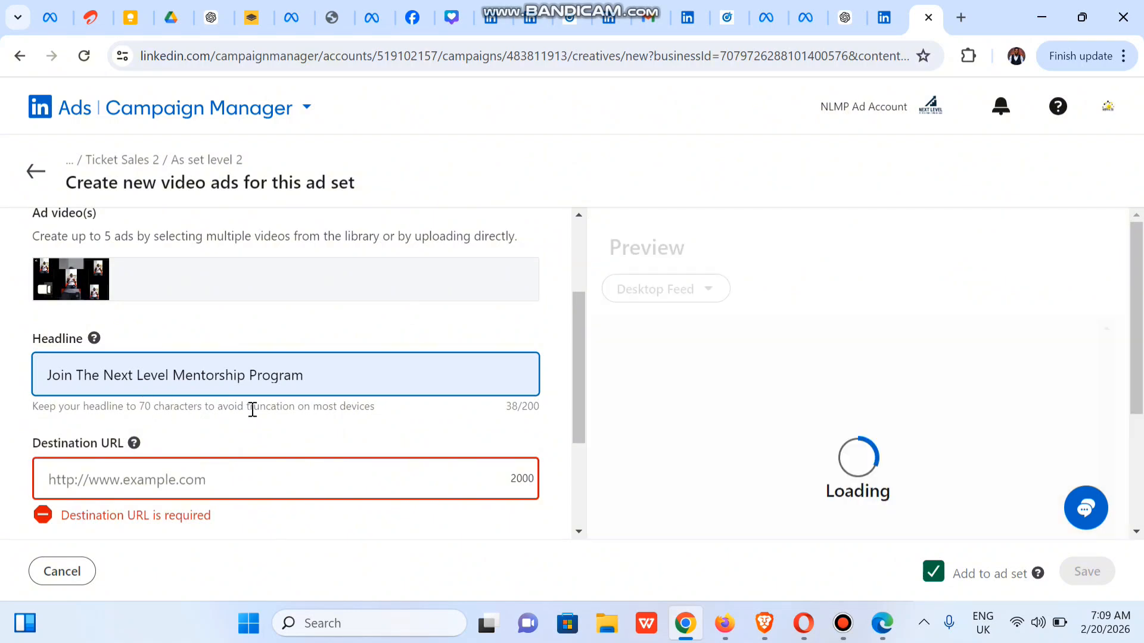
pyautogui.click(210, 485)
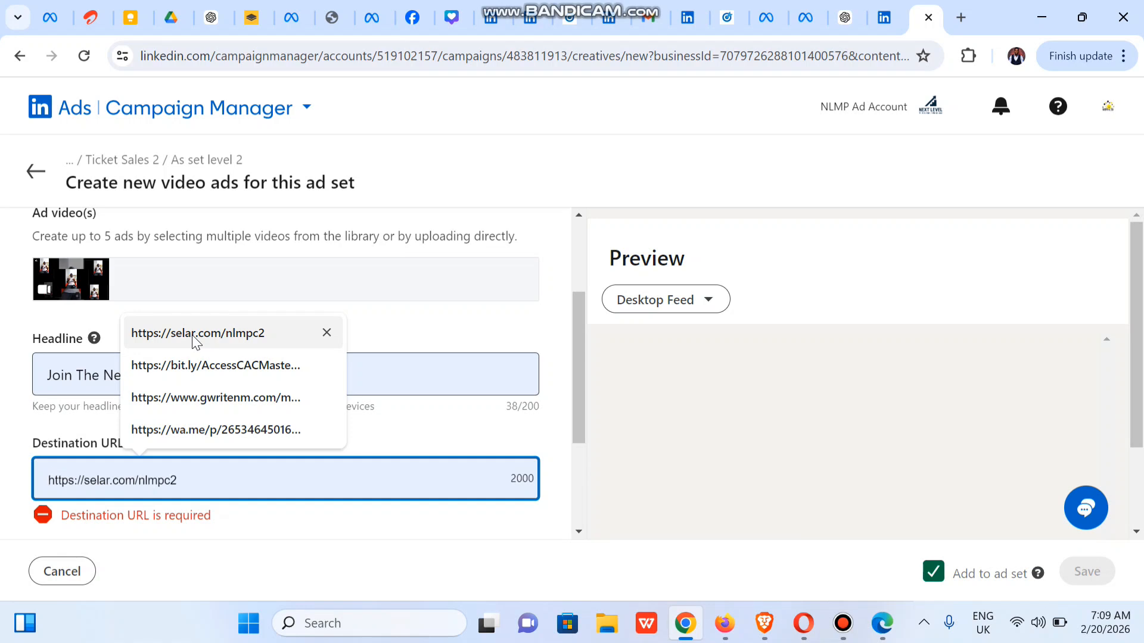
pyautogui.click(192, 335)
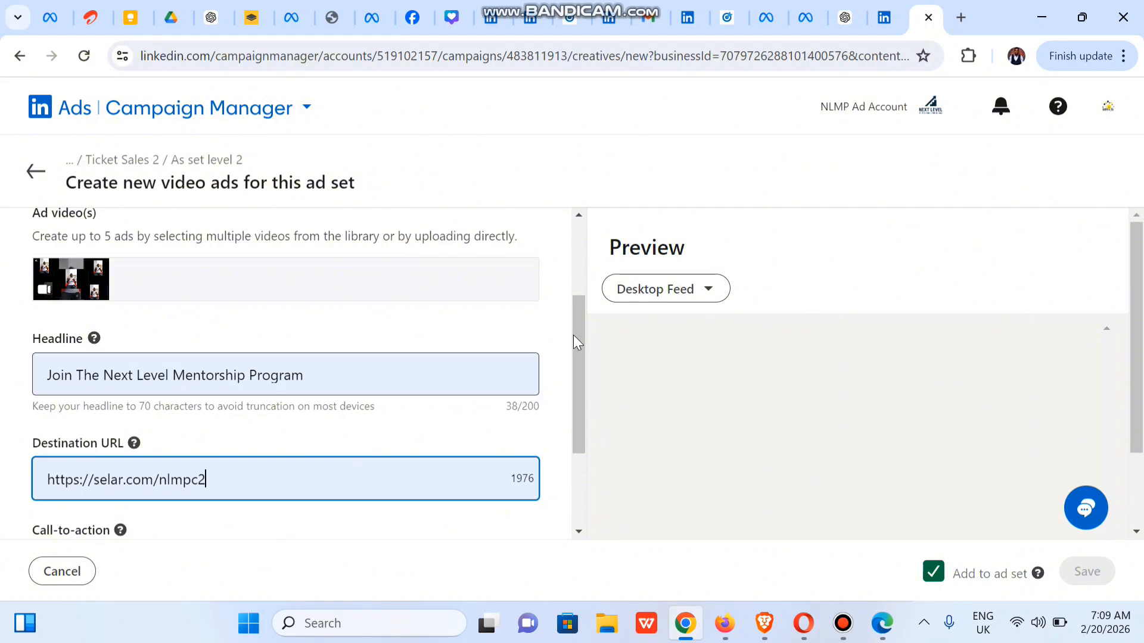
# Step: Set the accountability-driven mentorship ad's call-to-action to Register, check its preview, and save the ad with its changes confirmed
pyautogui.moveTo(574, 336); pyautogui.dragTo(576, 448)
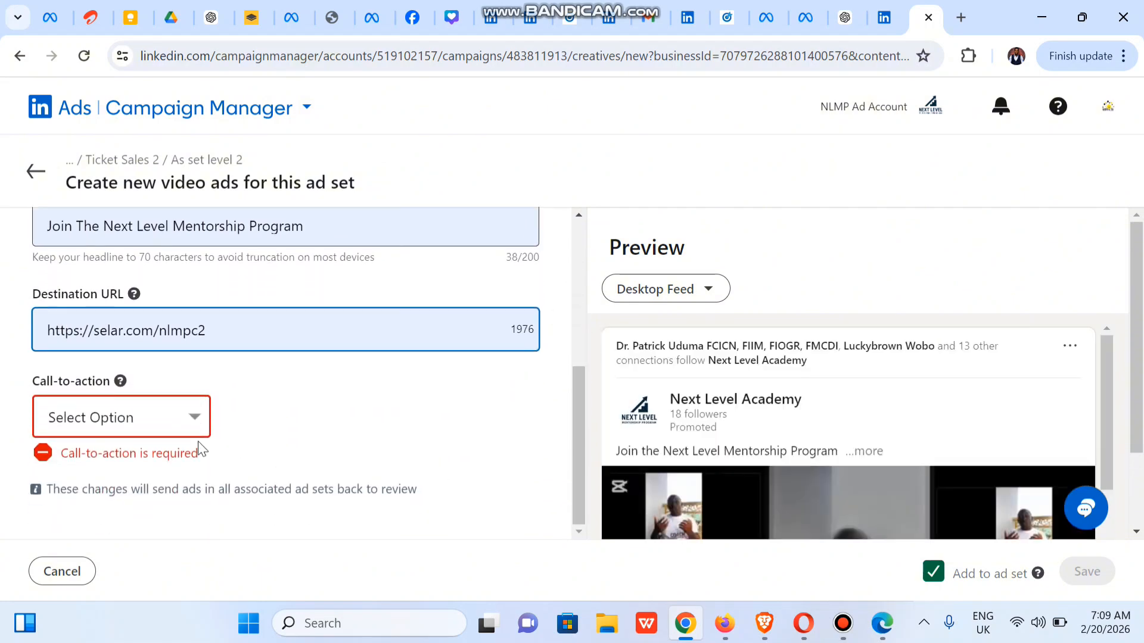
pyautogui.click(149, 433)
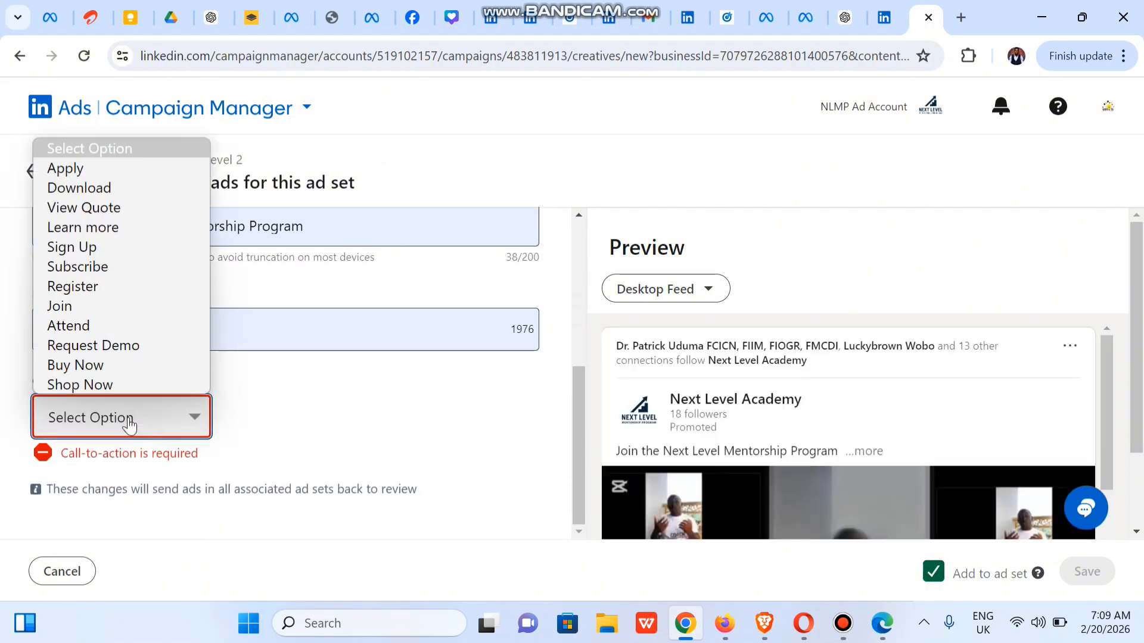
pyautogui.click(87, 291)
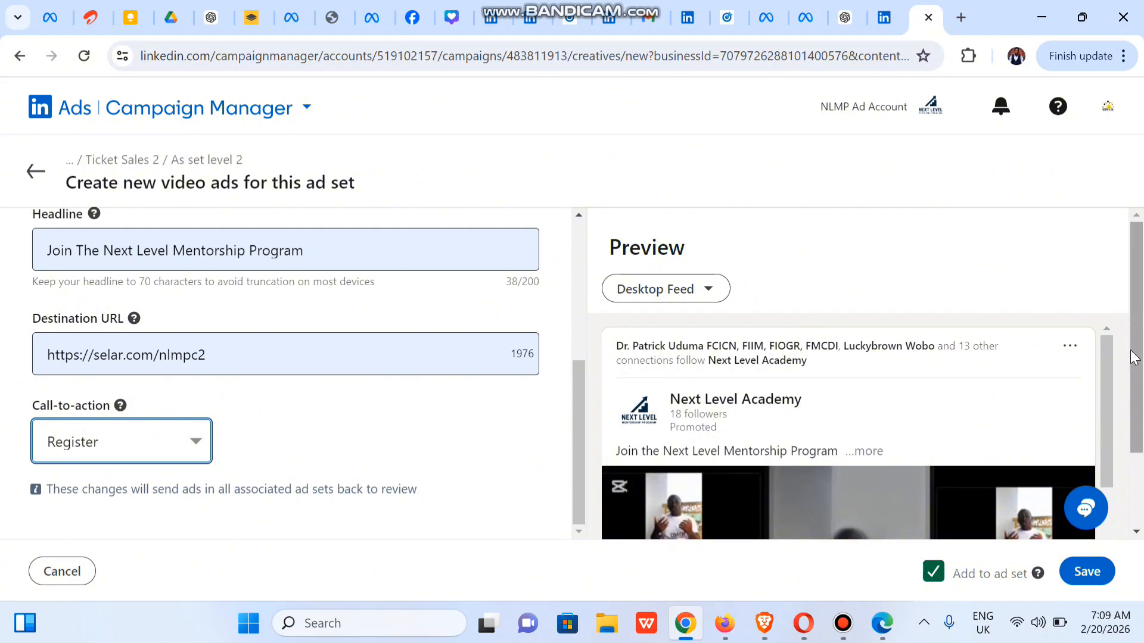
pyautogui.moveTo(1137, 387); pyautogui.dragTo(1133, 504)
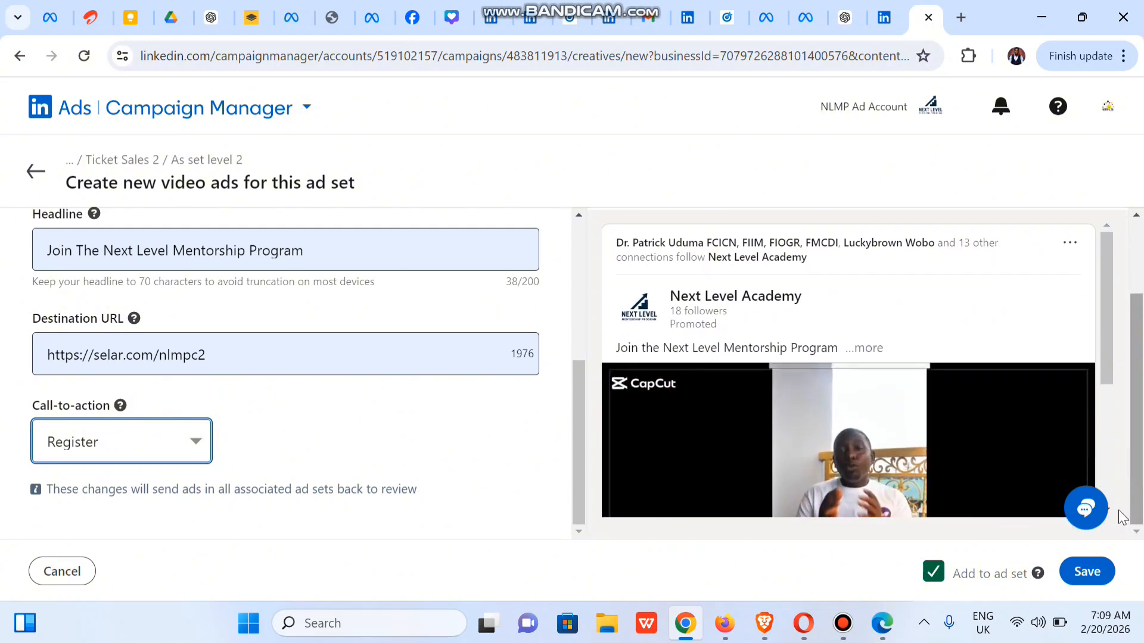
pyautogui.click(1084, 586)
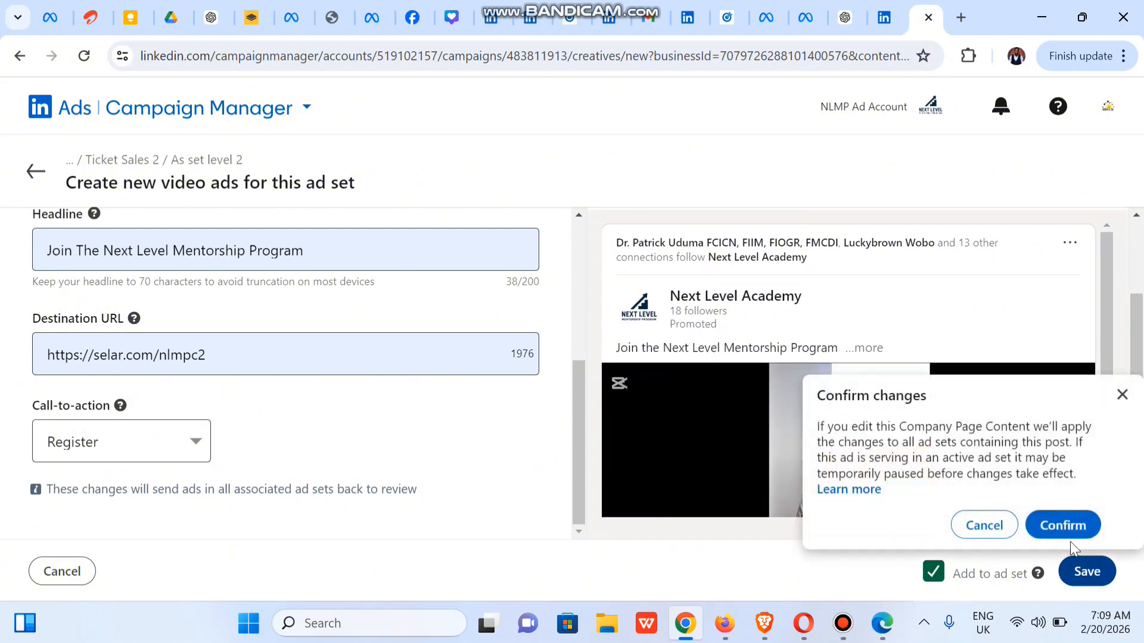
pyautogui.click(1064, 524)
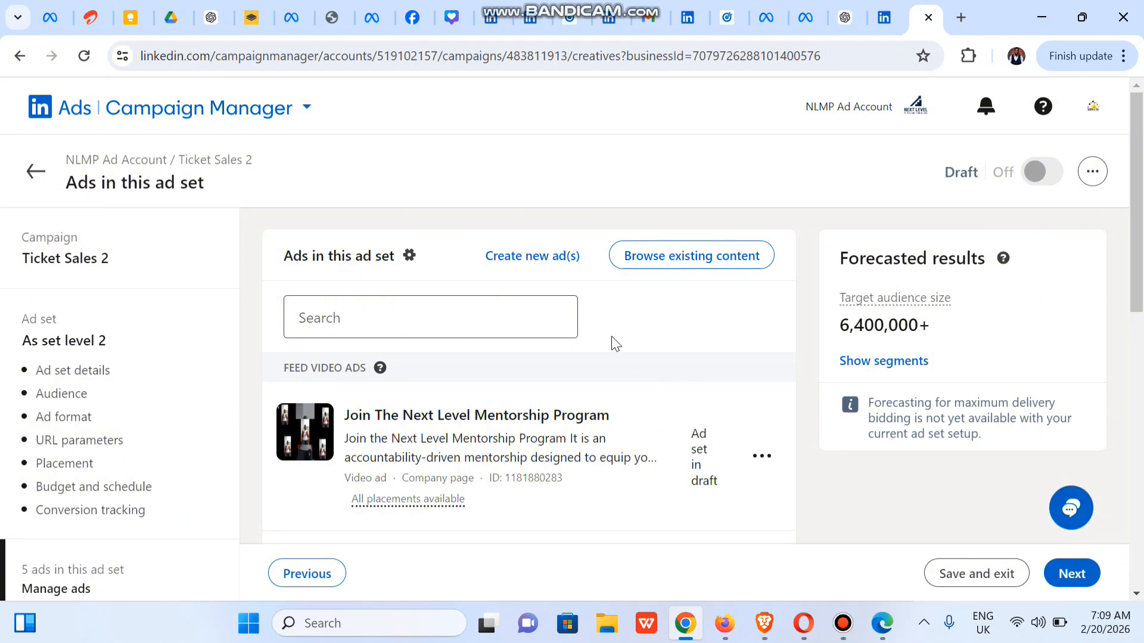
# Step: Open the form for creating a new video ad and examine its name, introductory text, video, headline, destination URL and call-to-action fields
pyautogui.click(541, 271)
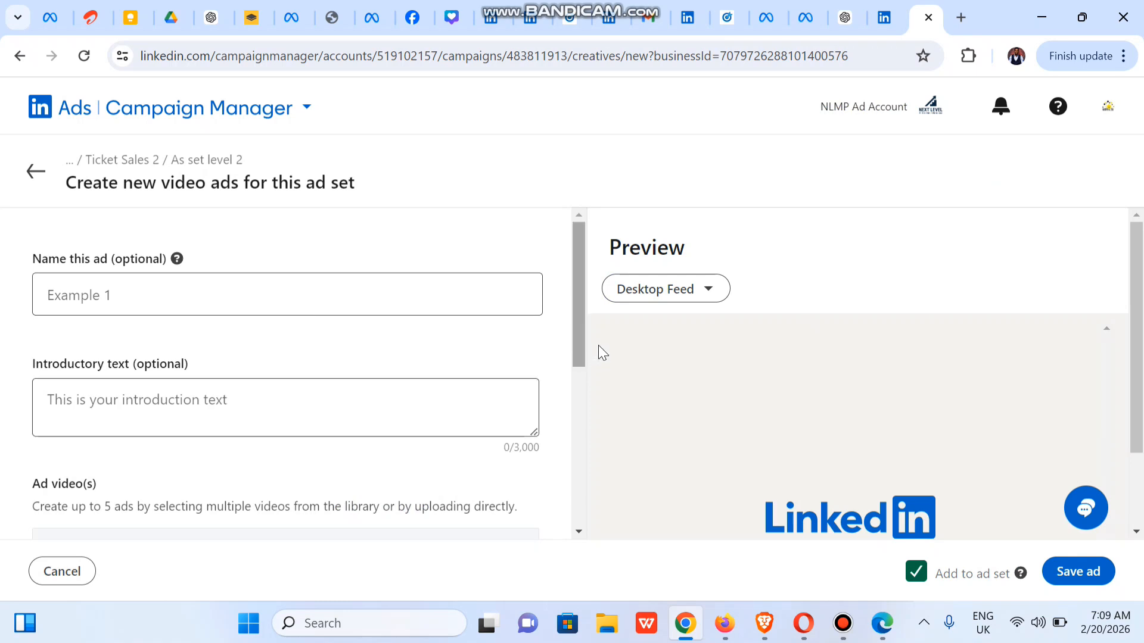
pyautogui.click(261, 295)
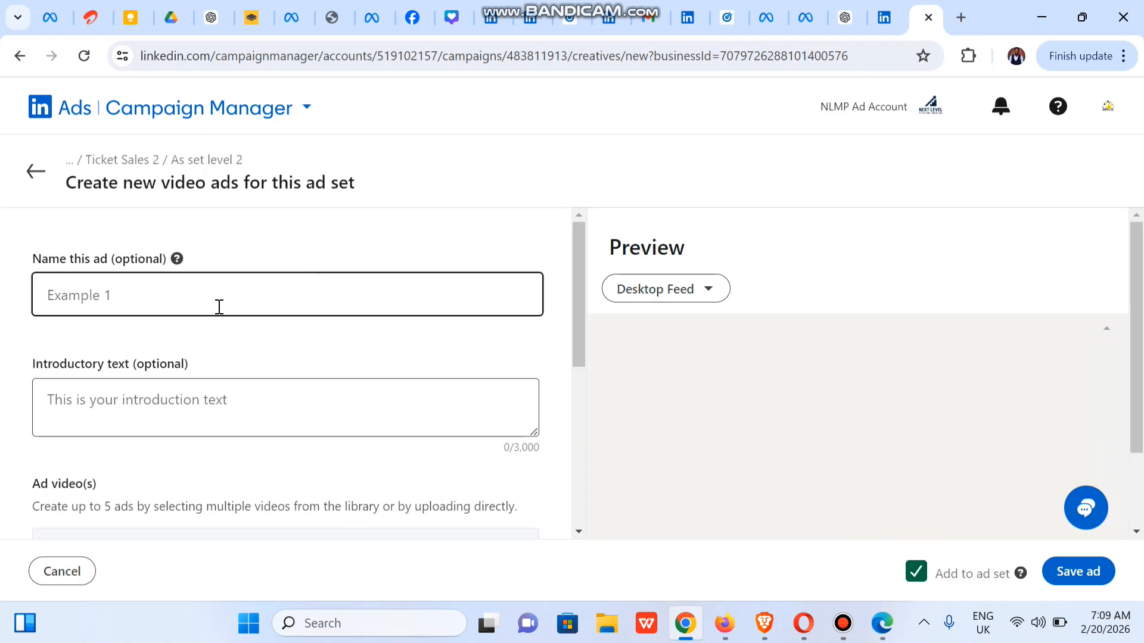
pyautogui.click(134, 396)
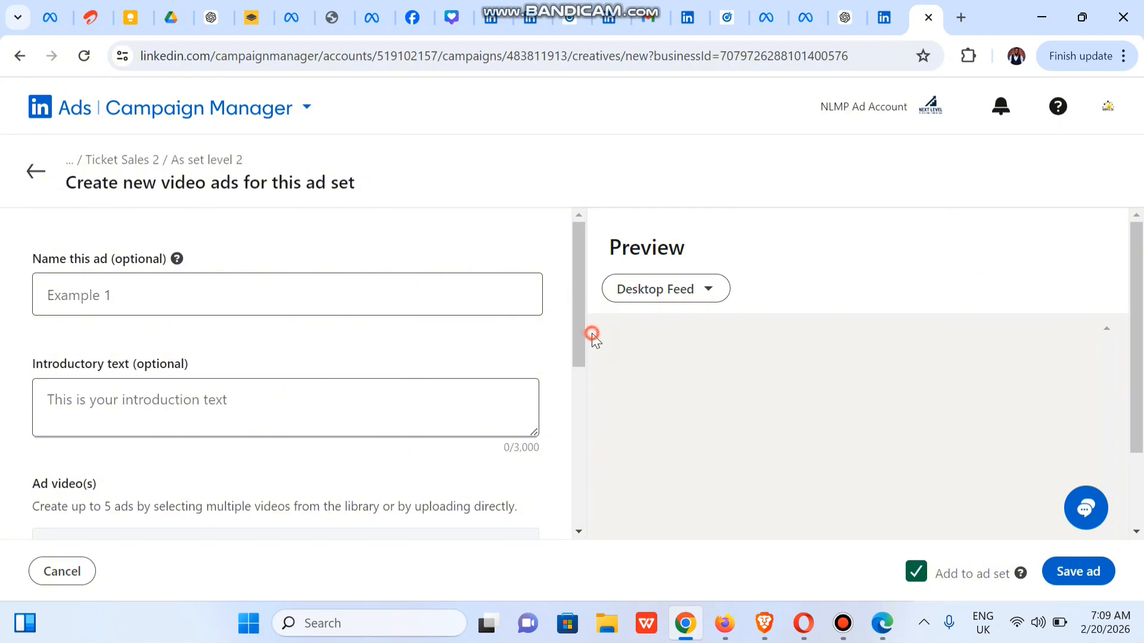
pyautogui.moveTo(587, 332); pyautogui.dragTo(558, 354)
pyautogui.click(553, 345)
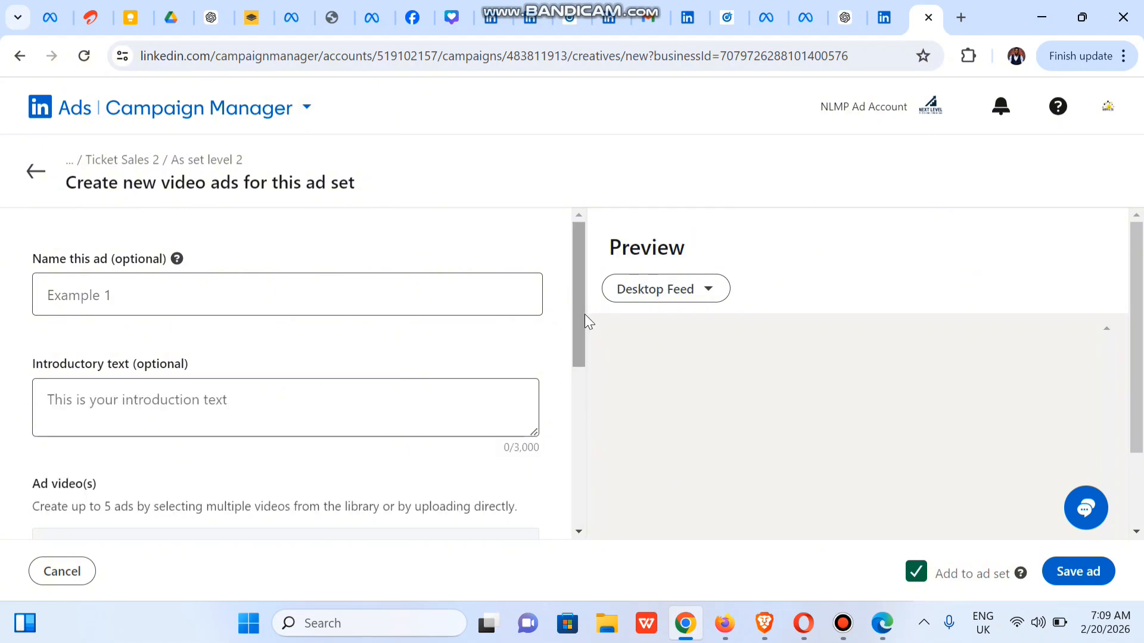
pyautogui.moveTo(581, 308); pyautogui.dragTo(581, 403)
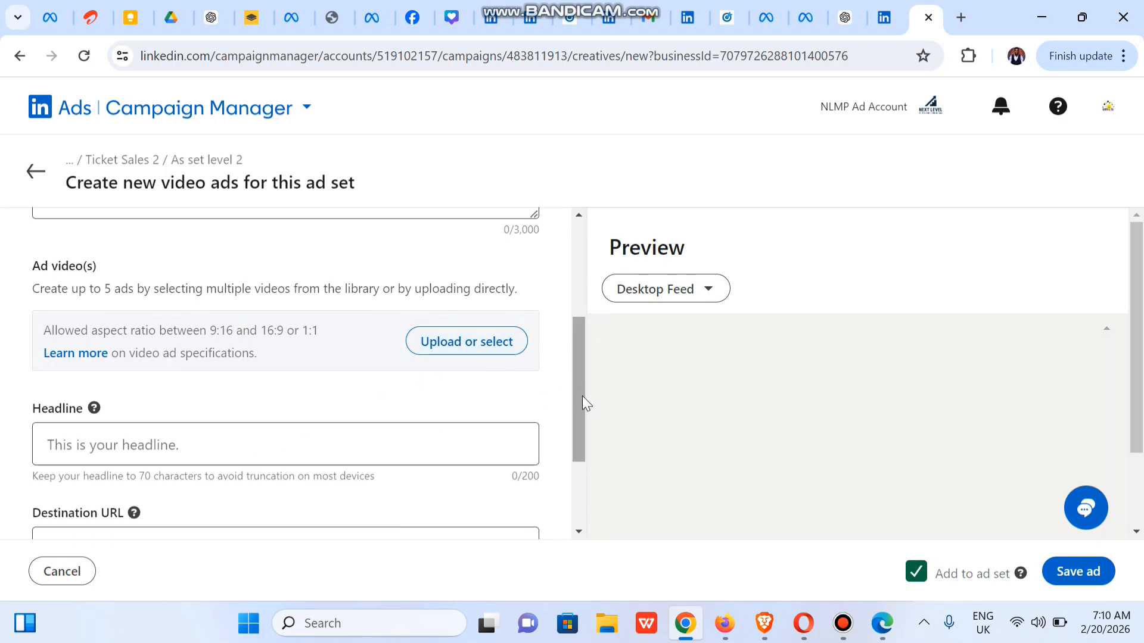
pyautogui.moveTo(582, 403); pyautogui.dragTo(571, 500)
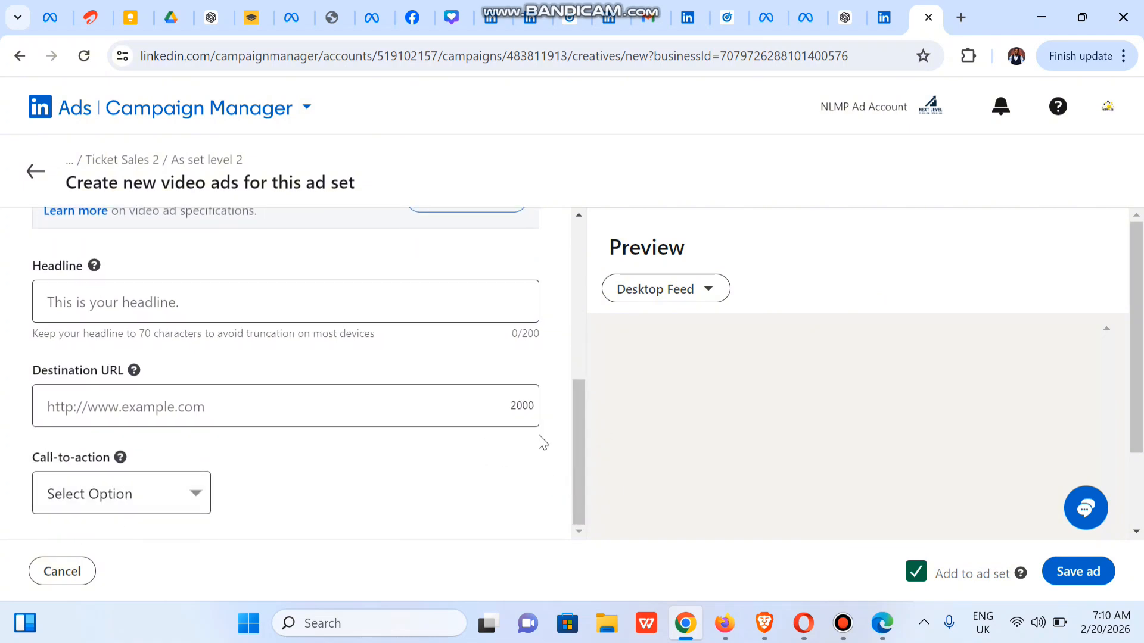
pyautogui.moveTo(580, 485); pyautogui.dragTo(562, 403)
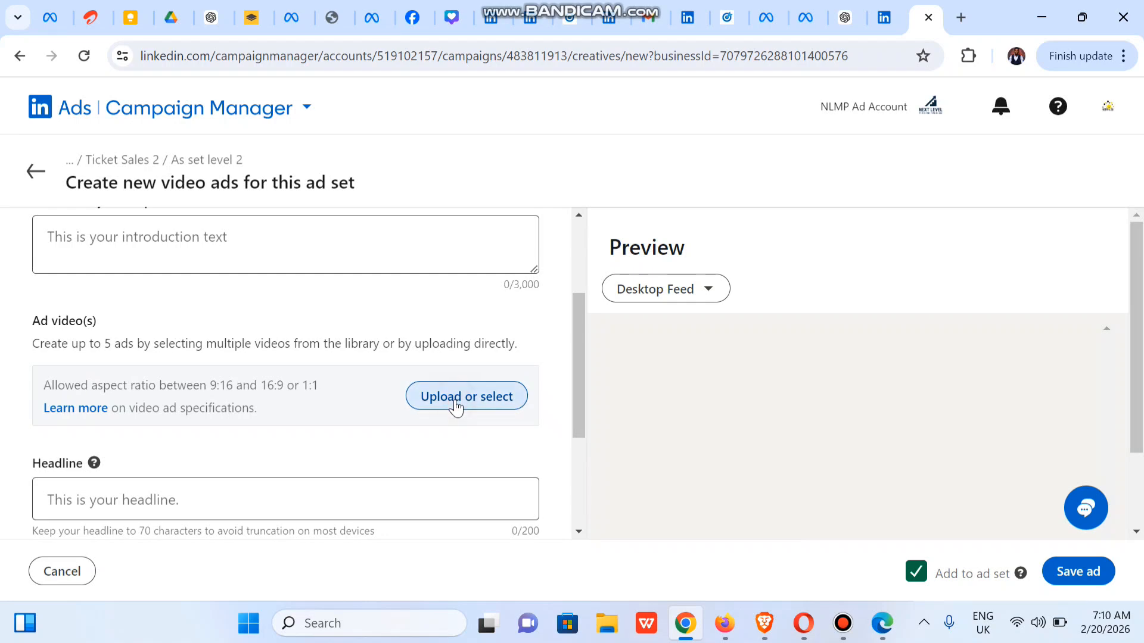
# Step: Look at the video library's upload and selection options, close it, and return to the ad set's ads without creating a new ad
pyautogui.click(458, 407)
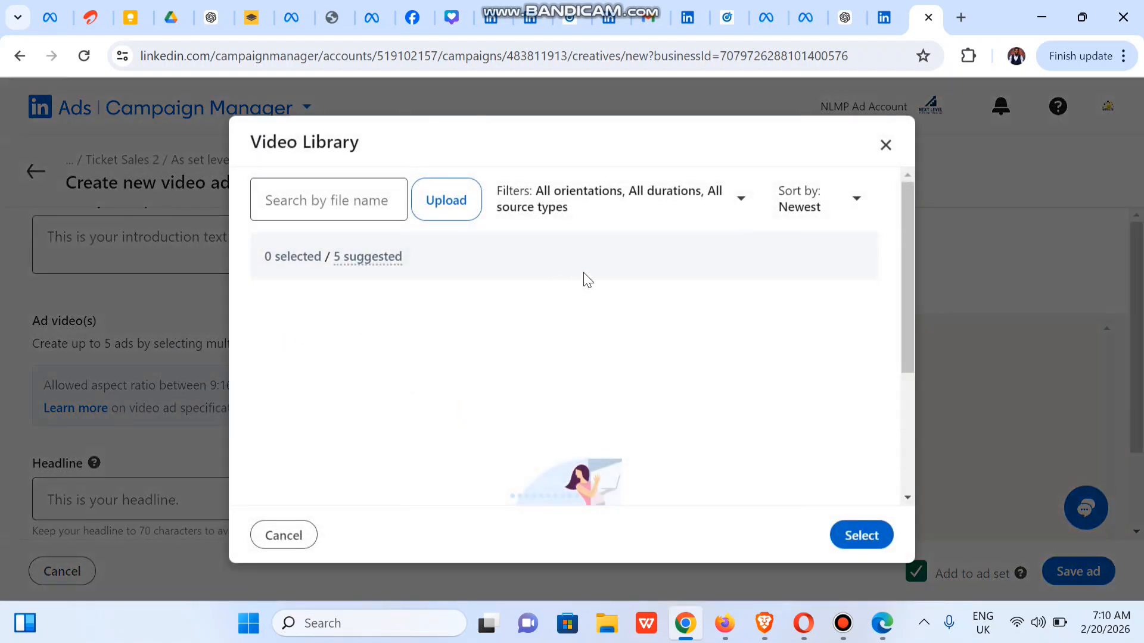
pyautogui.moveTo(904, 342)
pyautogui.mouseDown()
pyautogui.moveTo(888, 472)
pyautogui.moveTo(892, 343)
pyautogui.mouseUp()
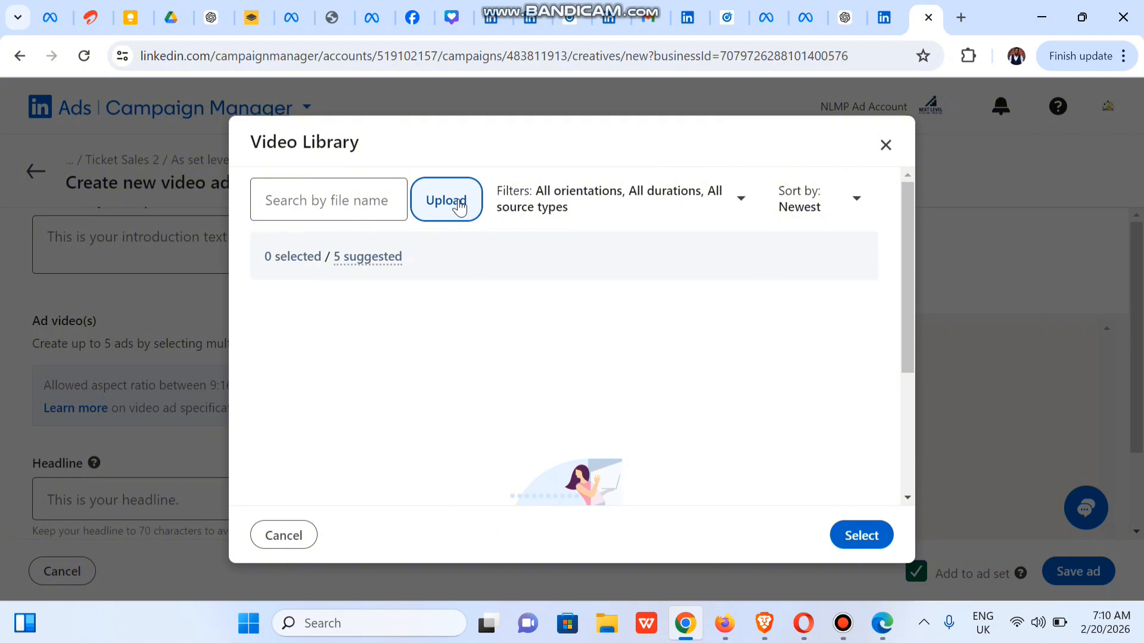
pyautogui.click(886, 145)
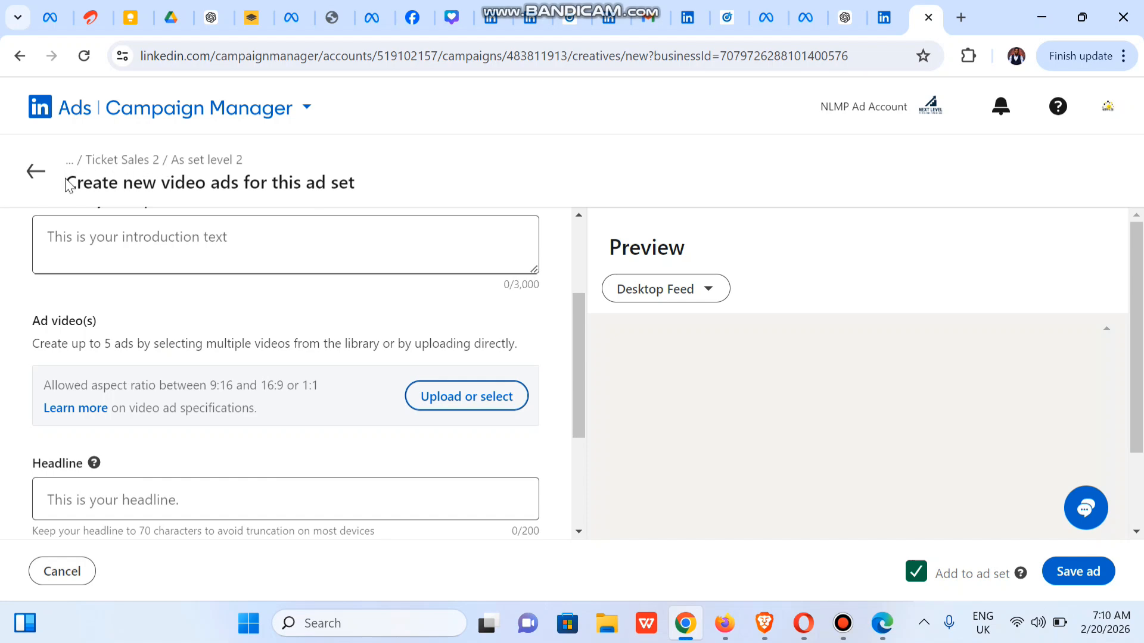
pyautogui.click(35, 180)
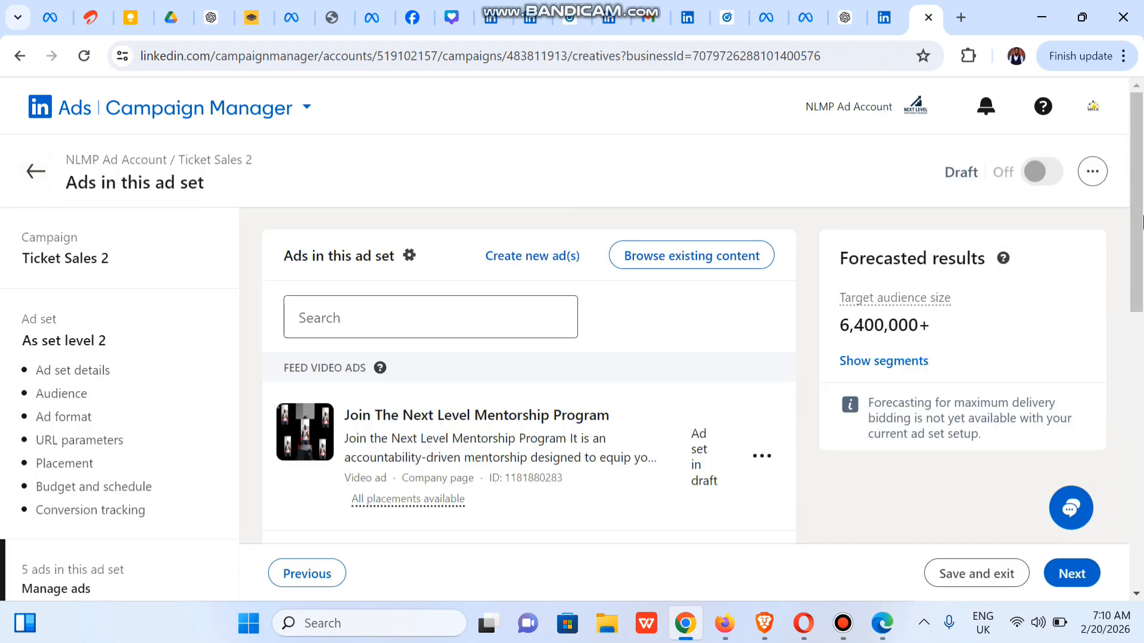
# Step: Review the ads and the summary of the ad set As set level 2, launch the ad set, and dismiss the review notice
pyautogui.moveTo(1143, 222); pyautogui.dragTo(1135, 530)
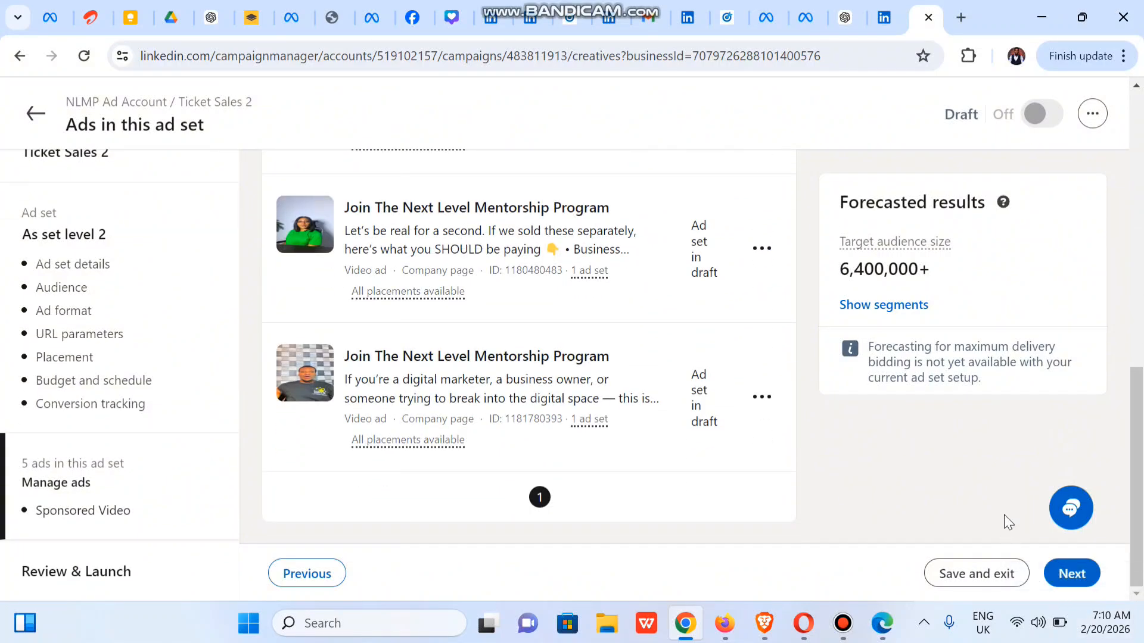
pyautogui.click(1076, 583)
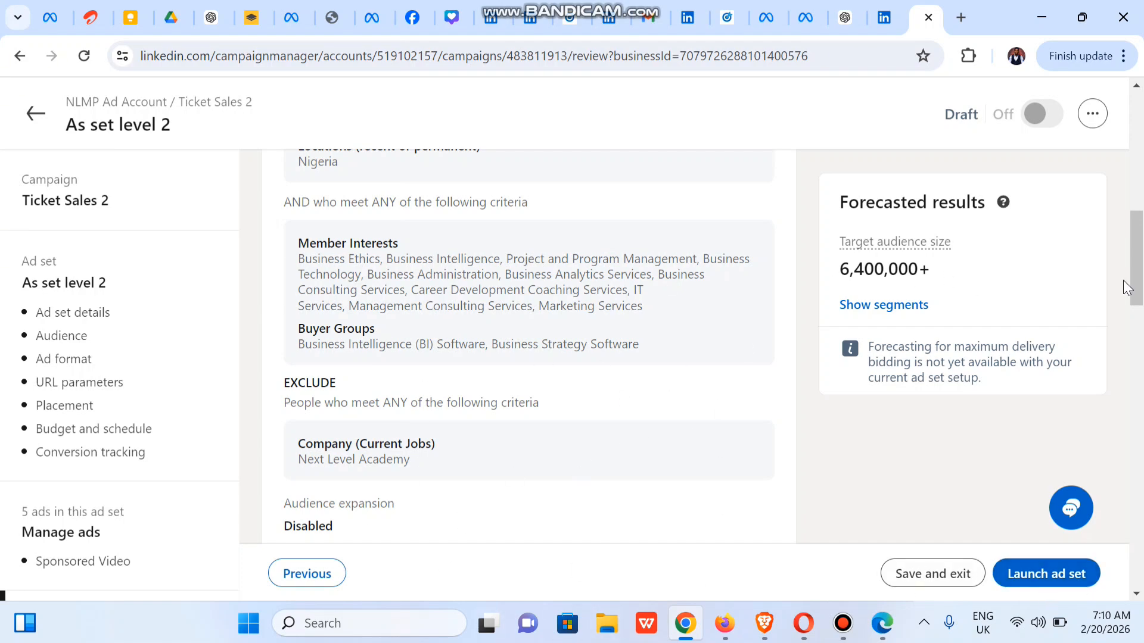
pyautogui.moveTo(1136, 288); pyautogui.dragTo(1142, 568)
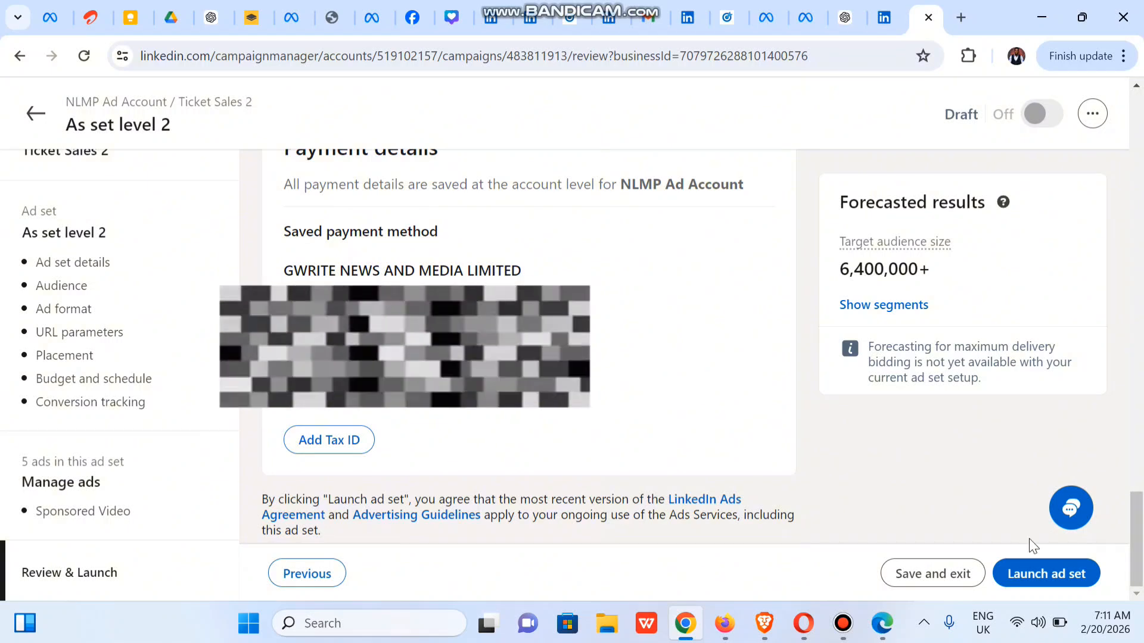
pyautogui.click(1075, 582)
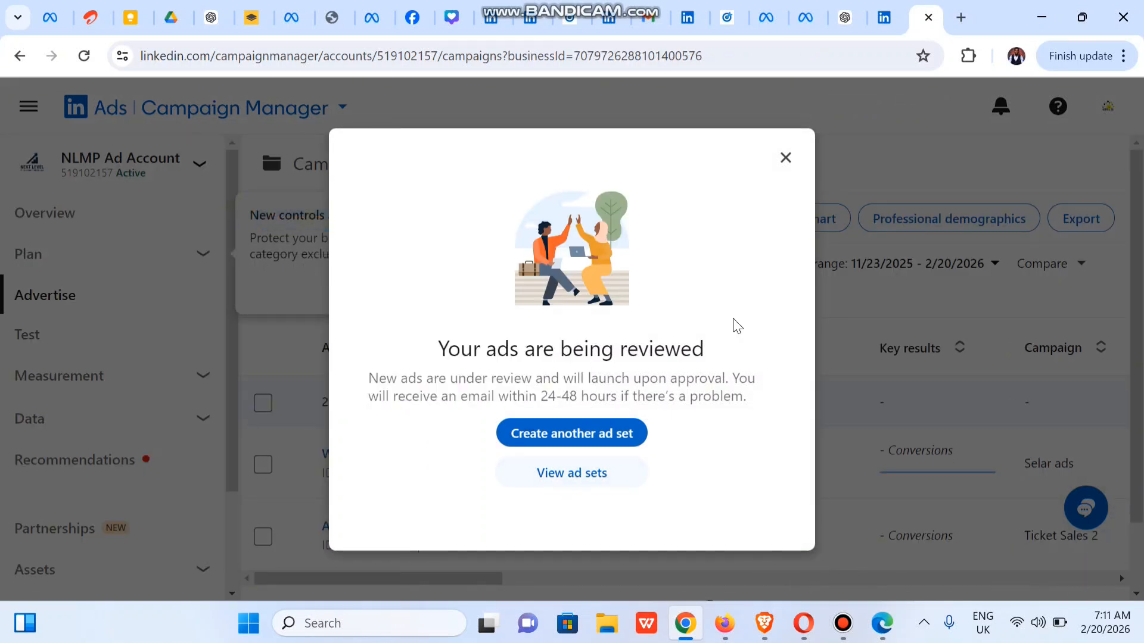
pyautogui.click(783, 158)
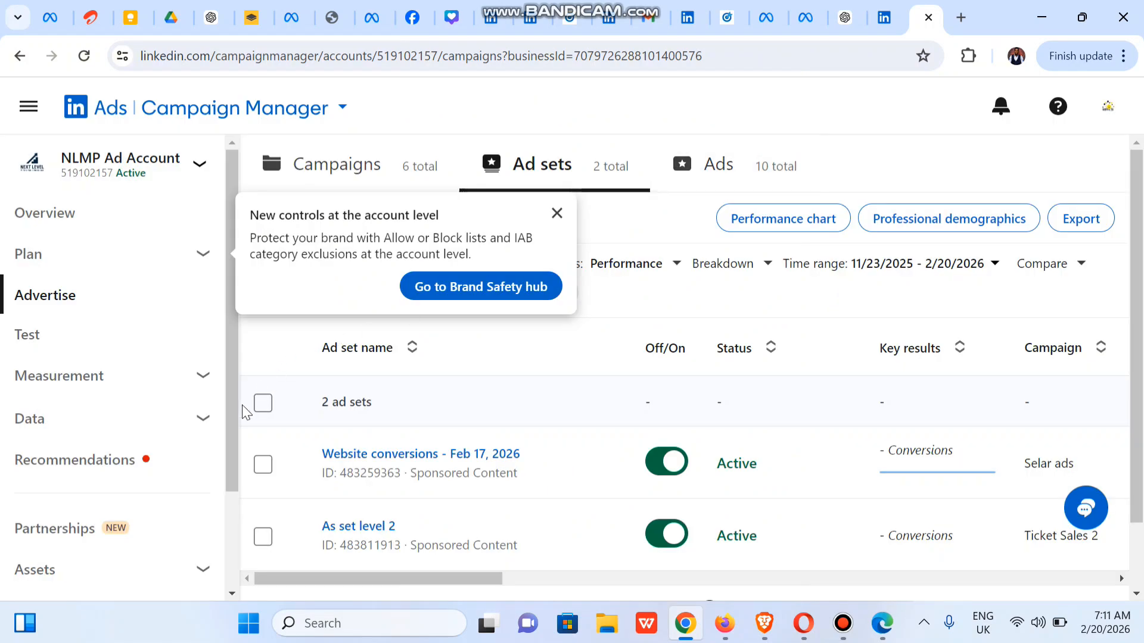
# Step: Expand the ad account's account settings
pyautogui.moveTo(230, 439); pyautogui.dragTo(226, 549)
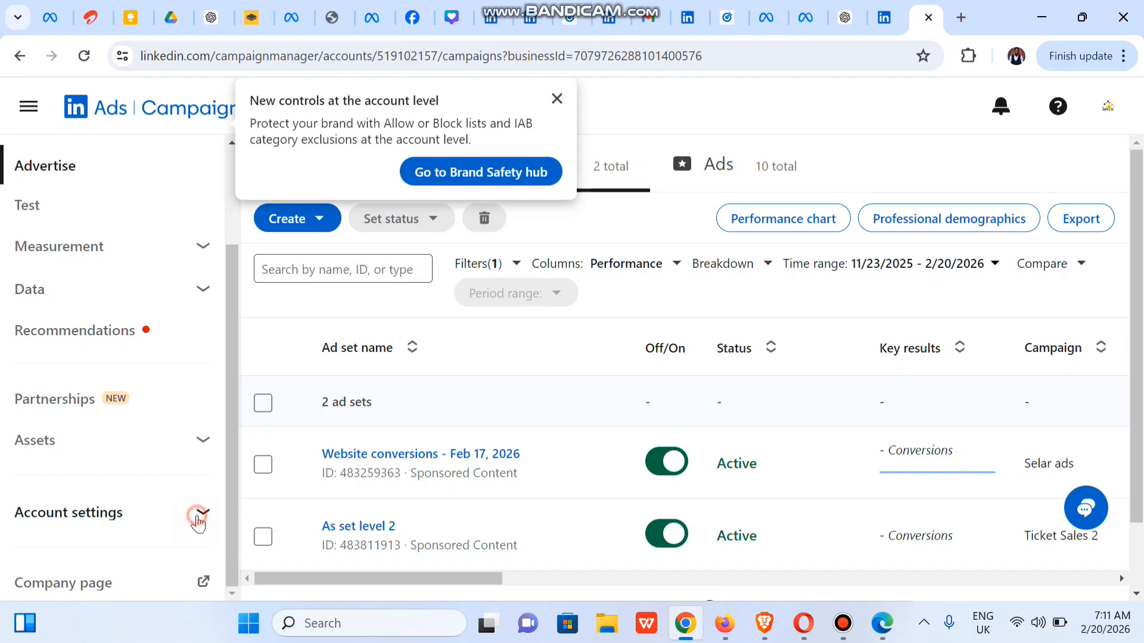
pyautogui.click(199, 519)
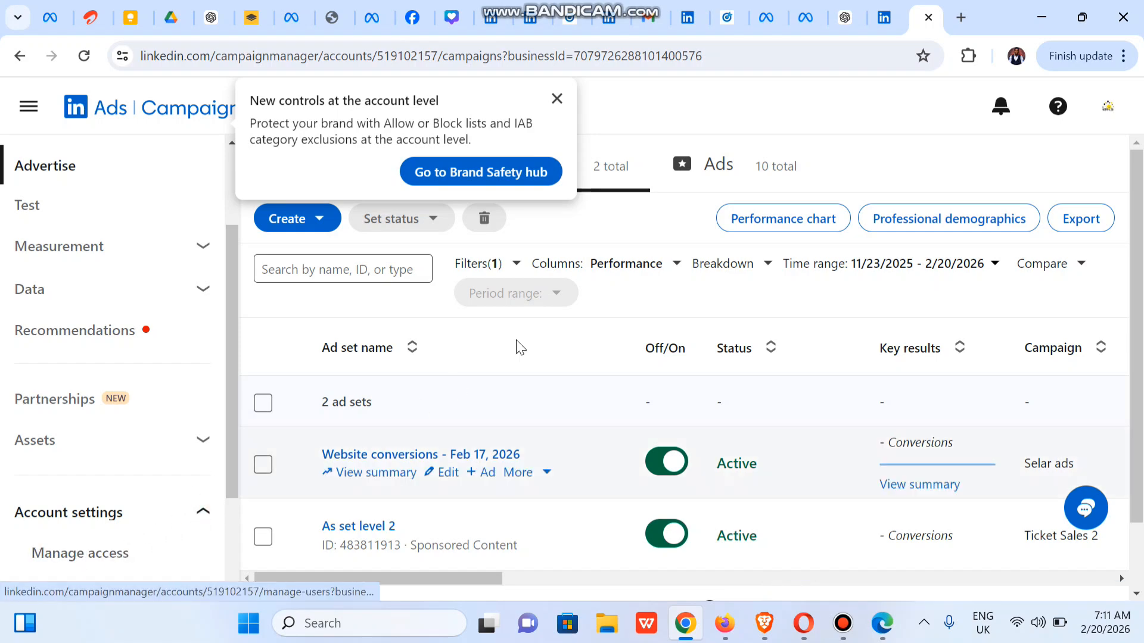